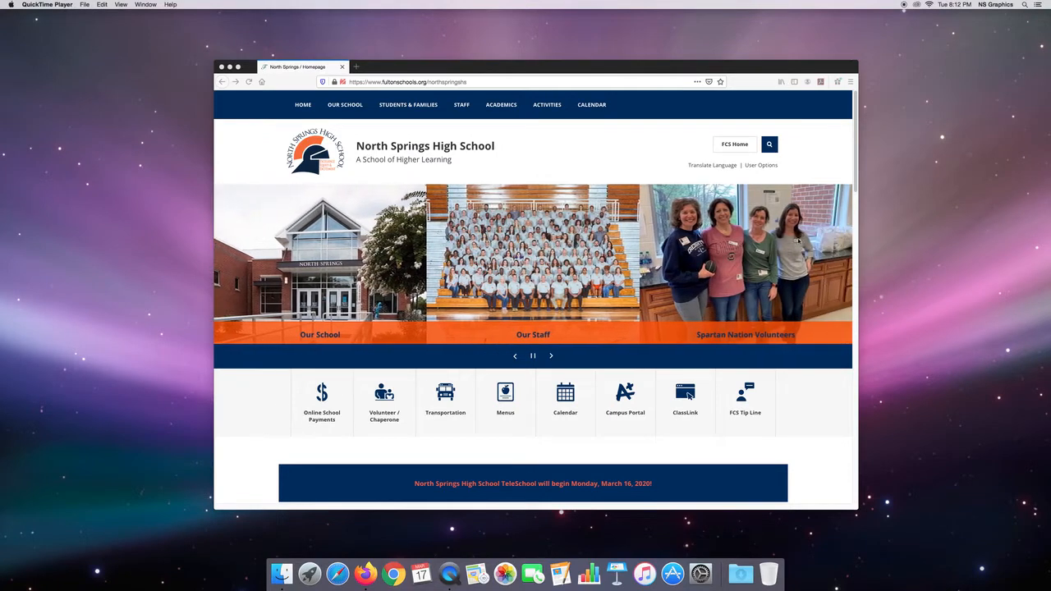
Step: Go to the Canva website at canva.com in place of the school homepage
{"action": "left_click", "coordinate": [484, 82]}
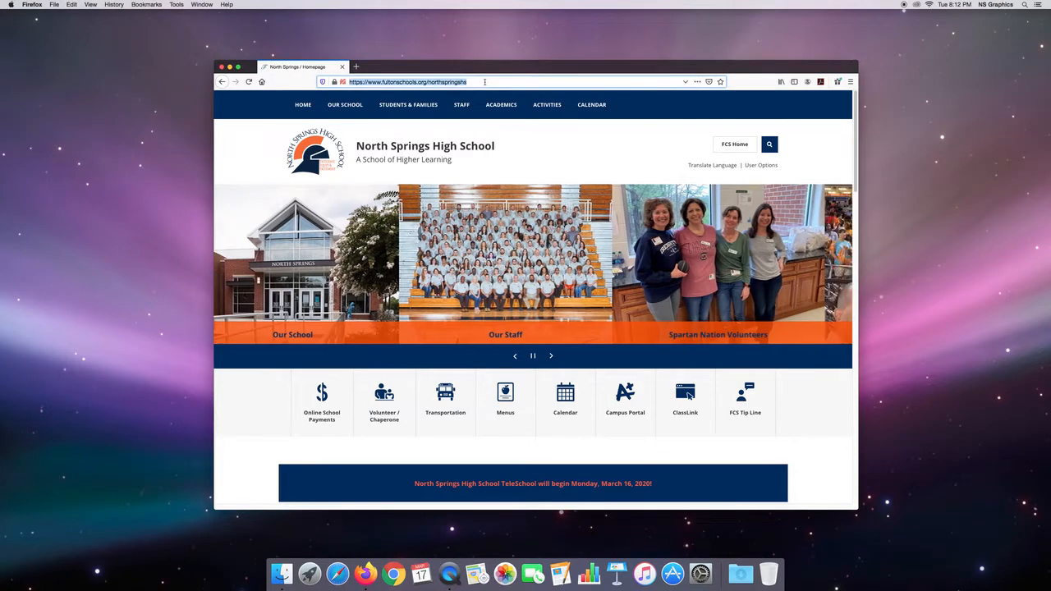
{"action": "type", "text": "canva.com/"}
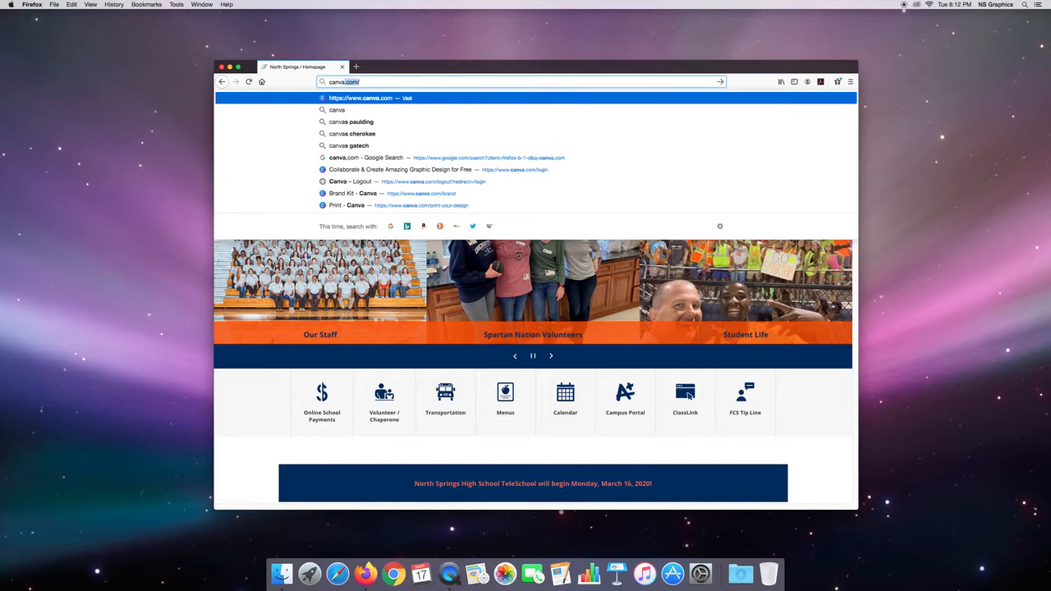
{"action": "key", "text": "Return"}
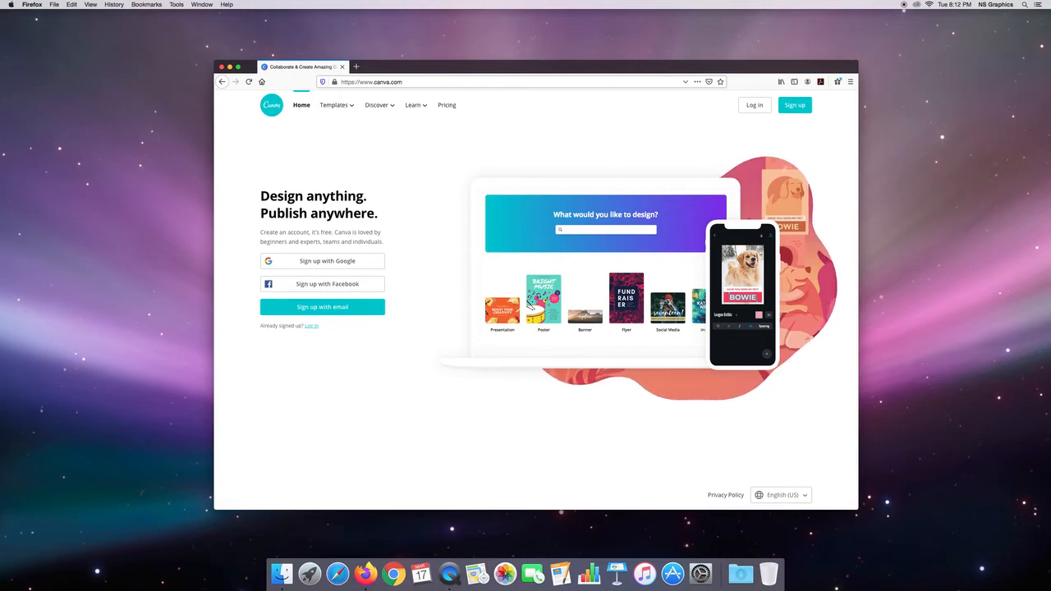
Step: Look at the email sign-up form, and log in to the existing account with the saved credentials instead
{"action": "left_click", "coordinate": [794, 107]}
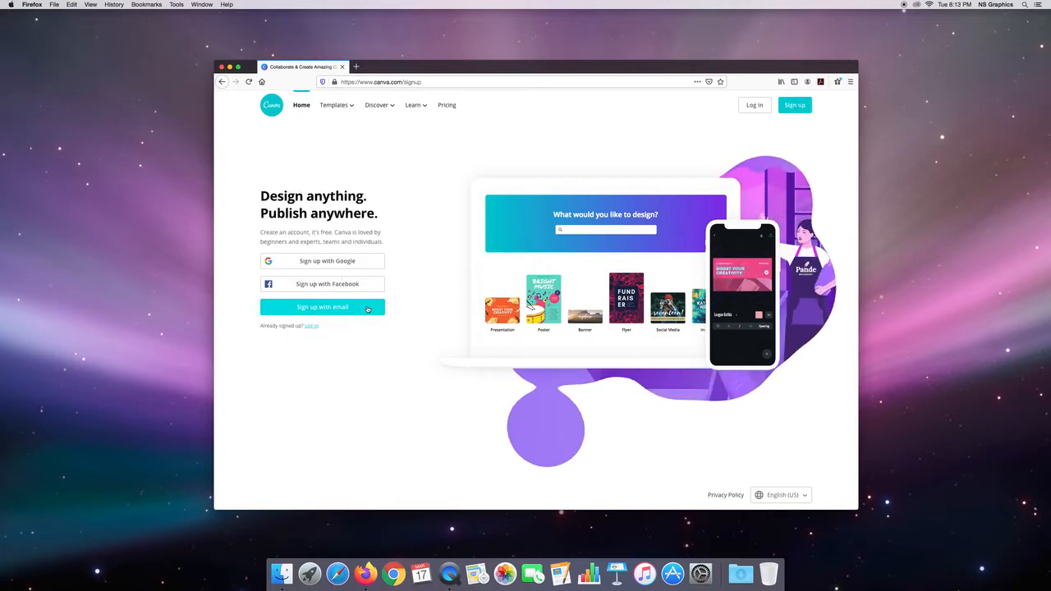
{"action": "left_click", "coordinate": [364, 310]}
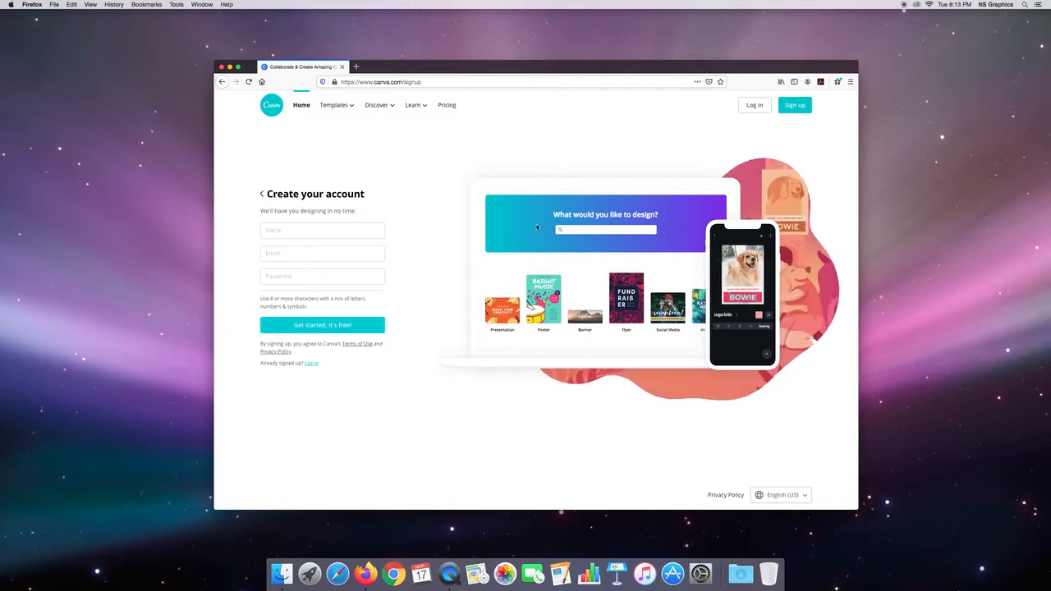
{"action": "left_click", "coordinate": [751, 106]}
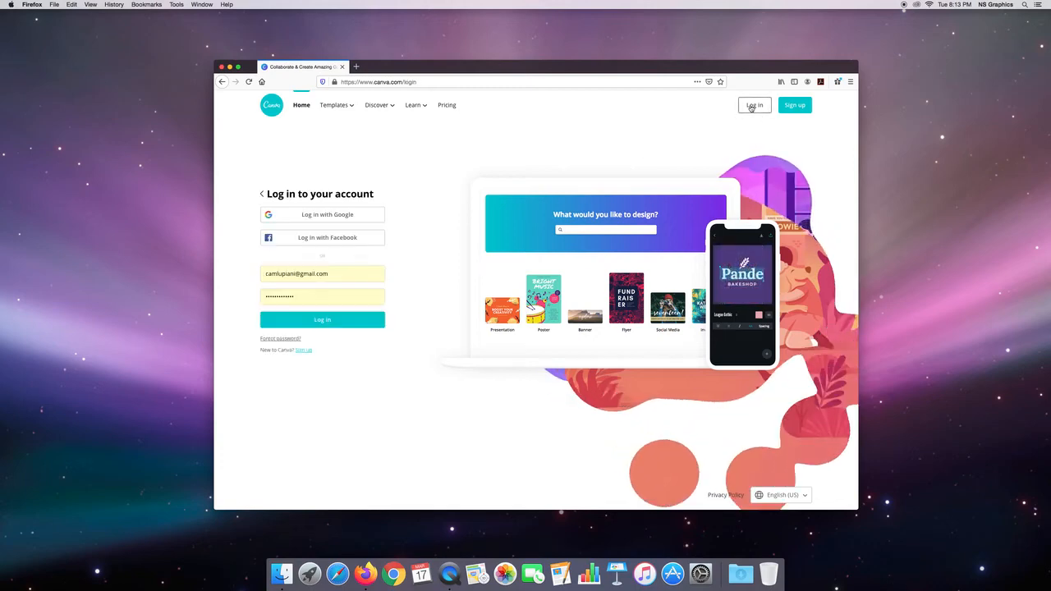
{"action": "left_click", "coordinate": [359, 322]}
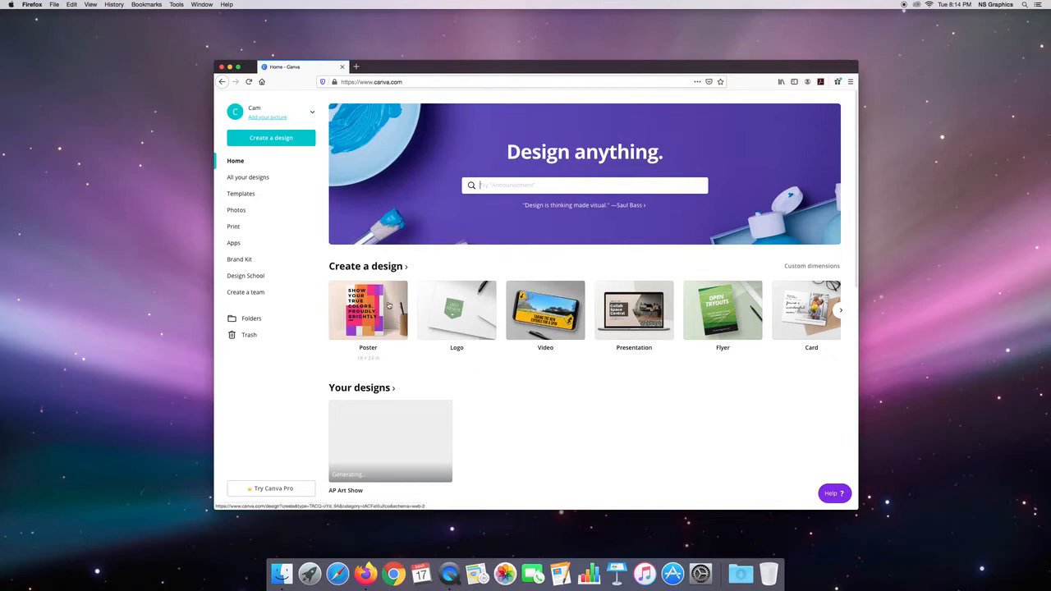
Step: Create a new poster design and apply the "Climate Justice Now" template from the Climate Action Poster group
{"action": "left_click", "coordinate": [389, 306]}
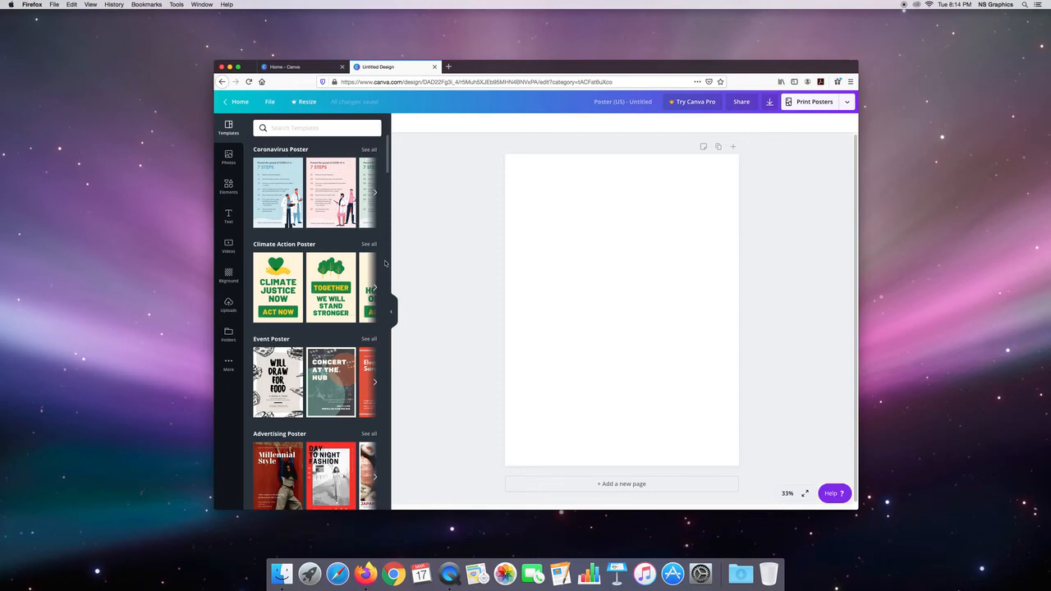
{"action": "left_click_drag", "start_coordinate": [389, 169], "coordinate": [388, 190]}
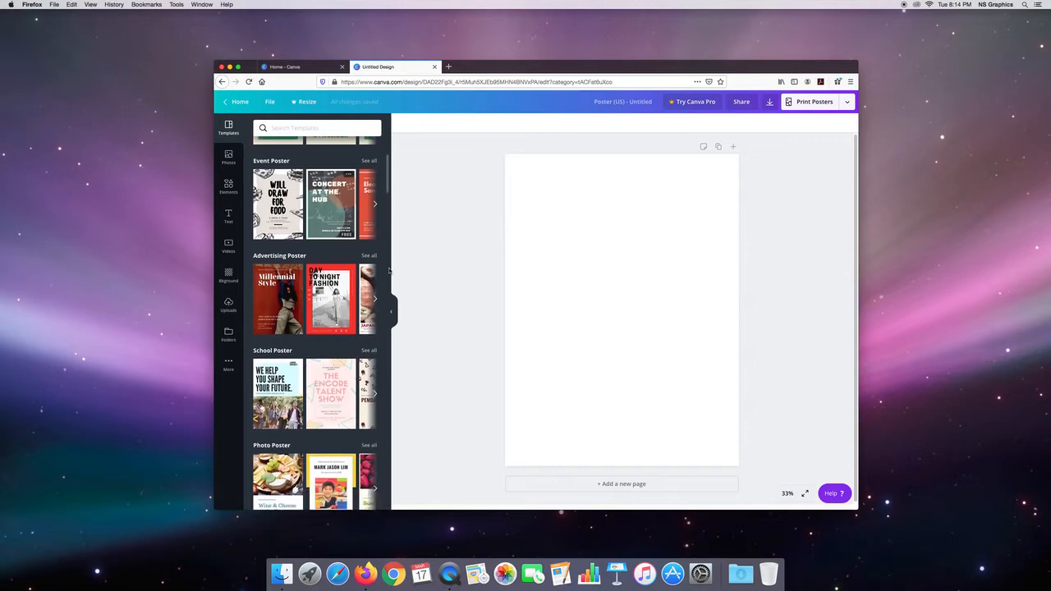
{"action": "left_click_drag", "start_coordinate": [387, 189], "coordinate": [390, 165]}
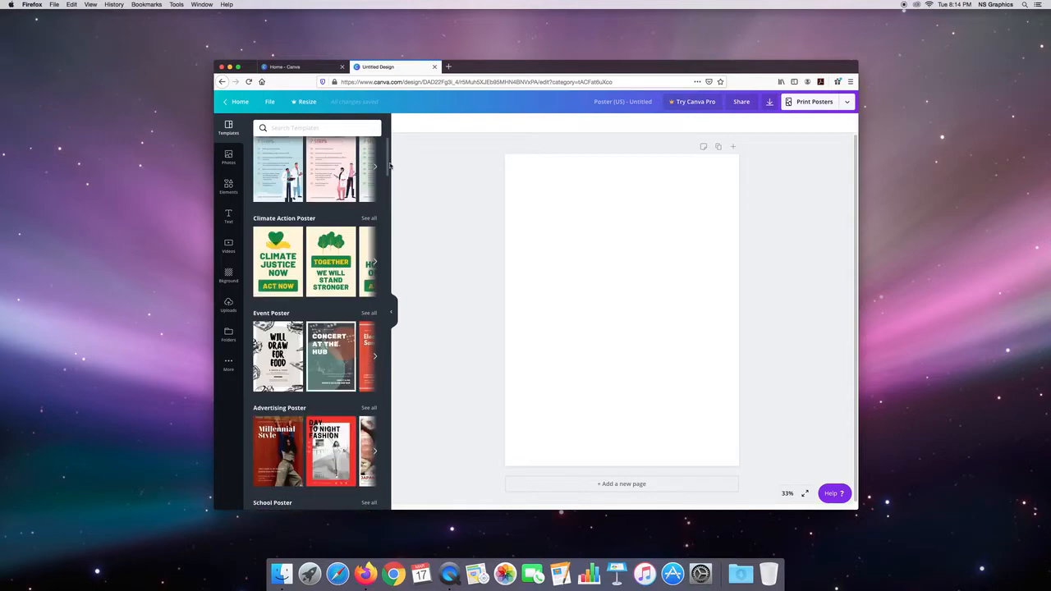
{"action": "left_click", "coordinate": [285, 261]}
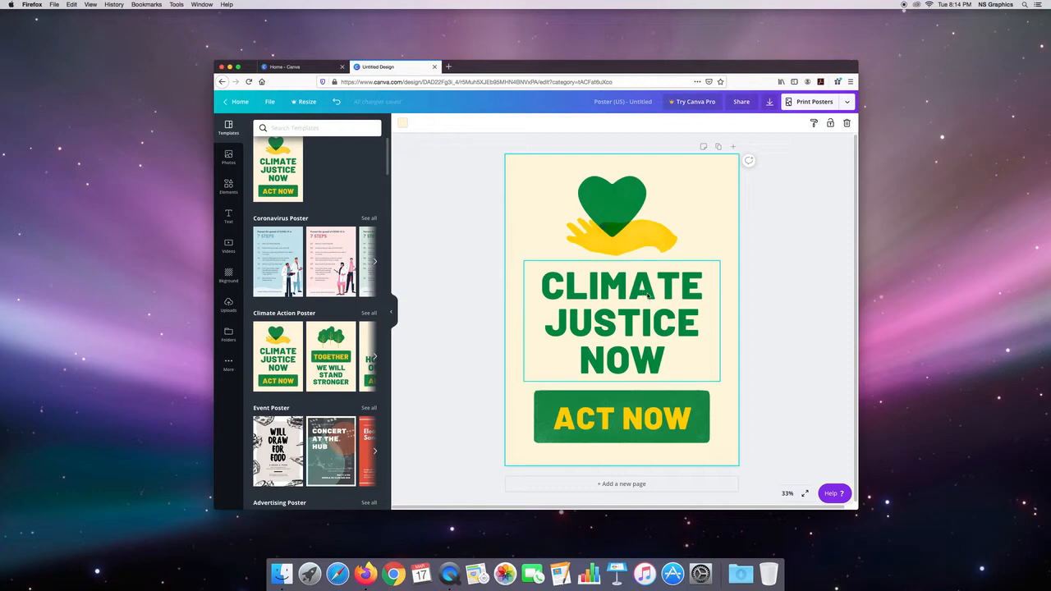
Step: Try moving the "Climate Justice Now" headline up and to the right twice, undoing each move
{"action": "left_click_drag", "start_coordinate": [648, 296], "coordinate": [673, 297]}
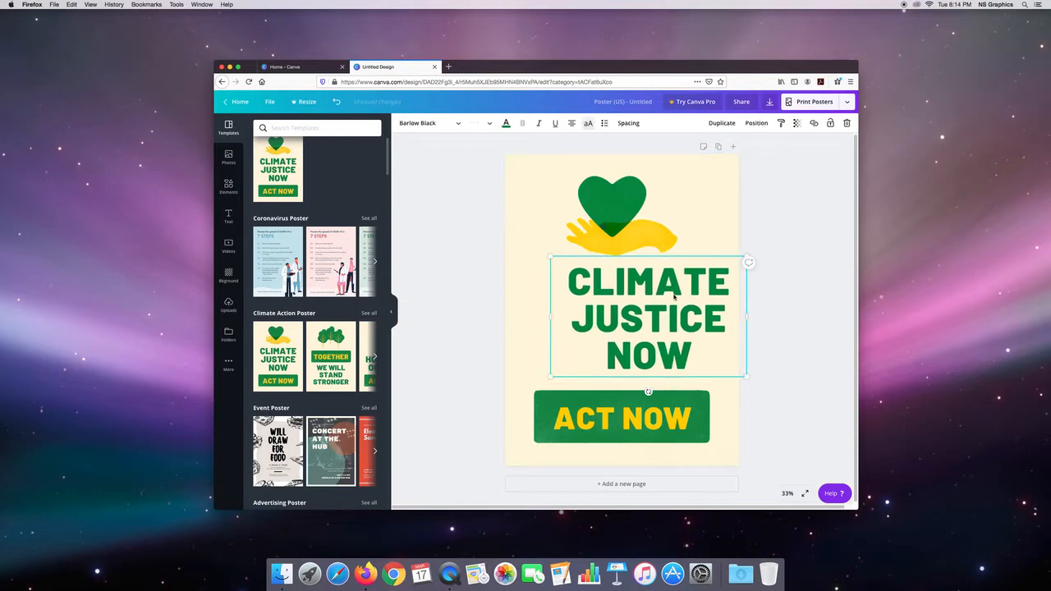
{"action": "key", "text": "super+z"}
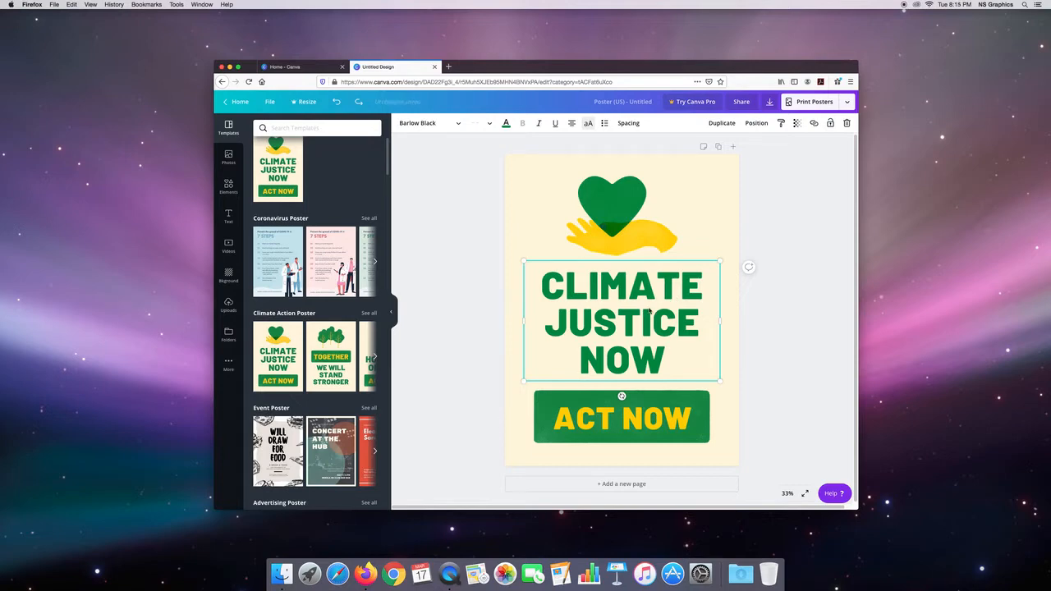
{"action": "left_click_drag", "start_coordinate": [648, 311], "coordinate": [704, 279]}
{"action": "key", "text": "super+z"}
Step: Try moving the heart-and-hand graphic toward the upper right and enlarging it, undoing each change
{"action": "left_click_drag", "start_coordinate": [656, 197], "coordinate": [698, 181]}
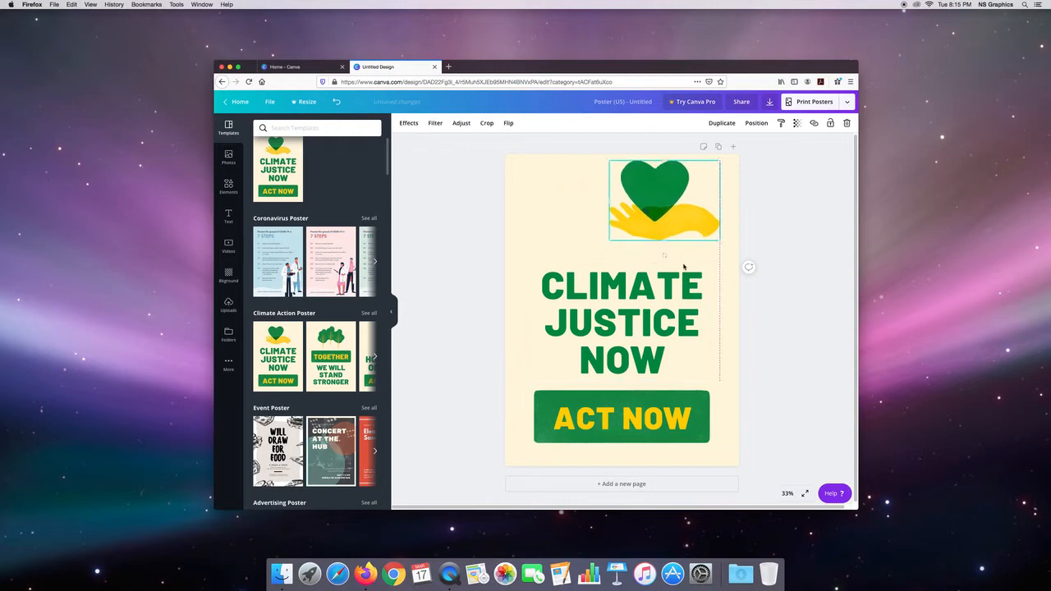
{"action": "key", "text": "super+z"}
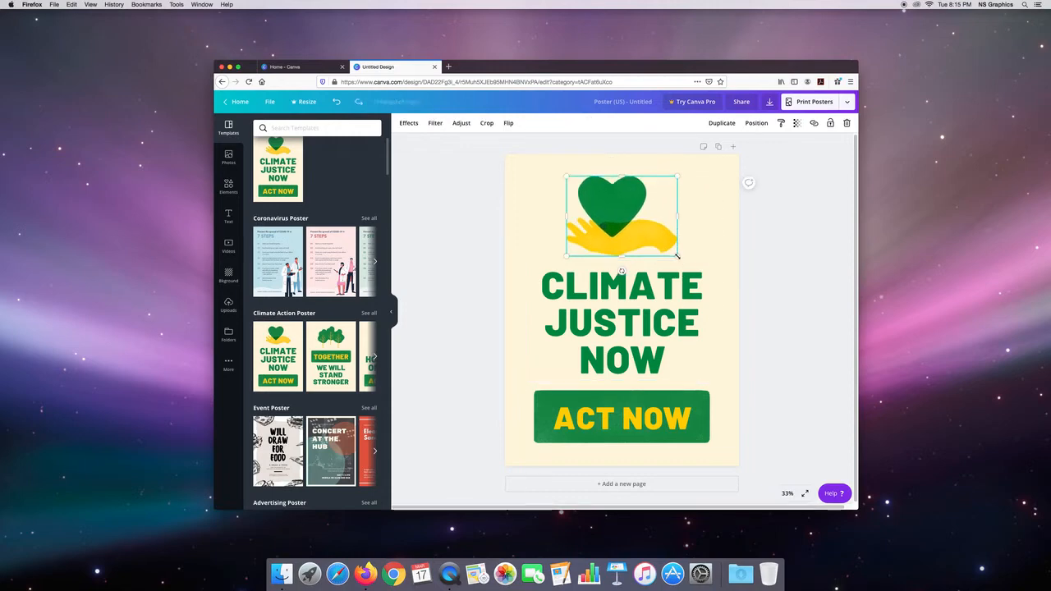
{"action": "left_click_drag", "start_coordinate": [680, 256], "coordinate": [739, 329]}
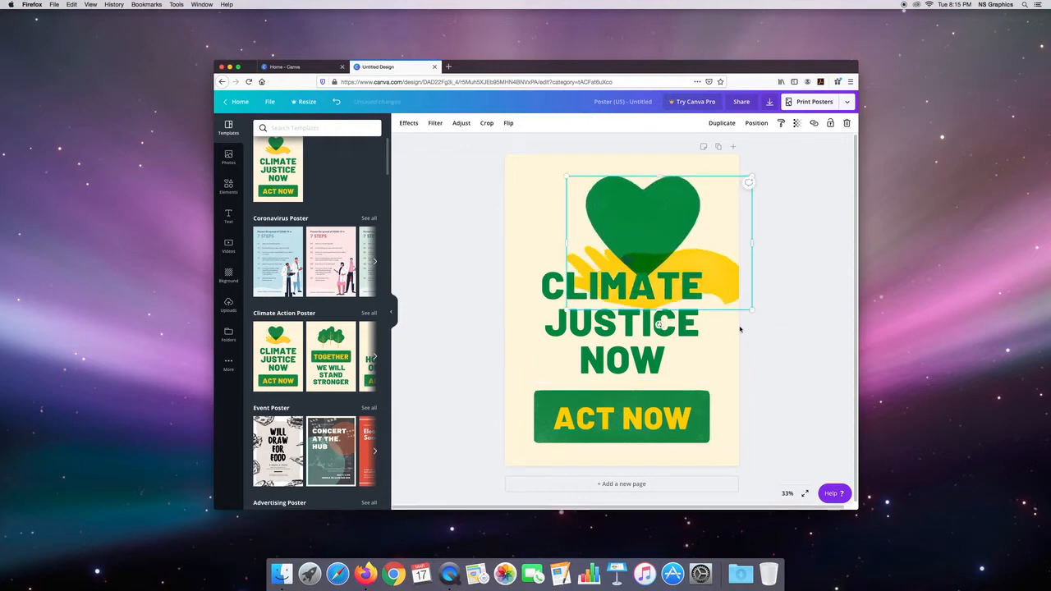
{"action": "key", "text": "super+z"}
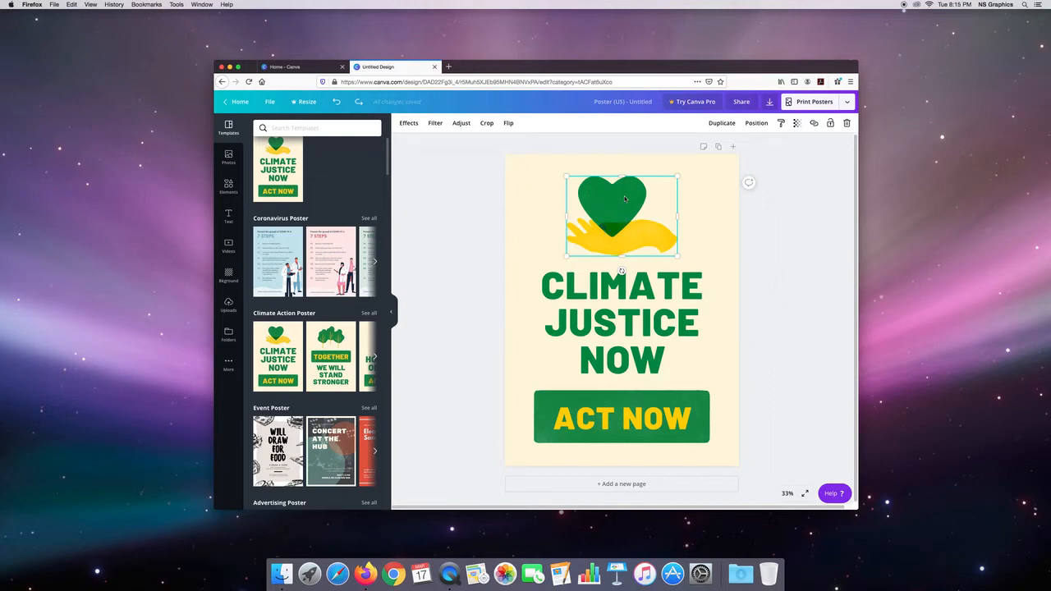
Step: Select all of the "Climate Justice Now" headline text and set its font size to 42
{"action": "left_click", "coordinate": [640, 300]}
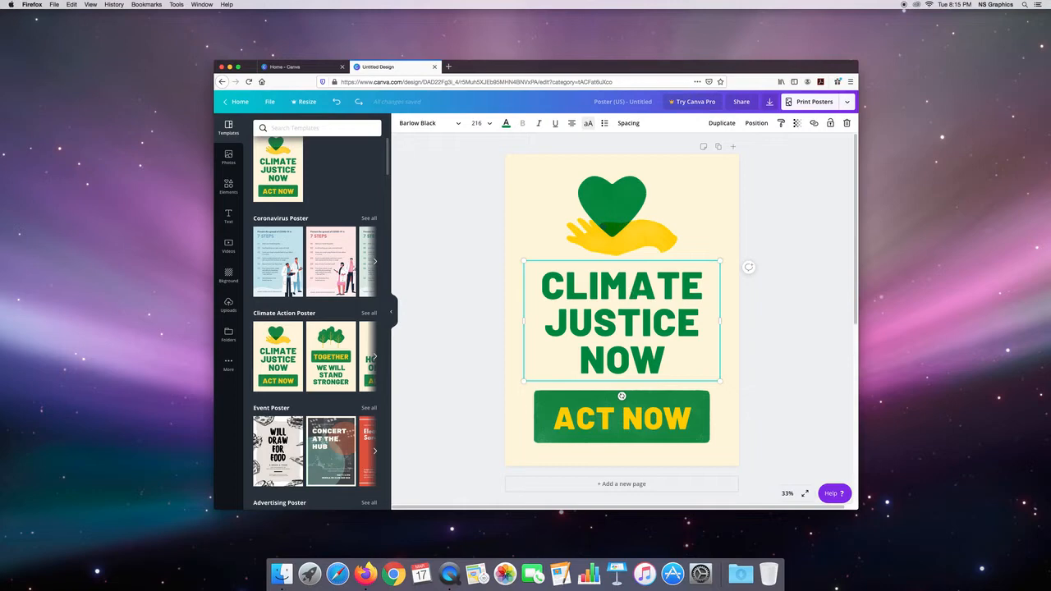
{"action": "double_click", "coordinate": [638, 319]}
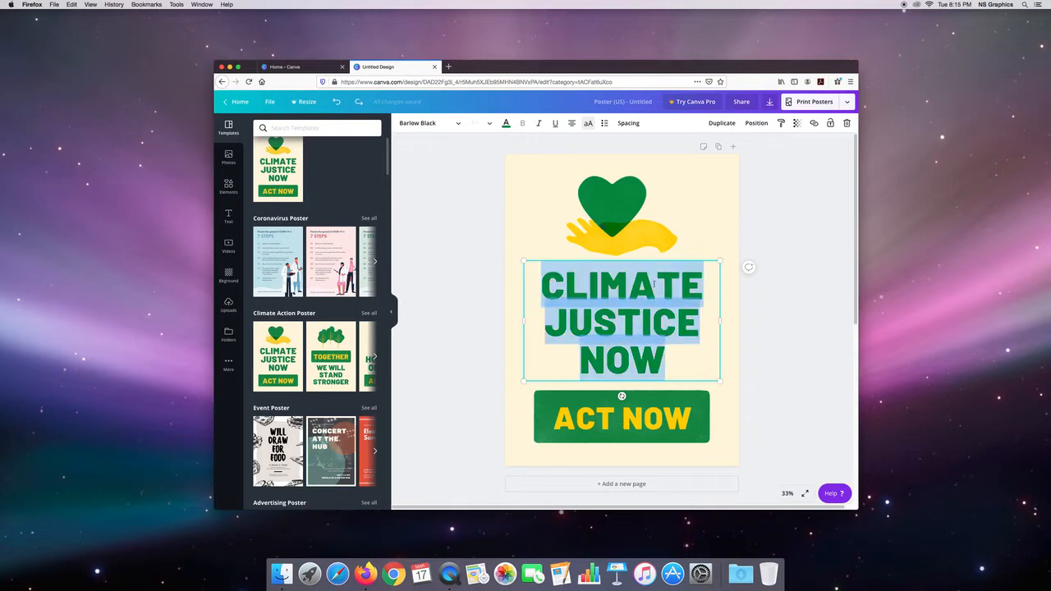
{"action": "left_click", "coordinate": [490, 124]}
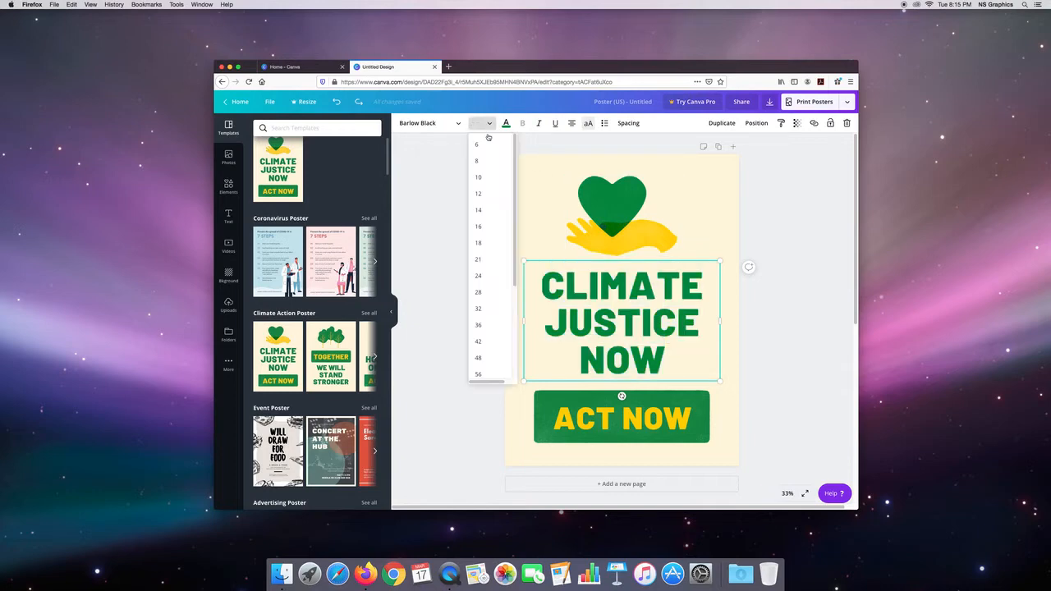
{"action": "left_click", "coordinate": [484, 340]}
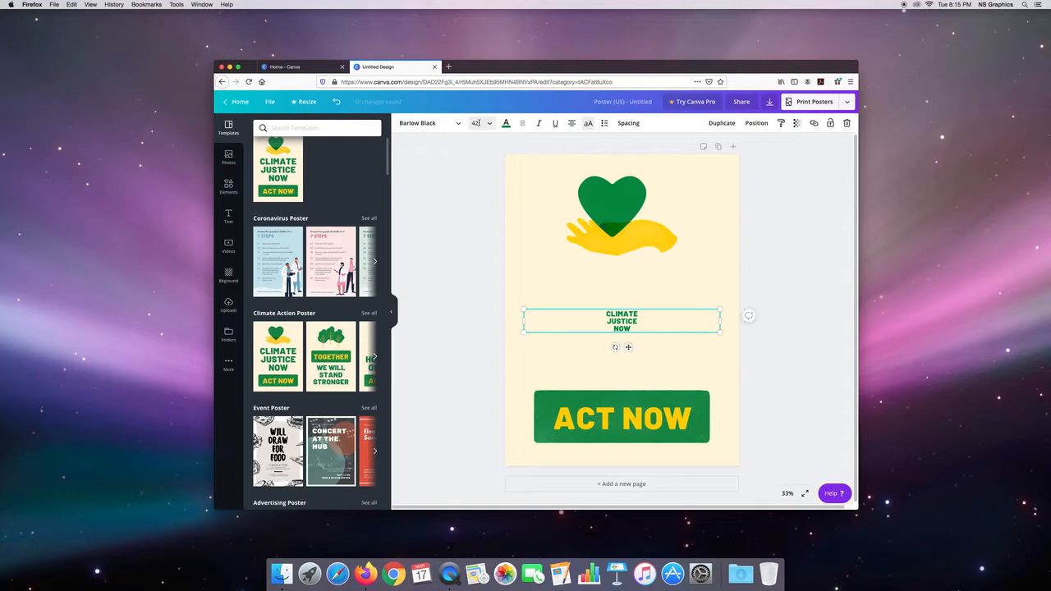
Step: Set the headline's font size to the custom value 55
{"action": "left_click", "coordinate": [476, 122]}
{"action": "left_click_drag", "start_coordinate": [472, 123], "coordinate": [479, 123]}
{"action": "type", "text": "55"}
{"action": "key", "text": "Return"}
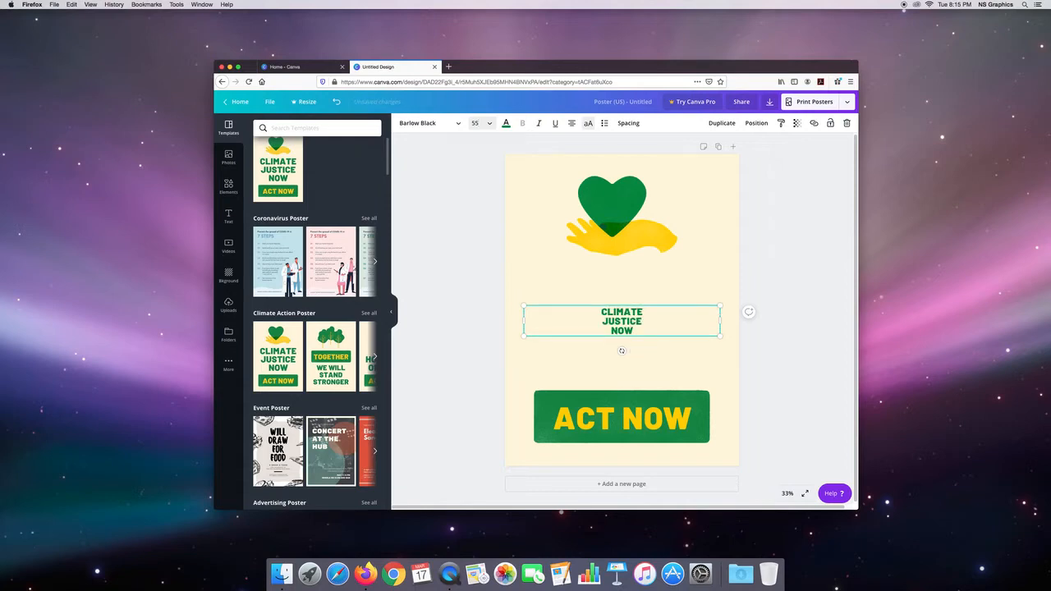
Step: Set the headline's font size to the preset 42, and enlarge it to the preset 144
{"action": "left_click", "coordinate": [488, 124]}
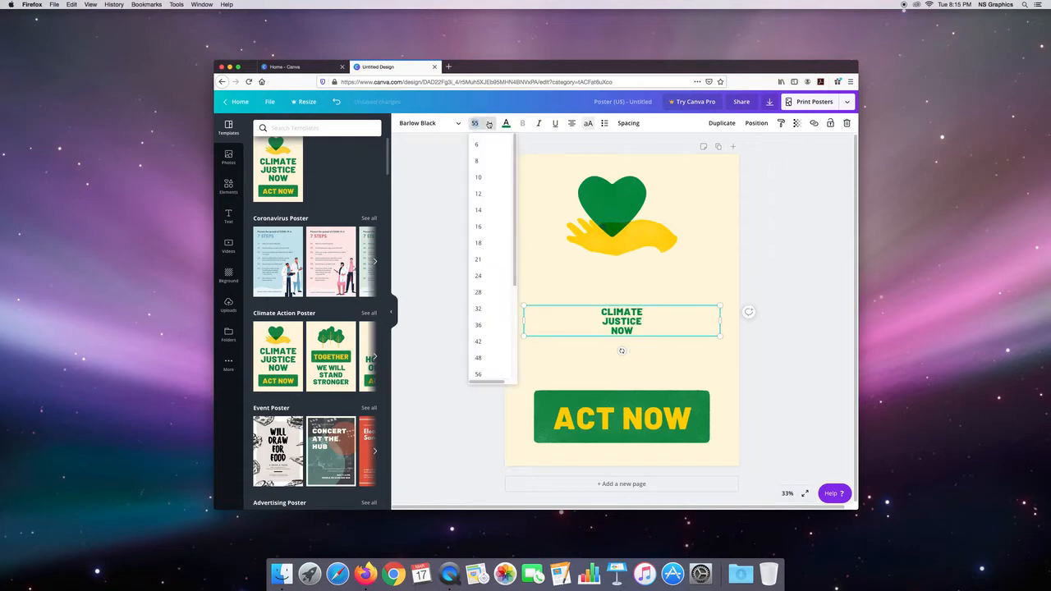
{"action": "left_click", "coordinate": [488, 343]}
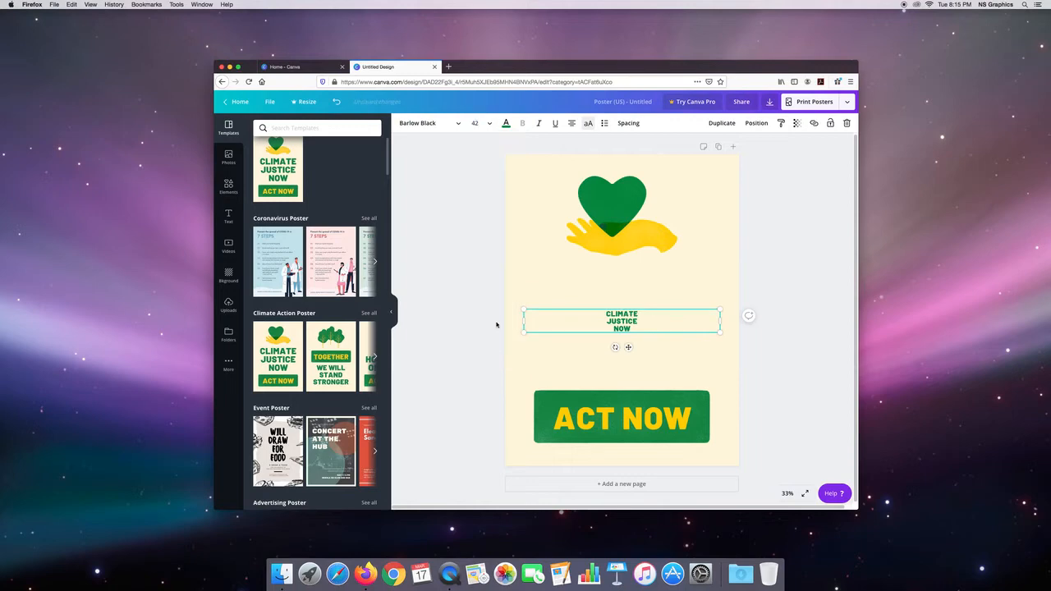
{"action": "left_click", "coordinate": [489, 125]}
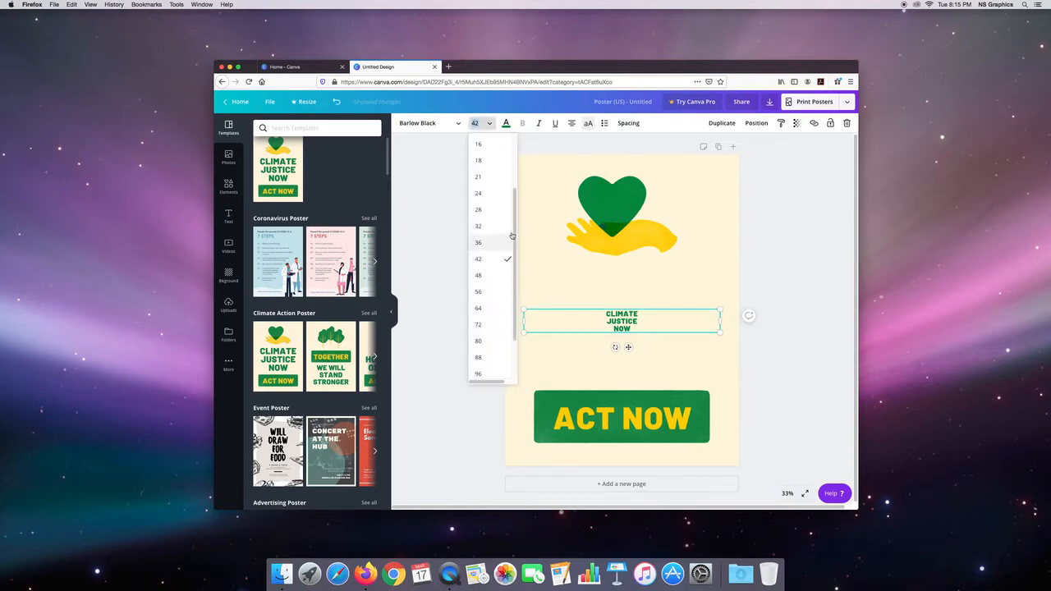
{"action": "scroll", "coordinate": [509, 271], "scroll_direction": "down", "scroll_amount": 3}
{"action": "scroll", "coordinate": [517, 348], "scroll_direction": "down", "scroll_amount": 1}
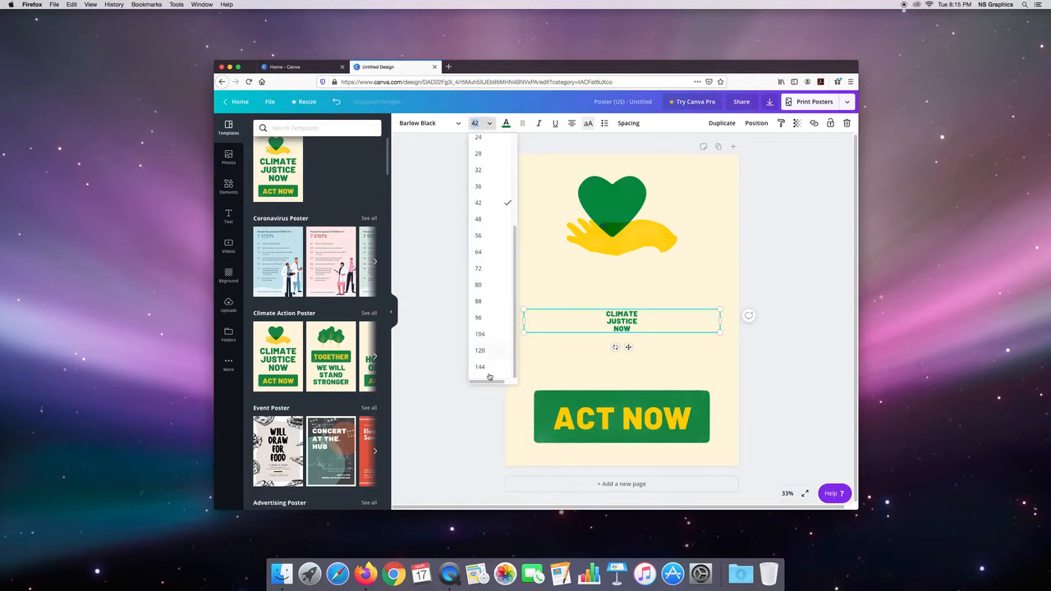
{"action": "left_click", "coordinate": [483, 367]}
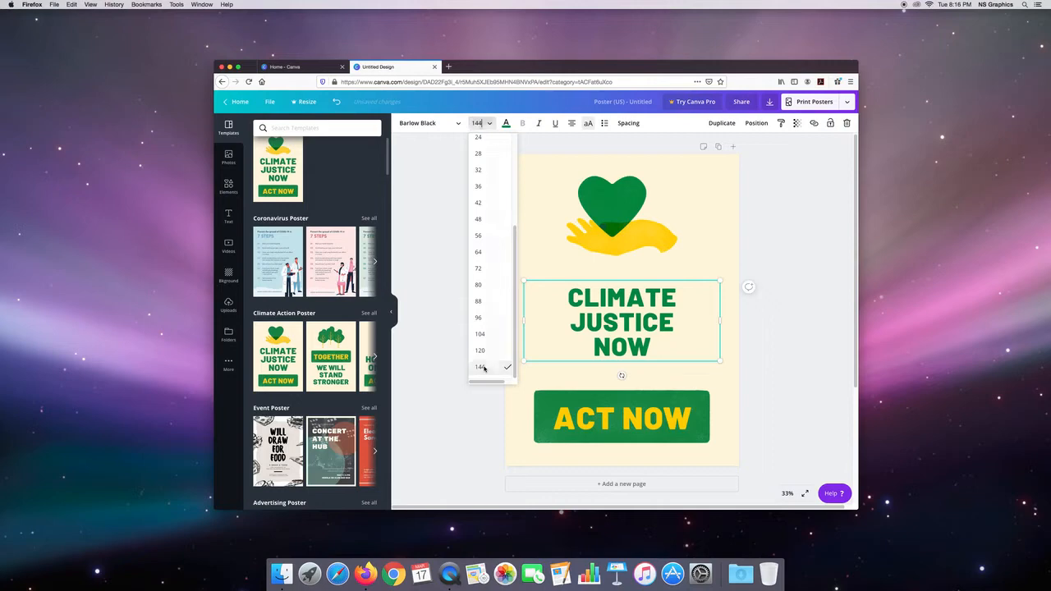
Step: Set the headline's font size to the custom value 200
{"action": "left_click", "coordinate": [478, 122]}
{"action": "left_click_drag", "start_coordinate": [482, 123], "coordinate": [474, 123]}
{"action": "type", "text": "200"}
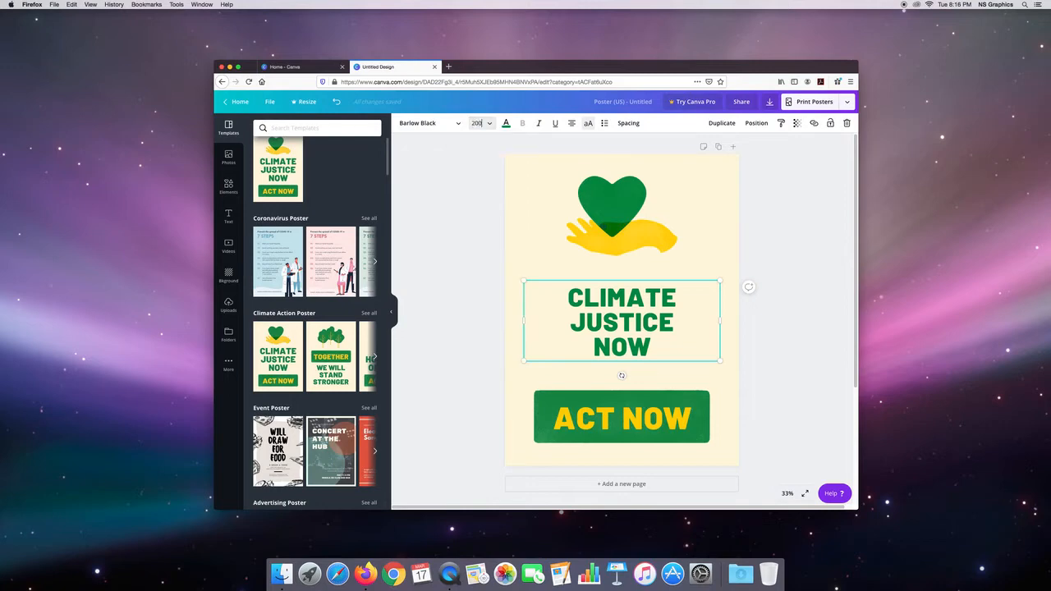
{"action": "key", "text": "Return"}
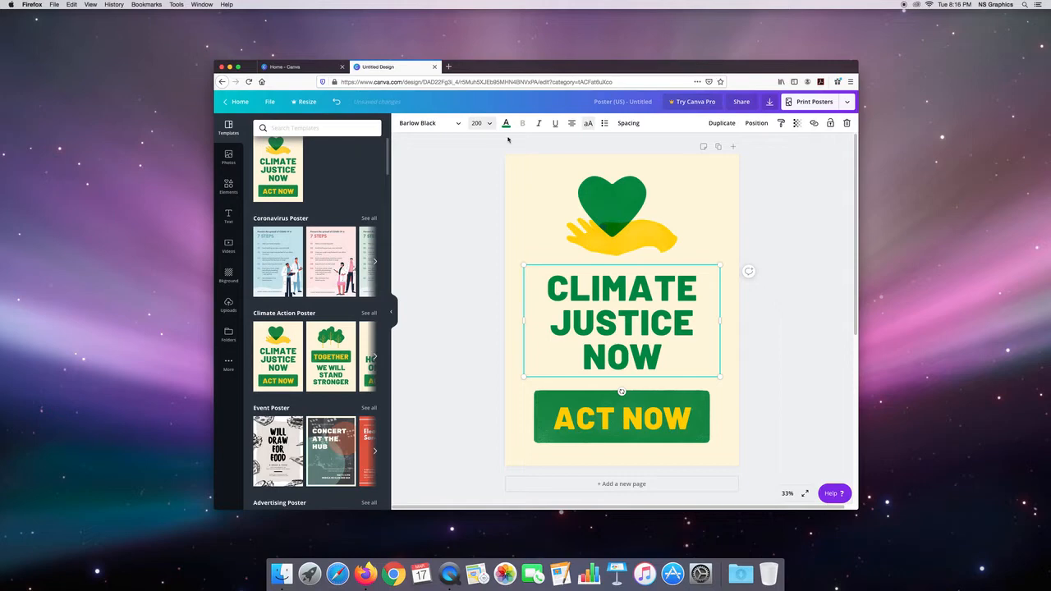
Step: Try the yellow, green and cream document colors on the headline, recolor it with the darkest green photo color, and return to the templates
{"action": "left_click", "coordinate": [506, 123]}
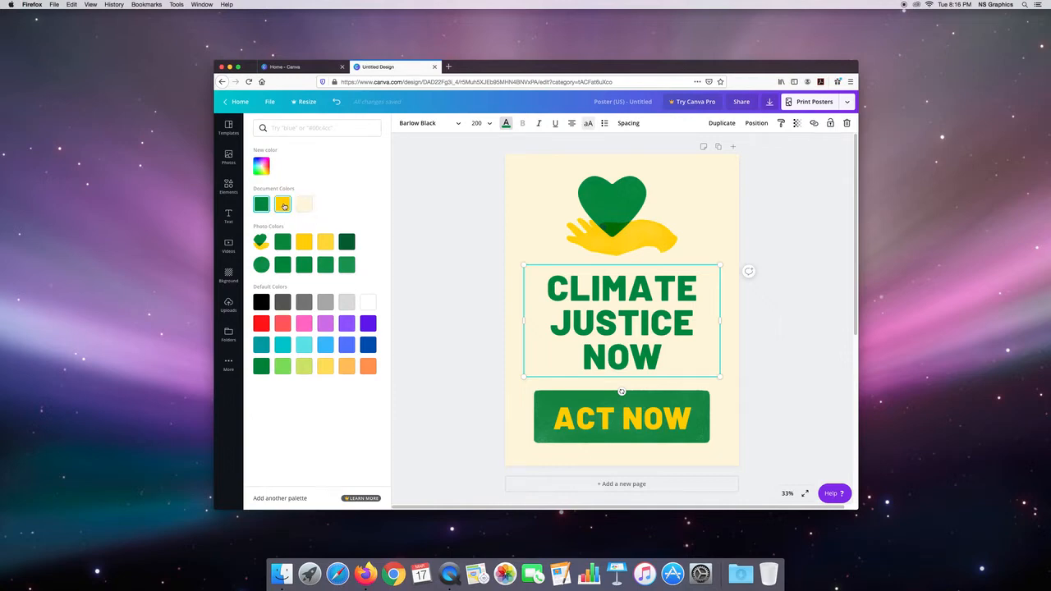
{"action": "left_click", "coordinate": [284, 206]}
{"action": "left_click", "coordinate": [260, 205]}
{"action": "left_click", "coordinate": [303, 205]}
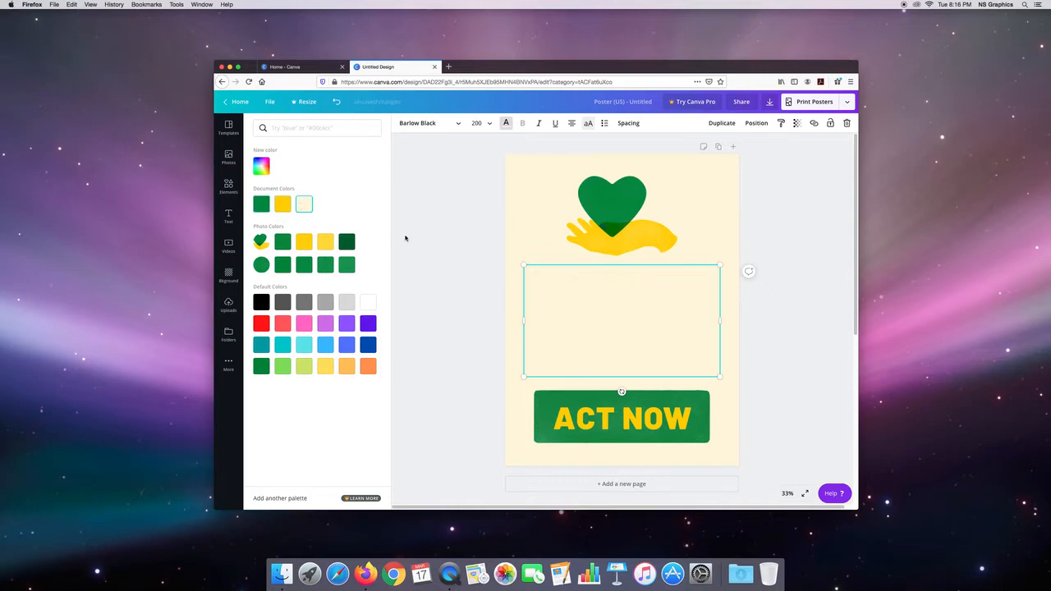
{"action": "left_click", "coordinate": [263, 210]}
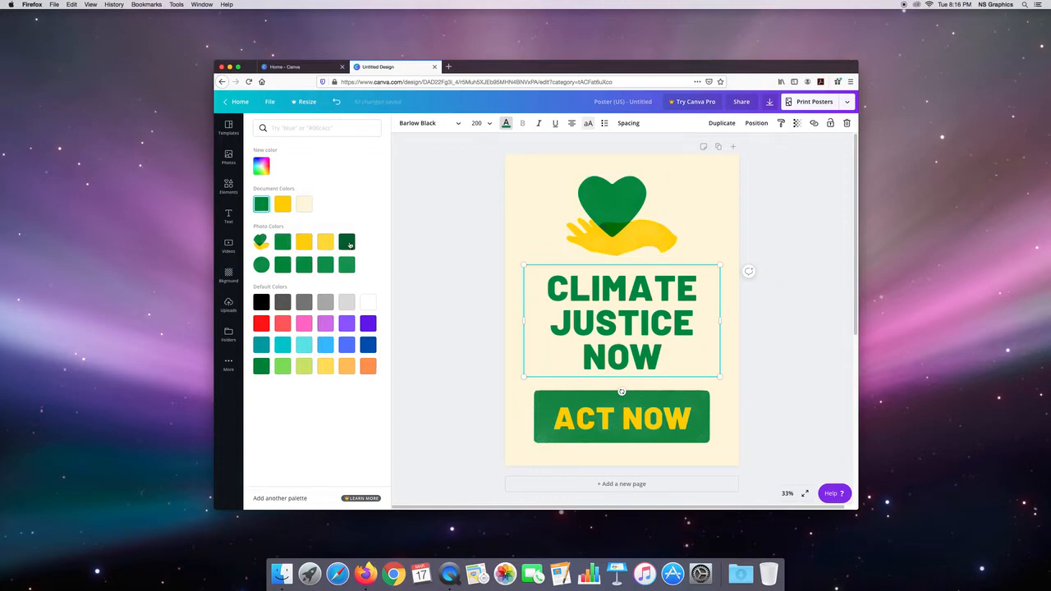
{"action": "left_click", "coordinate": [349, 244]}
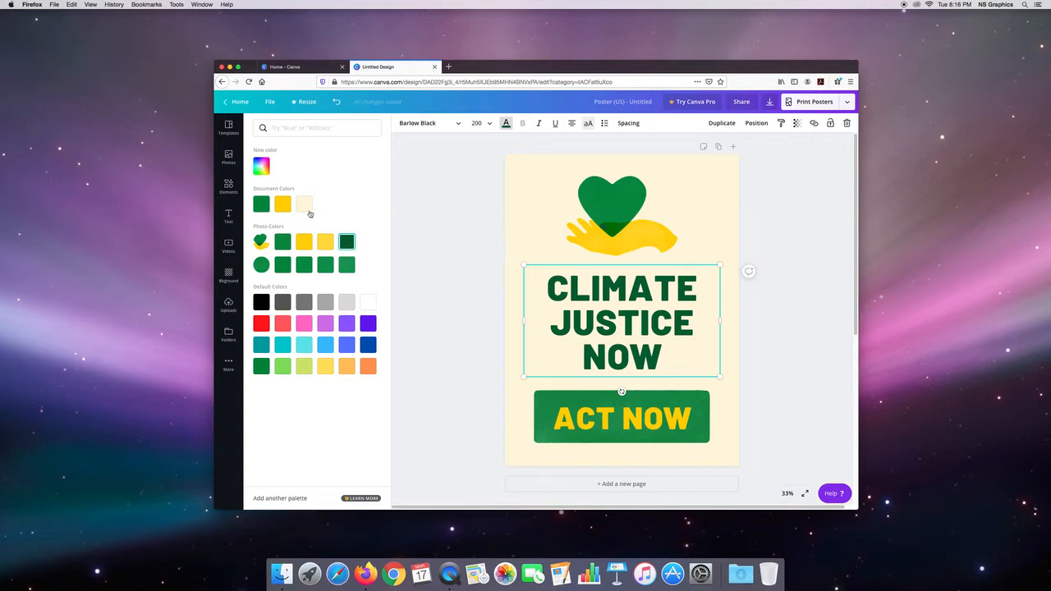
{"action": "left_click", "coordinate": [228, 126]}
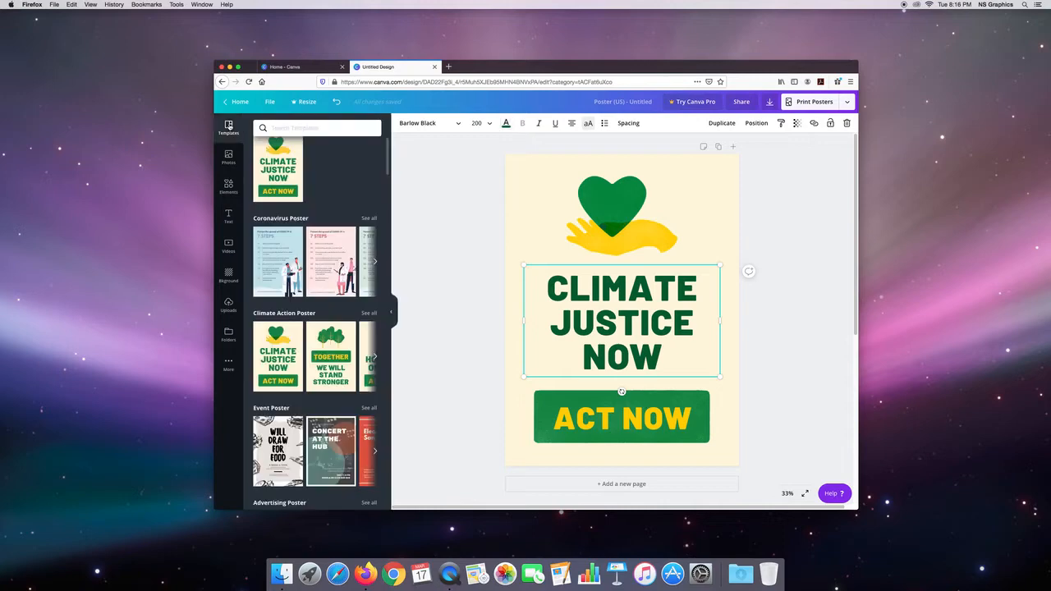
Step: View the trending stock photos in the photo library
{"action": "left_click", "coordinate": [228, 156]}
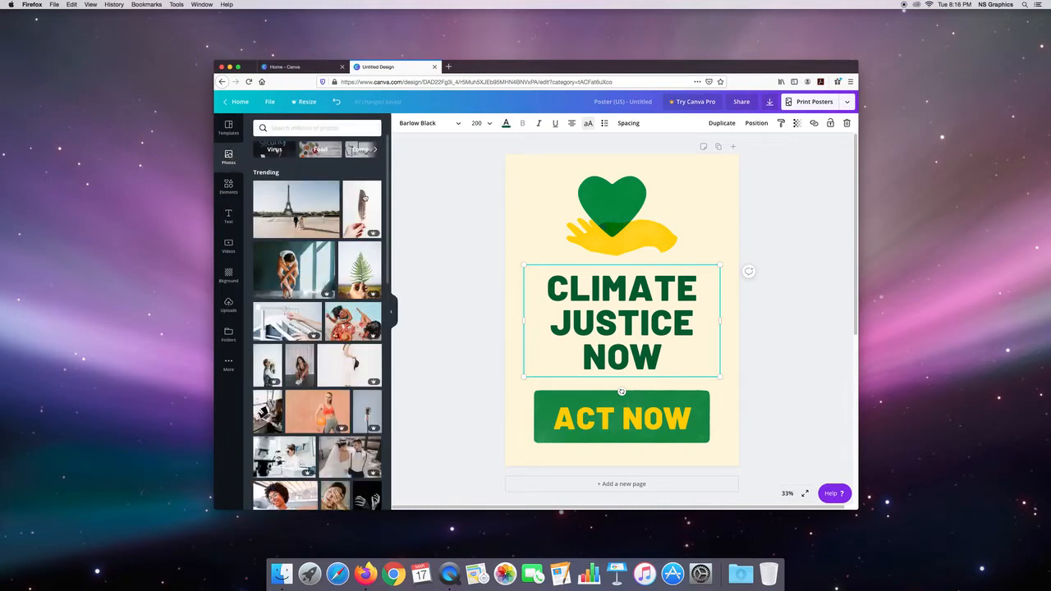
{"action": "mouse_move", "coordinate": [375, 205]}
Step: Return to the home page and create a new design with custom dimensions of 11 × 17 in
{"action": "left_click", "coordinate": [239, 101]}
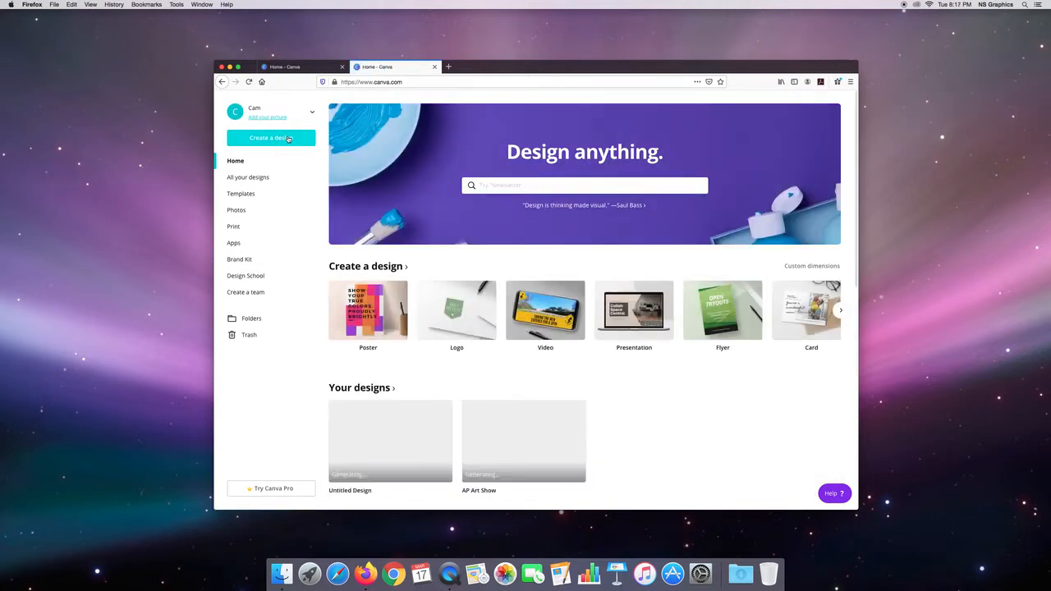
{"action": "left_click", "coordinate": [288, 138]}
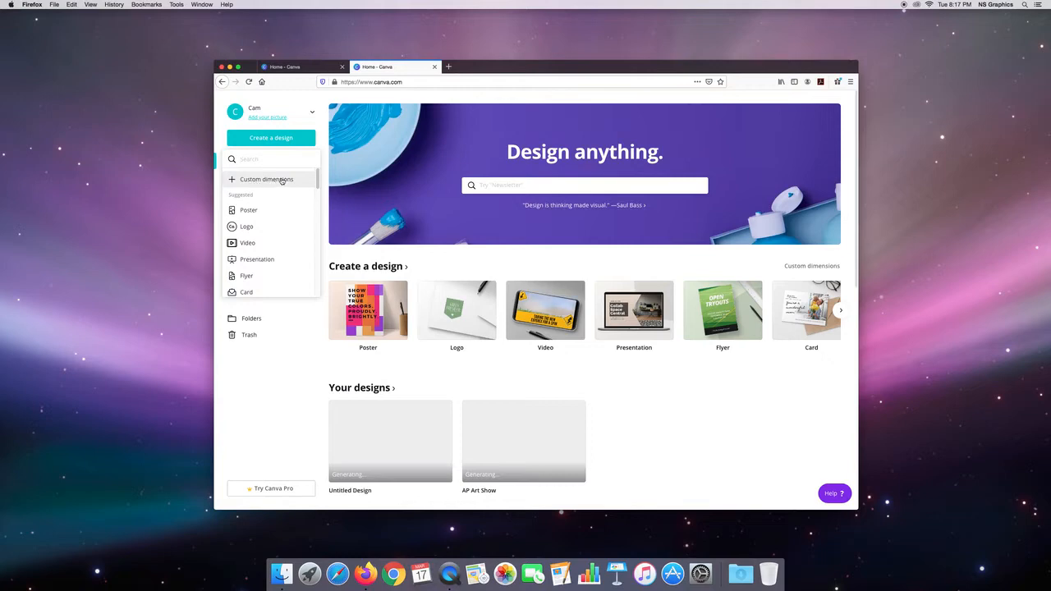
{"action": "left_click", "coordinate": [282, 180]}
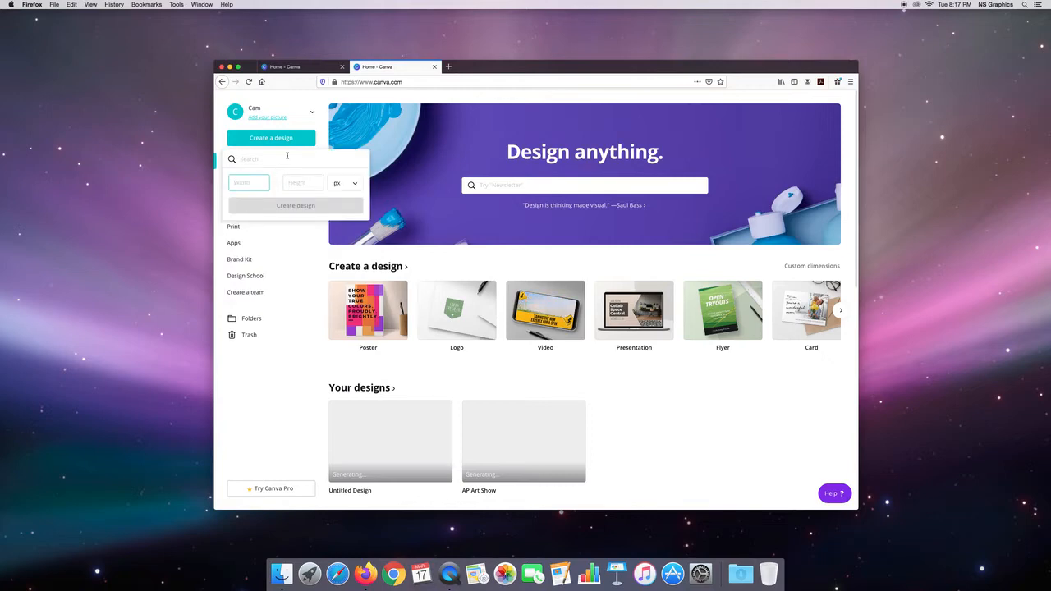
{"action": "left_click", "coordinate": [348, 185]}
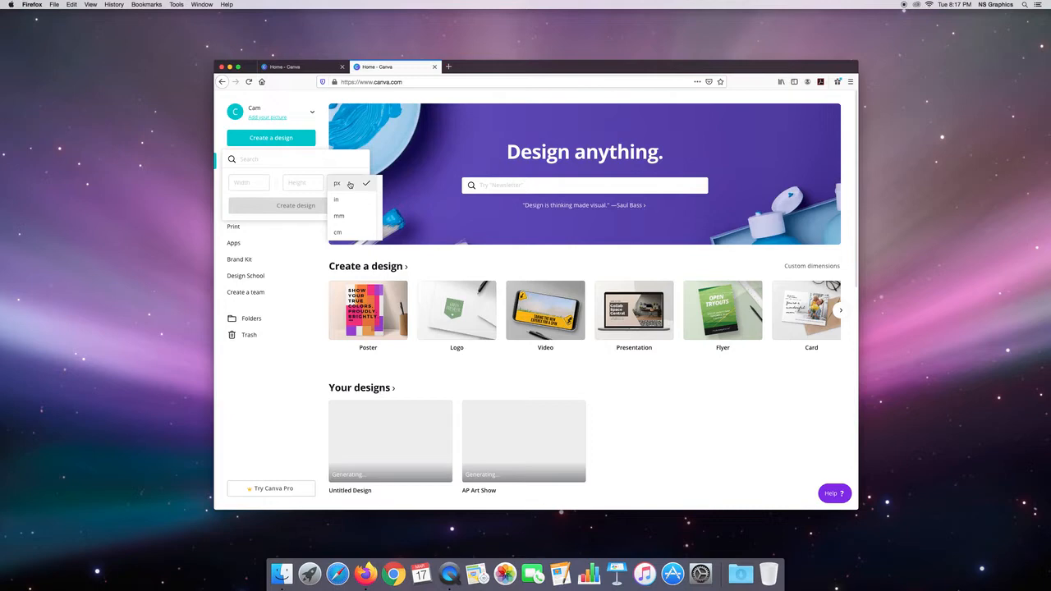
{"action": "left_click", "coordinate": [338, 200]}
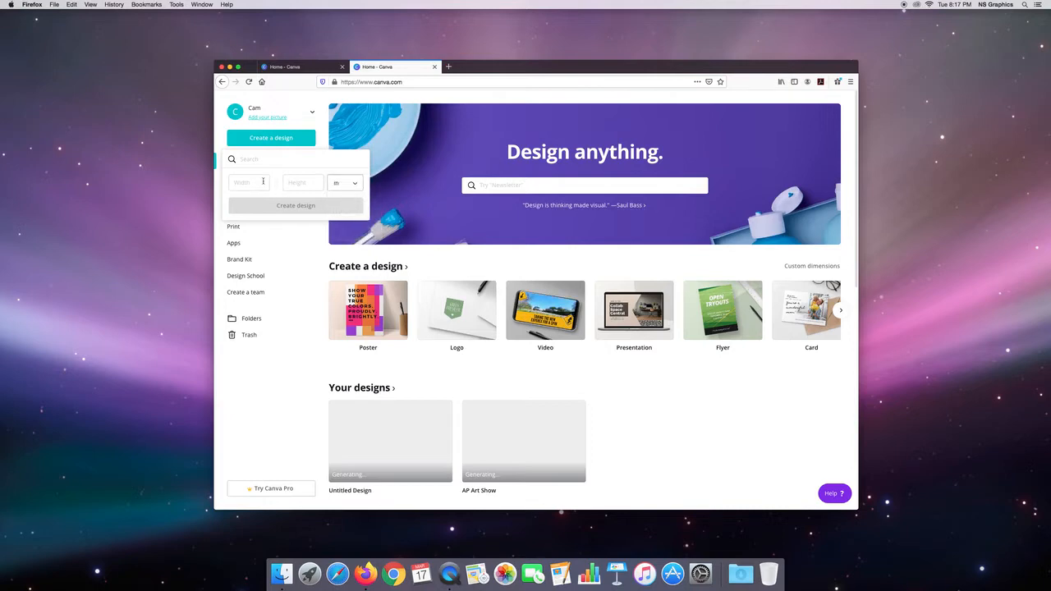
{"action": "left_click", "coordinate": [260, 182]}
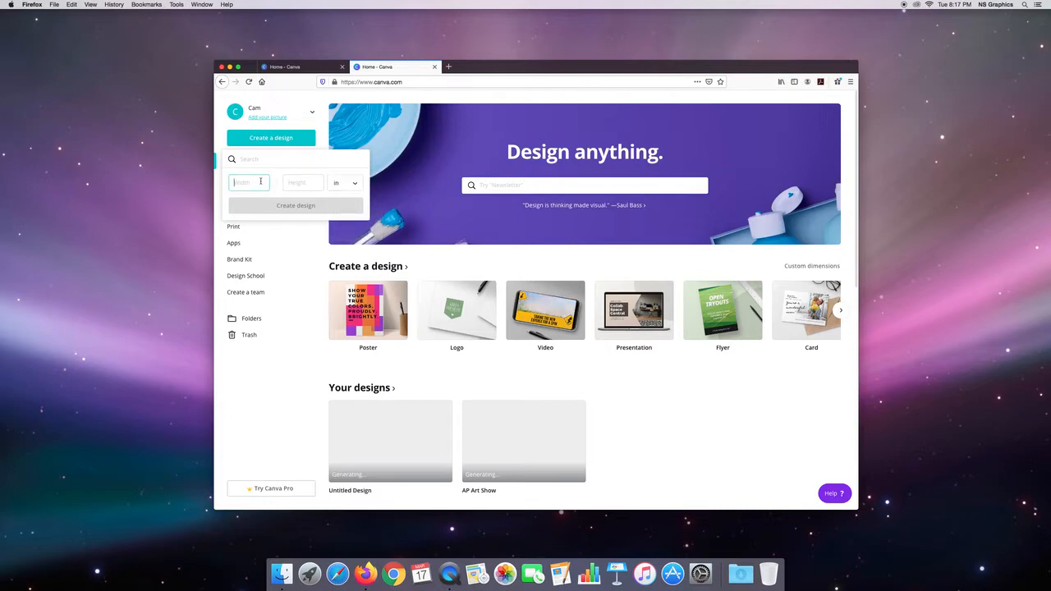
{"action": "type", "text": "11"}
{"action": "key", "text": "Tab"}
{"action": "type", "text": "17"}
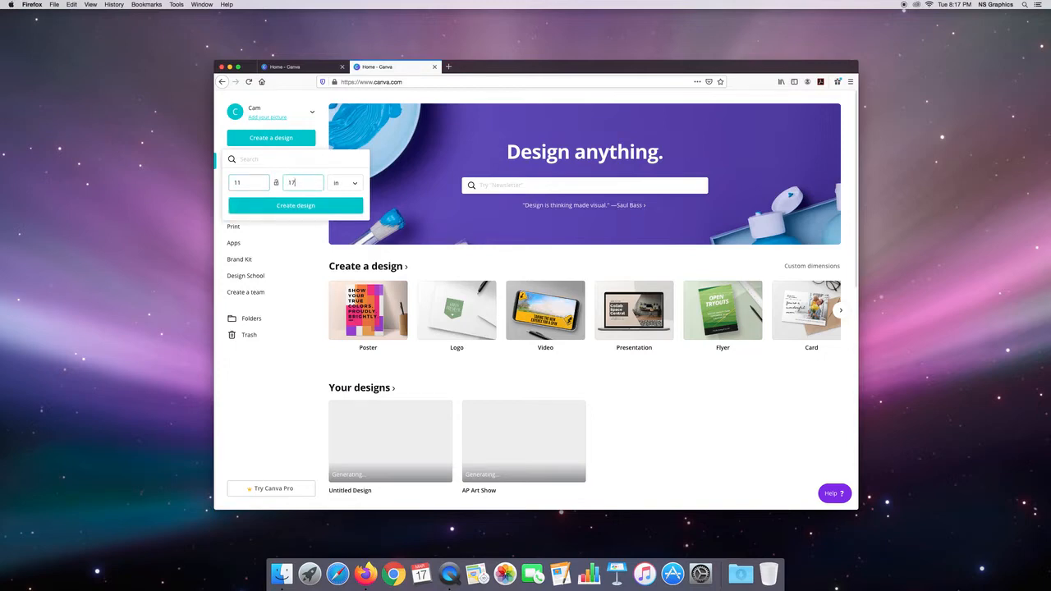
{"action": "left_click", "coordinate": [318, 207]}
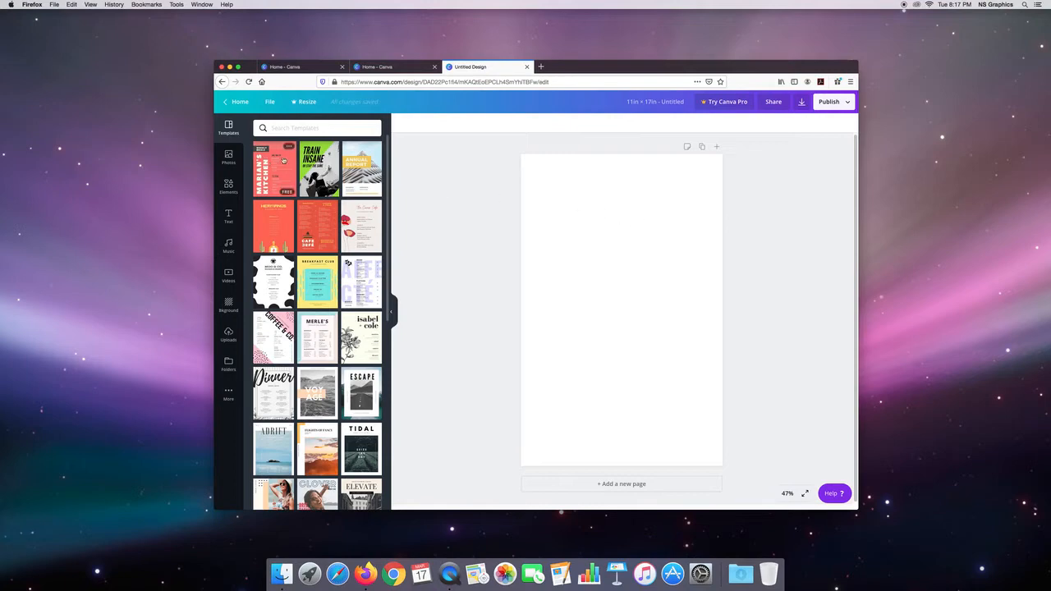
Step: Add the premium trending photo of two silver hands on black to the blank page
{"action": "left_click", "coordinate": [228, 156]}
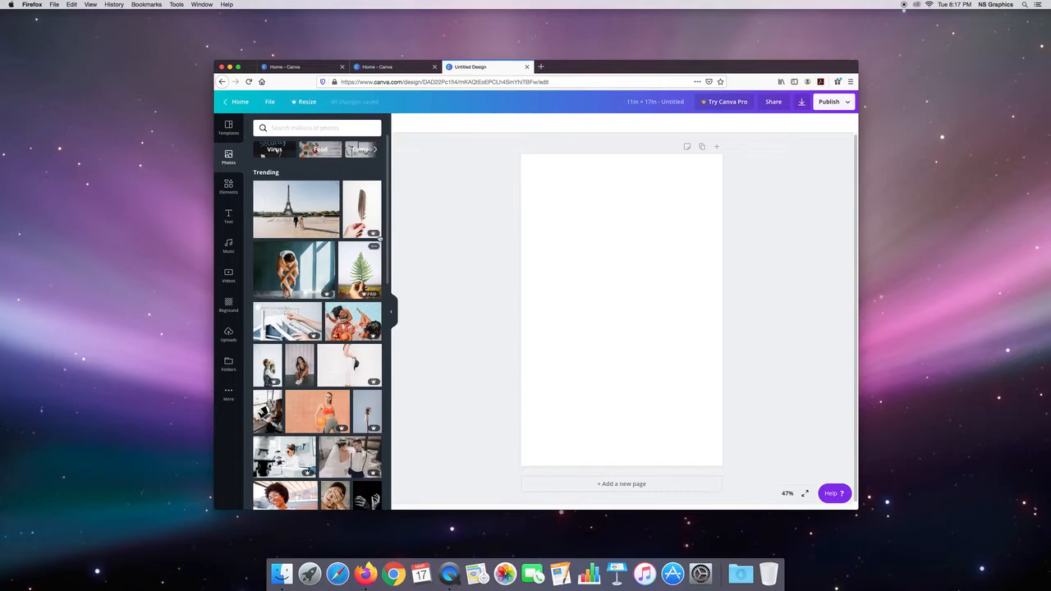
{"action": "scroll", "coordinate": [388, 219], "scroll_direction": "down", "scroll_amount": 3}
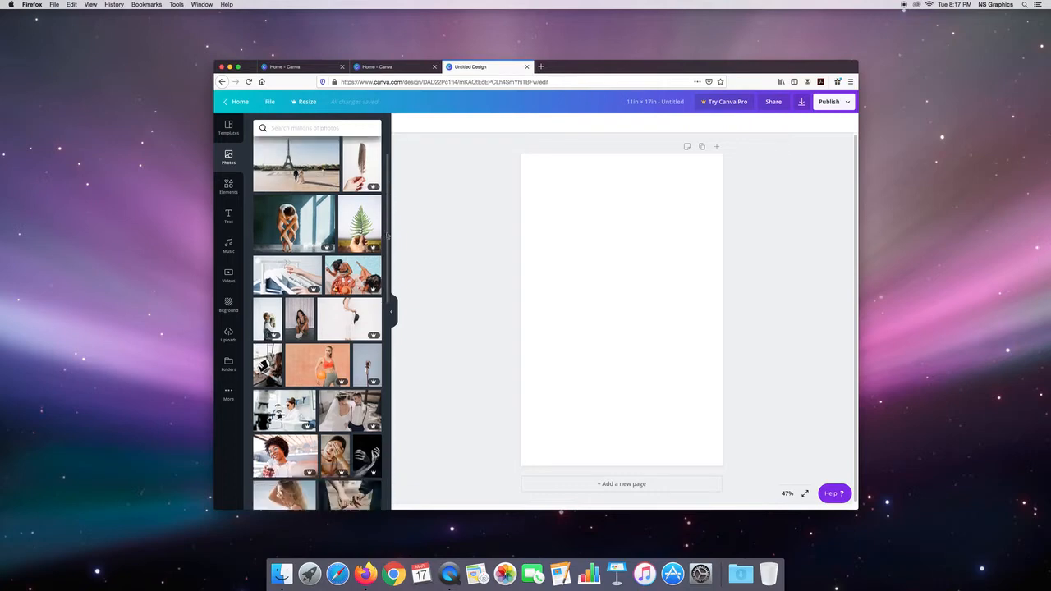
{"action": "scroll", "coordinate": [385, 270], "scroll_direction": "down", "scroll_amount": 2}
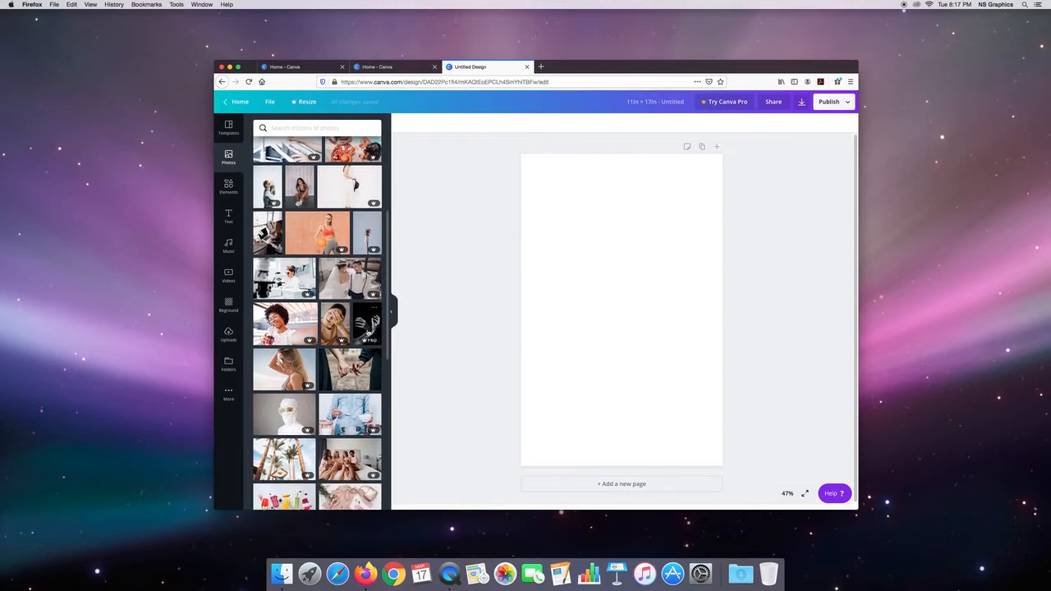
{"action": "left_click", "coordinate": [365, 315]}
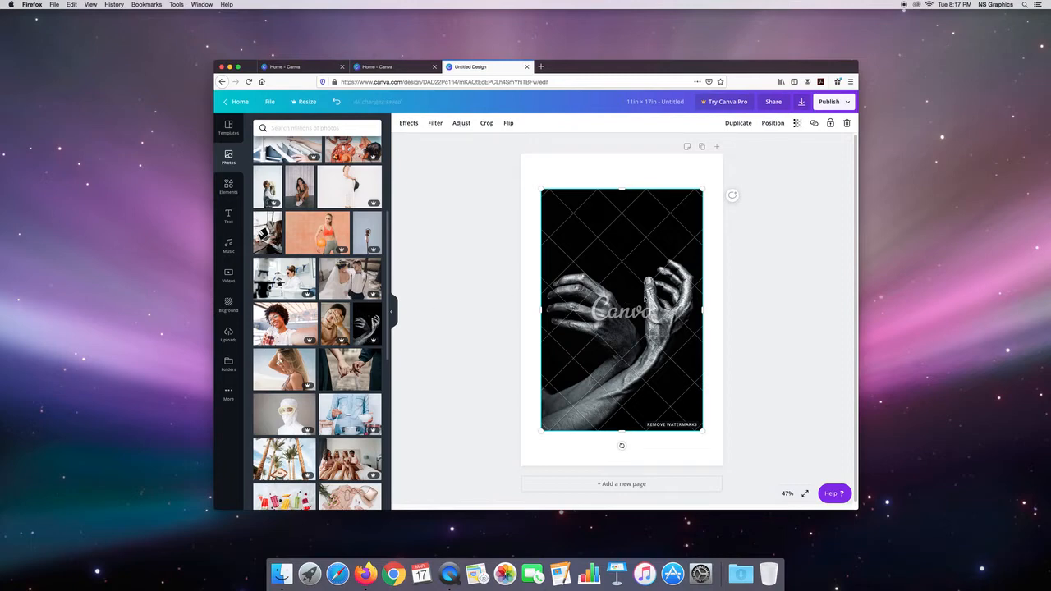
Step: View the purchase offer for removing the hands photo's watermarks, close it, and delete the photo from the page
{"action": "left_click", "coordinate": [681, 425]}
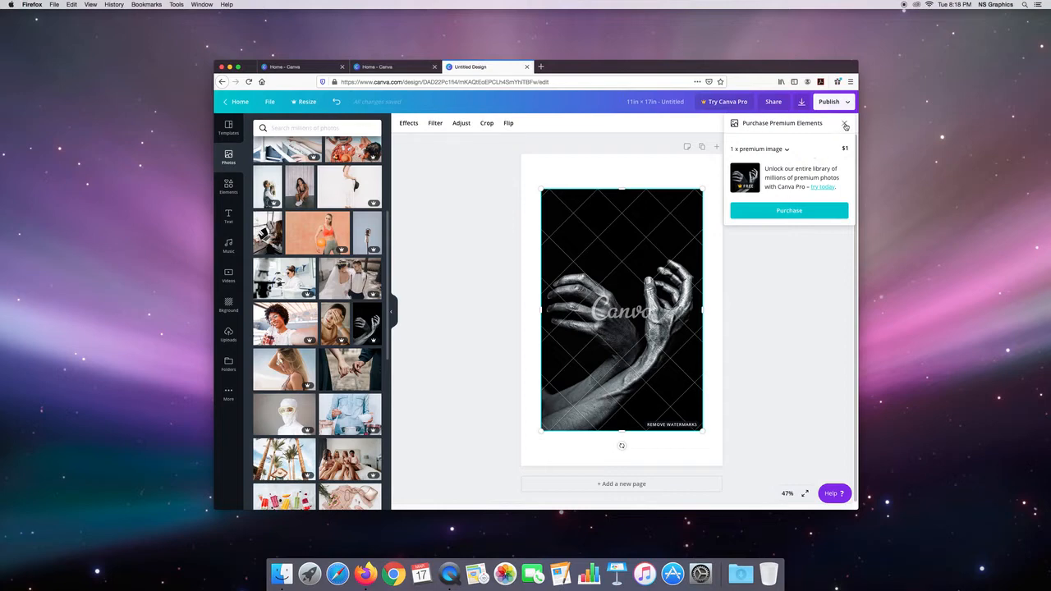
{"action": "left_click", "coordinate": [845, 124]}
{"action": "key", "text": "Delete"}
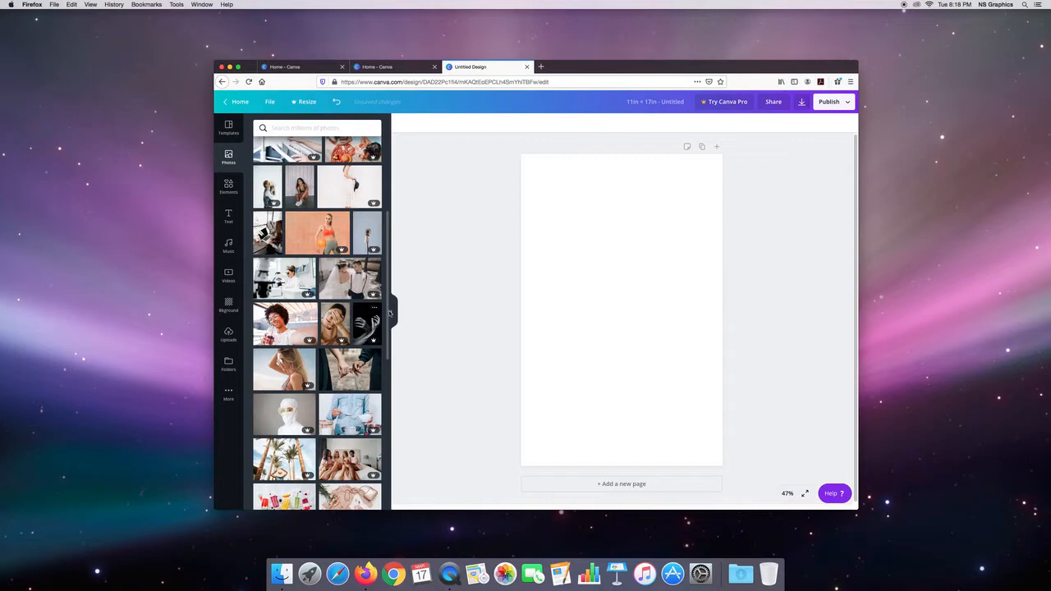
Step: Find the photo of the leashed dog on a forest path in the trending photos and add it to the page
{"action": "scroll", "coordinate": [389, 314], "scroll_direction": "down", "scroll_amount": 4}
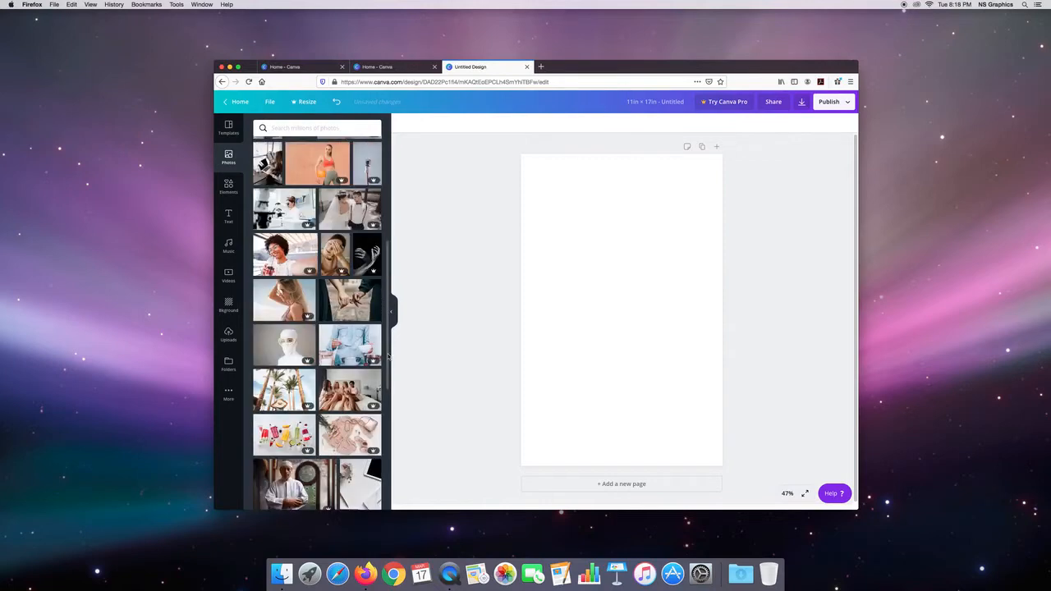
{"action": "scroll", "coordinate": [391, 389], "scroll_direction": "down", "scroll_amount": 6}
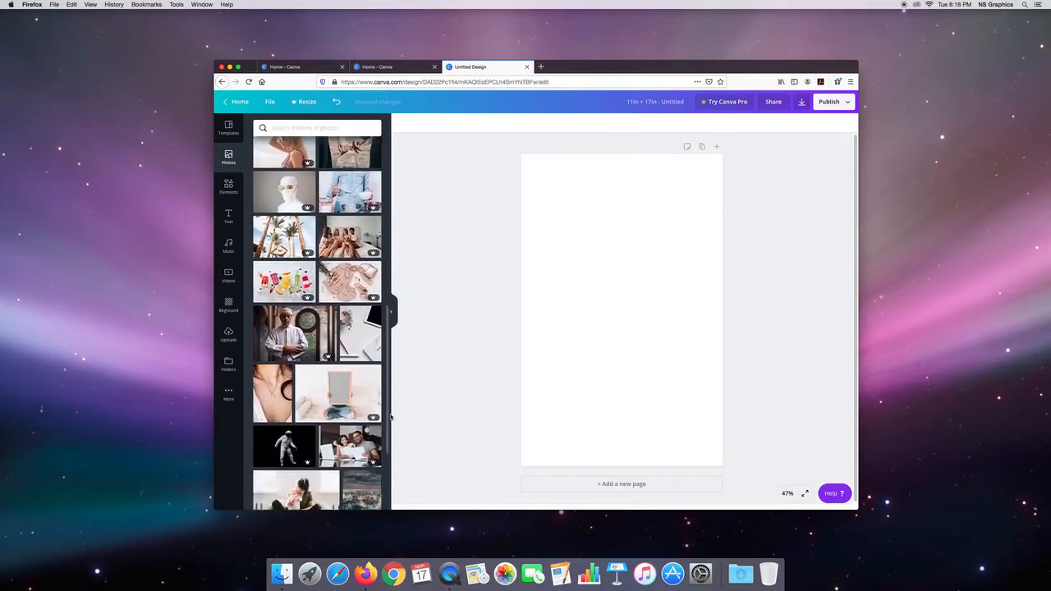
{"action": "left_click_drag", "start_coordinate": [390, 424], "coordinate": [387, 436]}
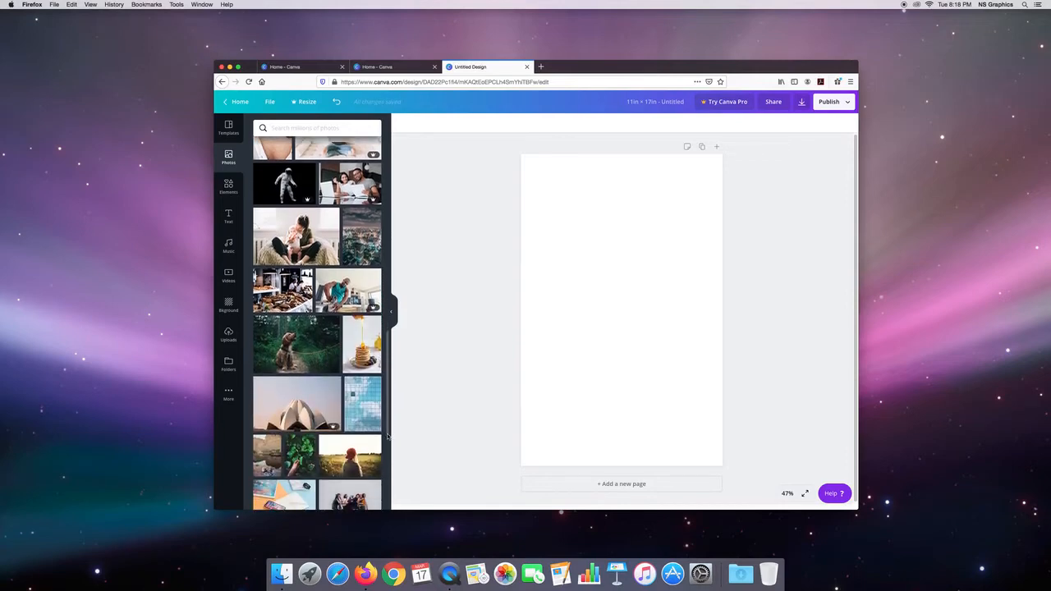
{"action": "left_click", "coordinate": [306, 333]}
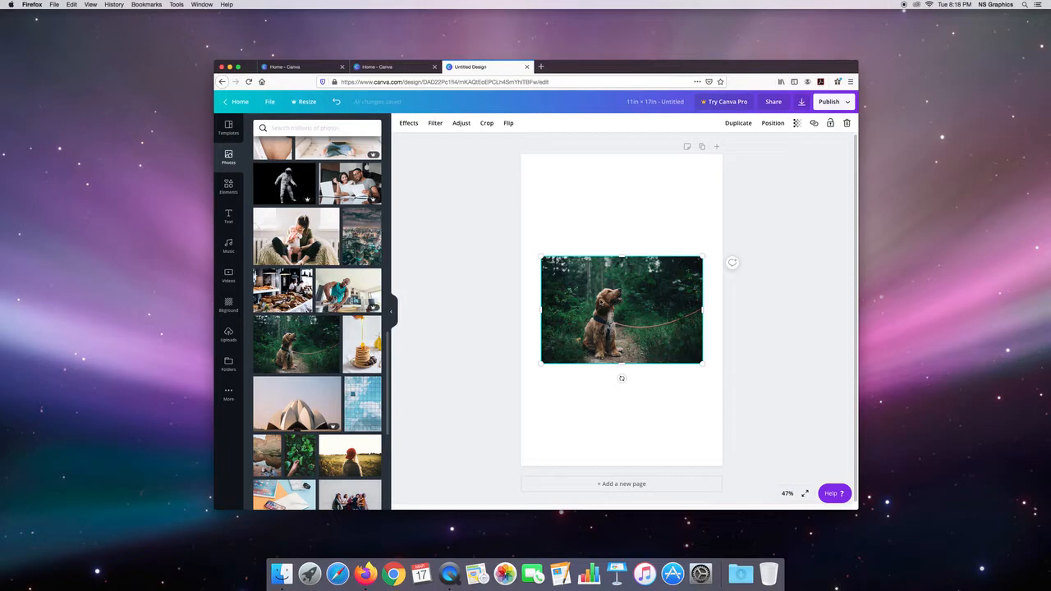
Step: Enlarge the dog photo until it covers the whole page, and shift it so the dog sits nearer the page's center
{"action": "left_click_drag", "start_coordinate": [537, 251], "coordinate": [427, 164]}
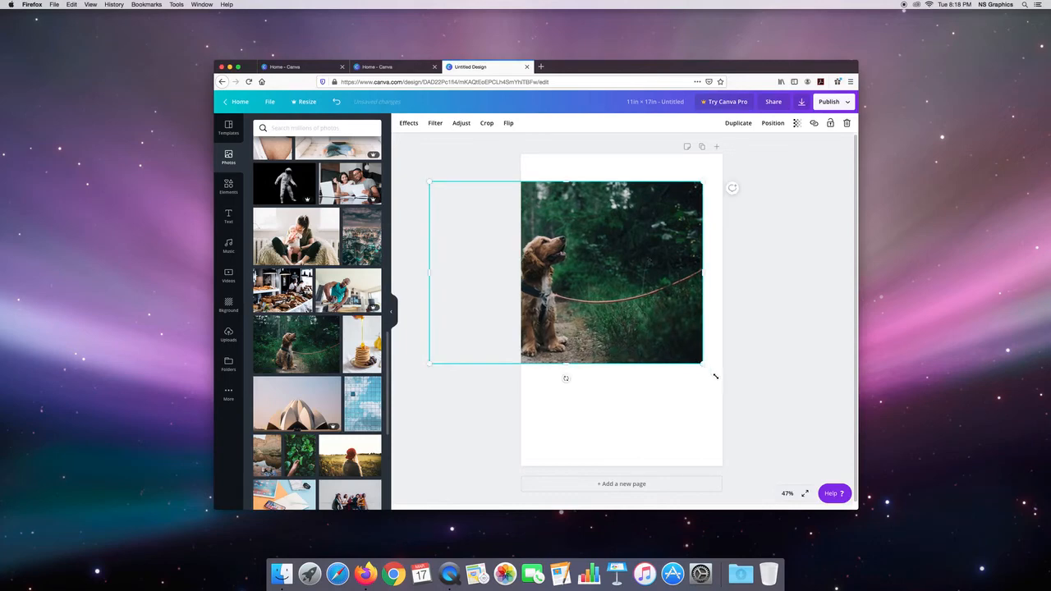
{"action": "left_click_drag", "start_coordinate": [715, 376], "coordinate": [787, 440]}
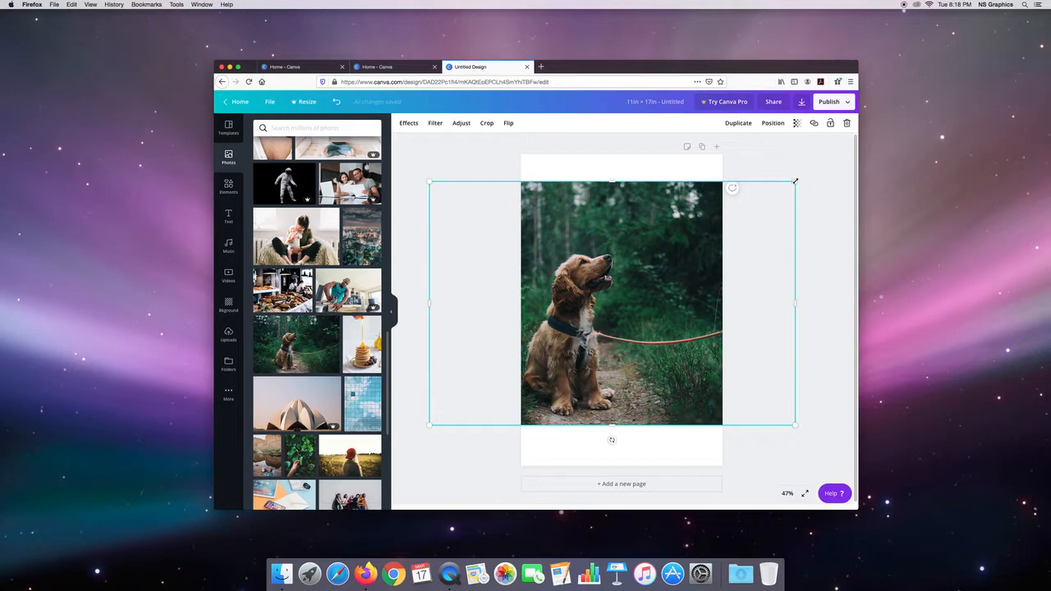
{"action": "left_click_drag", "start_coordinate": [804, 167], "coordinate": [846, 141]}
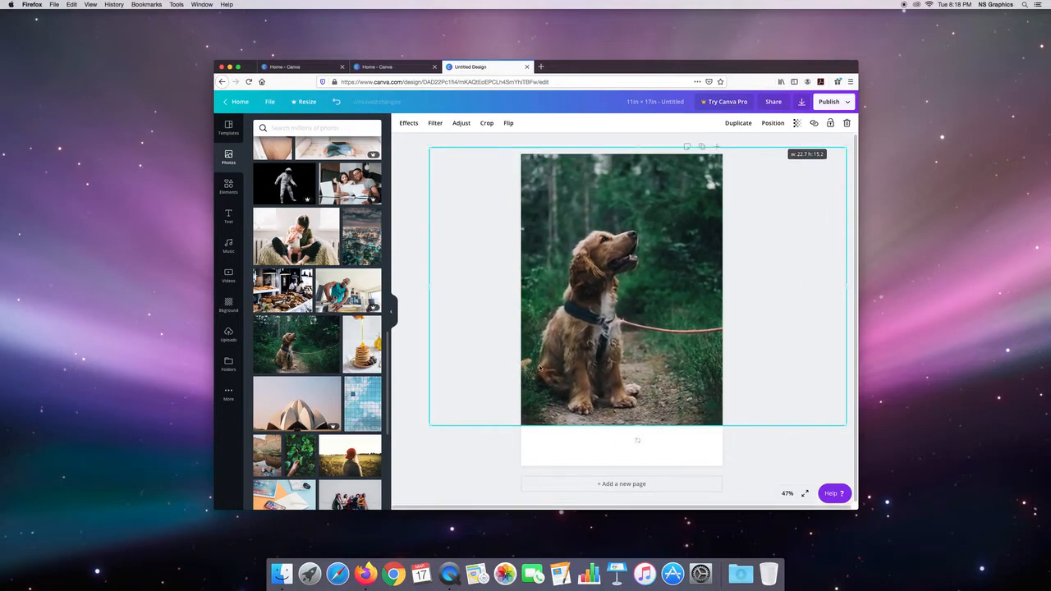
{"action": "left_click_drag", "start_coordinate": [413, 438], "coordinate": [392, 468]}
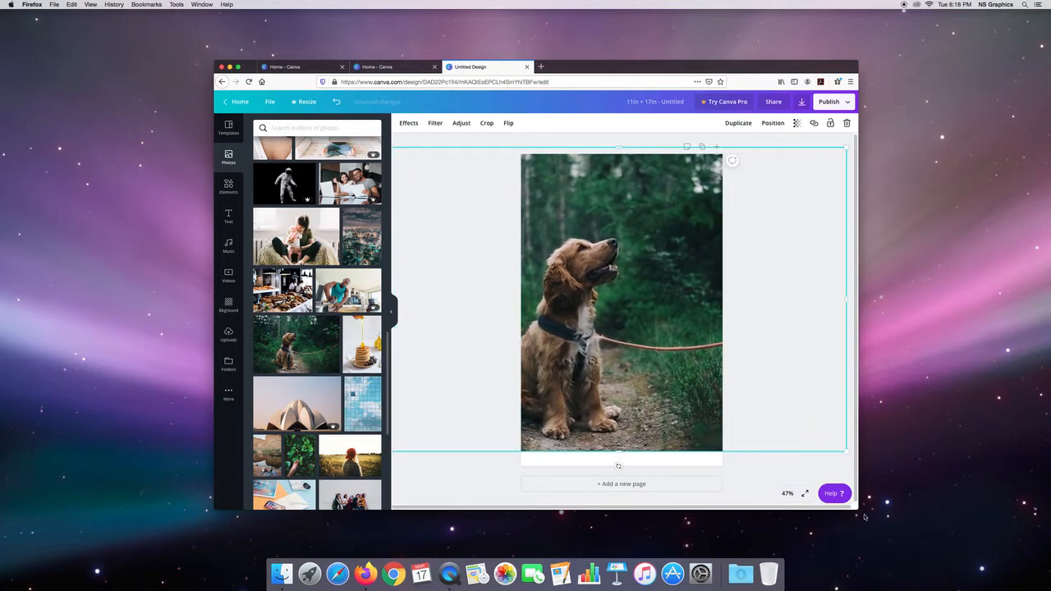
{"action": "left_click_drag", "start_coordinate": [910, 518], "coordinate": [974, 527]}
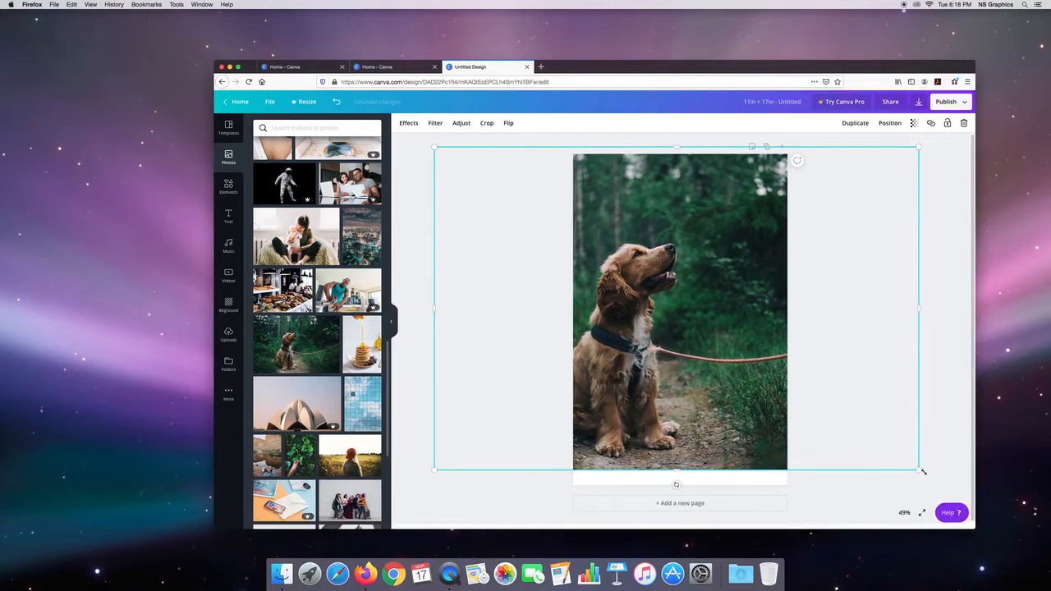
{"action": "left_click_drag", "start_coordinate": [922, 471], "coordinate": [948, 490]}
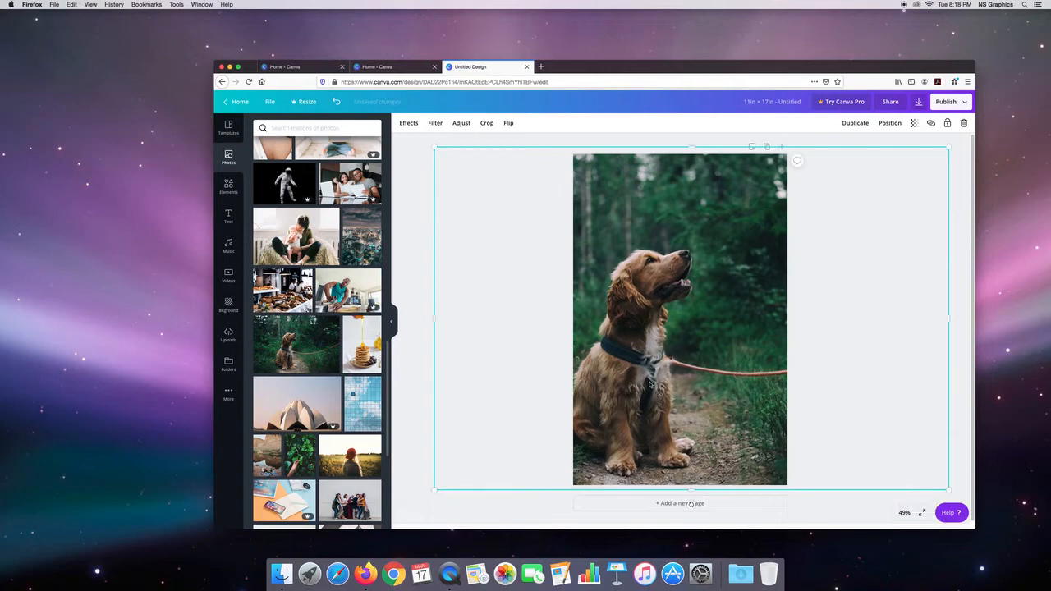
{"action": "left_click_drag", "start_coordinate": [651, 383], "coordinate": [677, 380]}
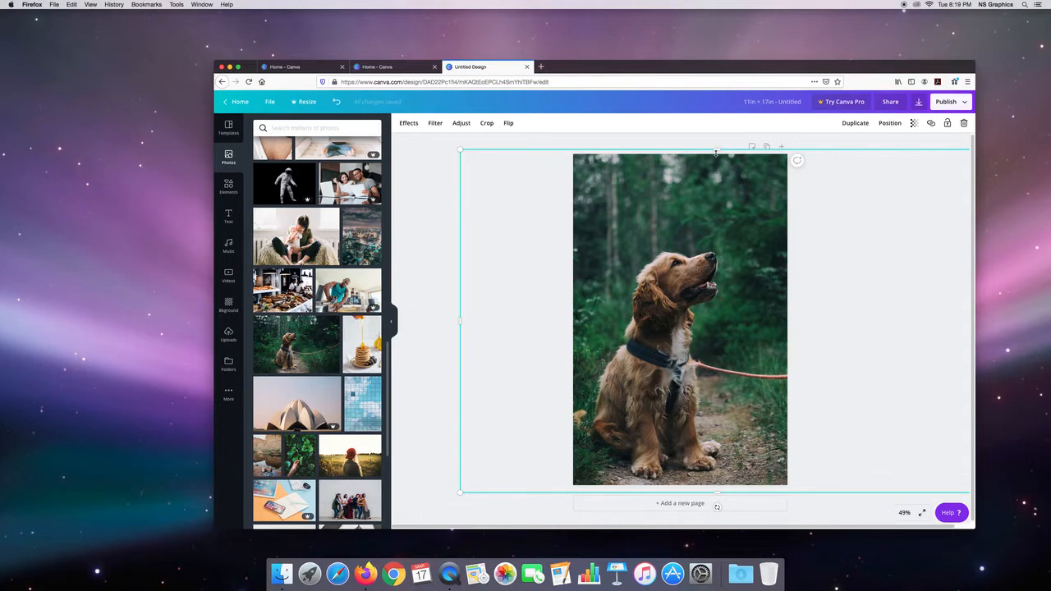
Step: Crop all four sides of the dog photo to the edges of the page
{"action": "left_click_drag", "start_coordinate": [717, 151], "coordinate": [720, 156]}
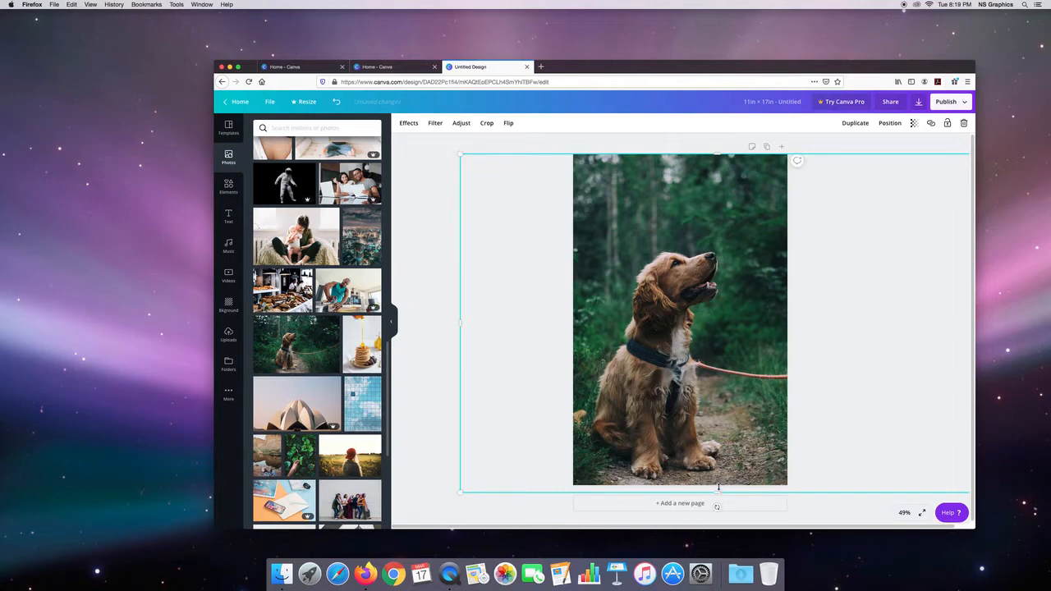
{"action": "left_click_drag", "start_coordinate": [718, 487], "coordinate": [718, 479]}
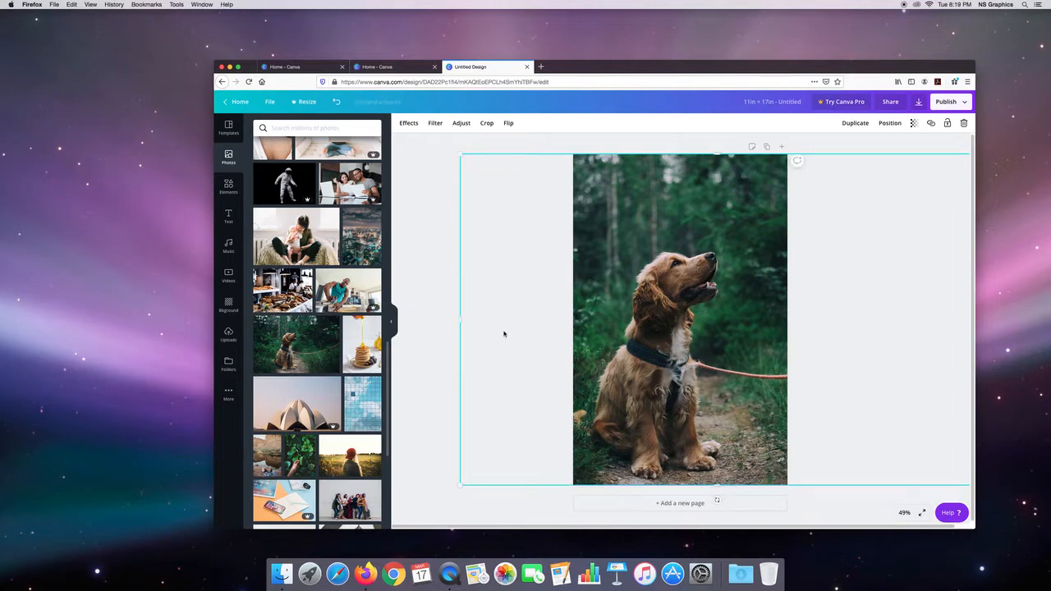
{"action": "left_click_drag", "start_coordinate": [485, 319], "coordinate": [573, 323]}
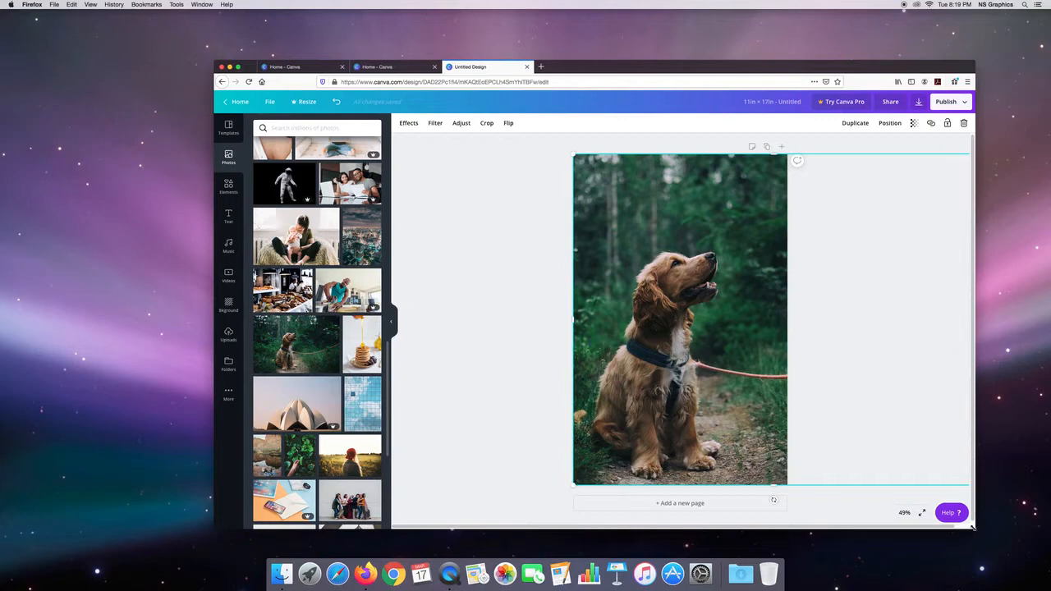
{"action": "left_click_drag", "start_coordinate": [973, 528], "coordinate": [1016, 537]}
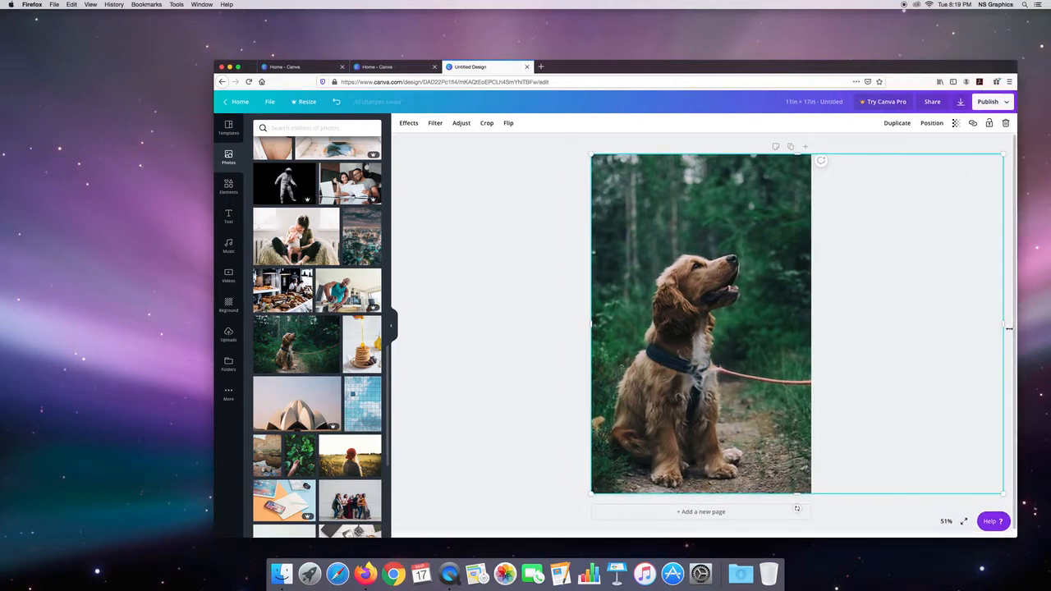
{"action": "left_click_drag", "start_coordinate": [1000, 324], "coordinate": [822, 335]}
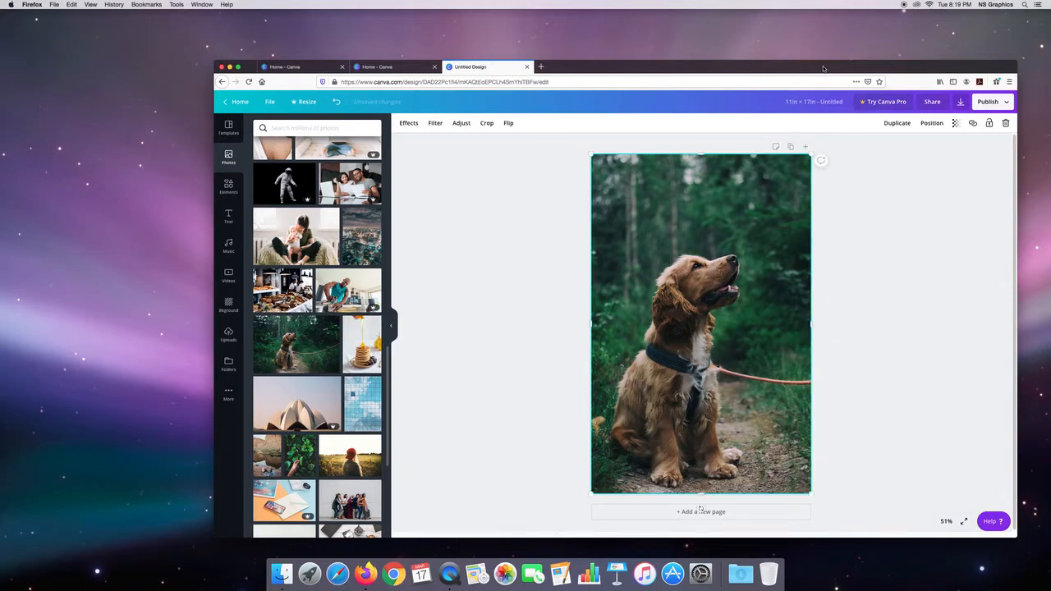
Step: Crop the dog photo's top, left and right sides closer to the dog, and shrink it near the page's center
{"action": "left_click_drag", "start_coordinate": [824, 66], "coordinate": [757, 58]}
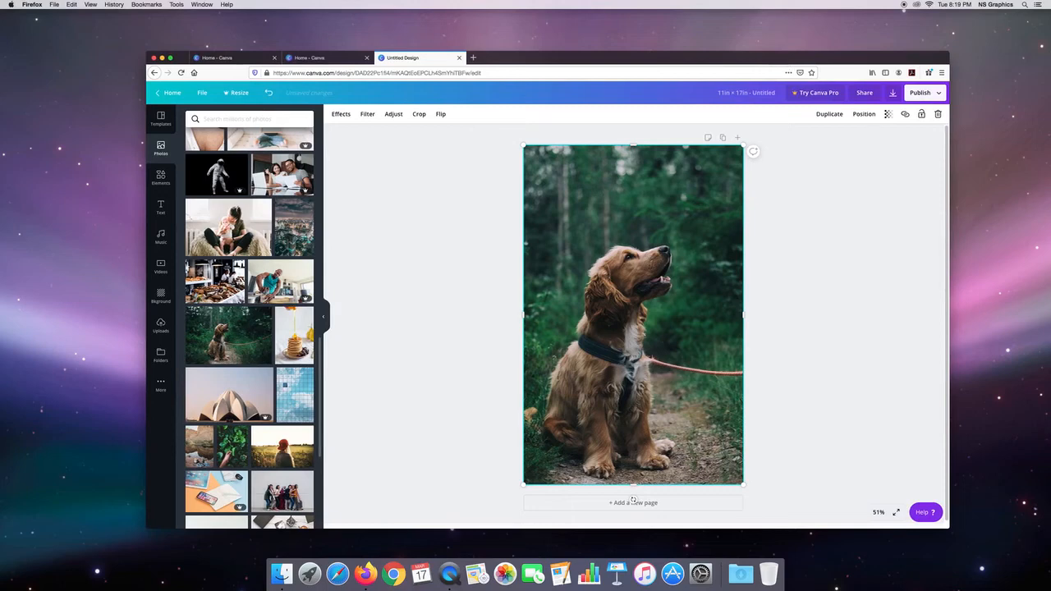
{"action": "left_click_drag", "start_coordinate": [633, 156], "coordinate": [635, 232]}
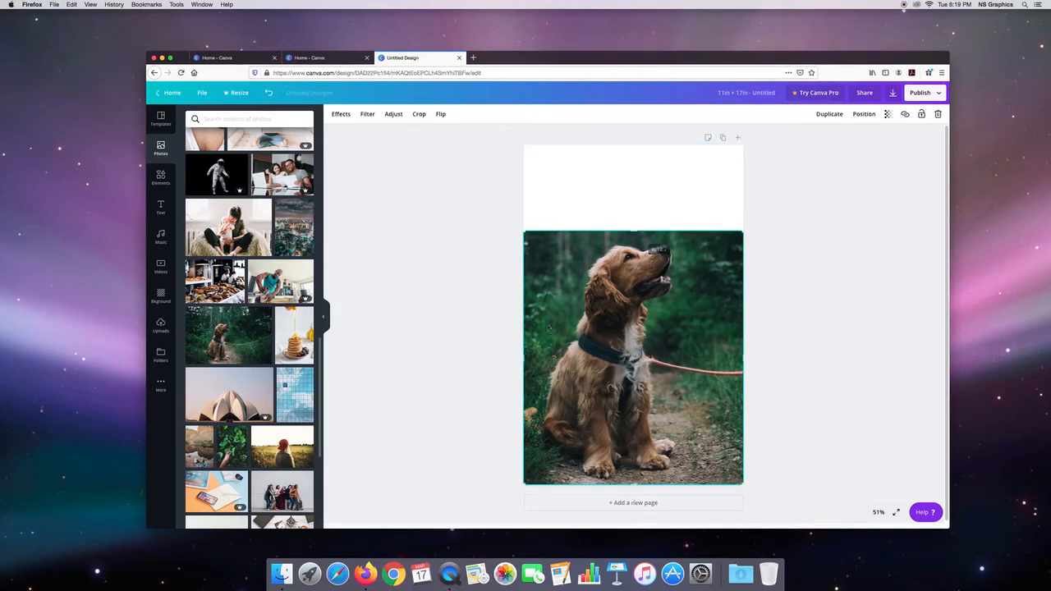
{"action": "left_click_drag", "start_coordinate": [522, 359], "coordinate": [536, 359]}
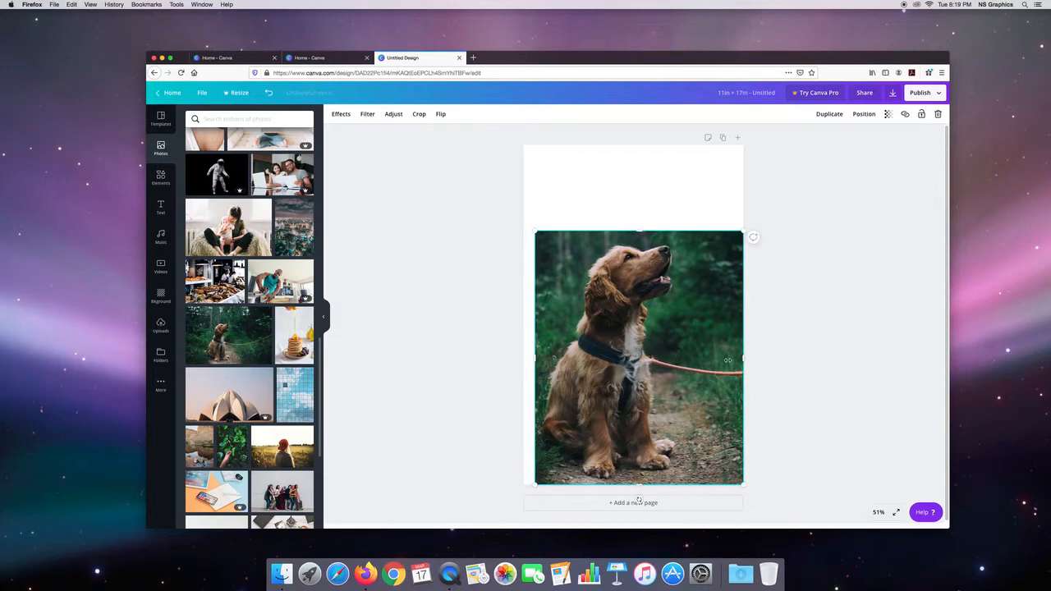
{"action": "left_click_drag", "start_coordinate": [742, 360], "coordinate": [686, 365]}
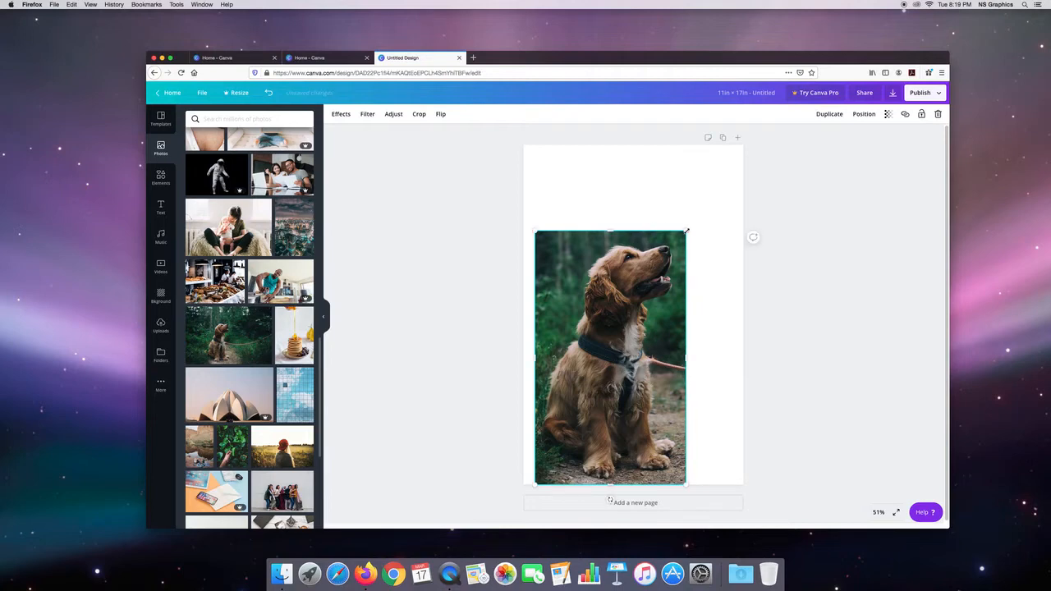
{"action": "left_click_drag", "start_coordinate": [687, 231], "coordinate": [614, 291]}
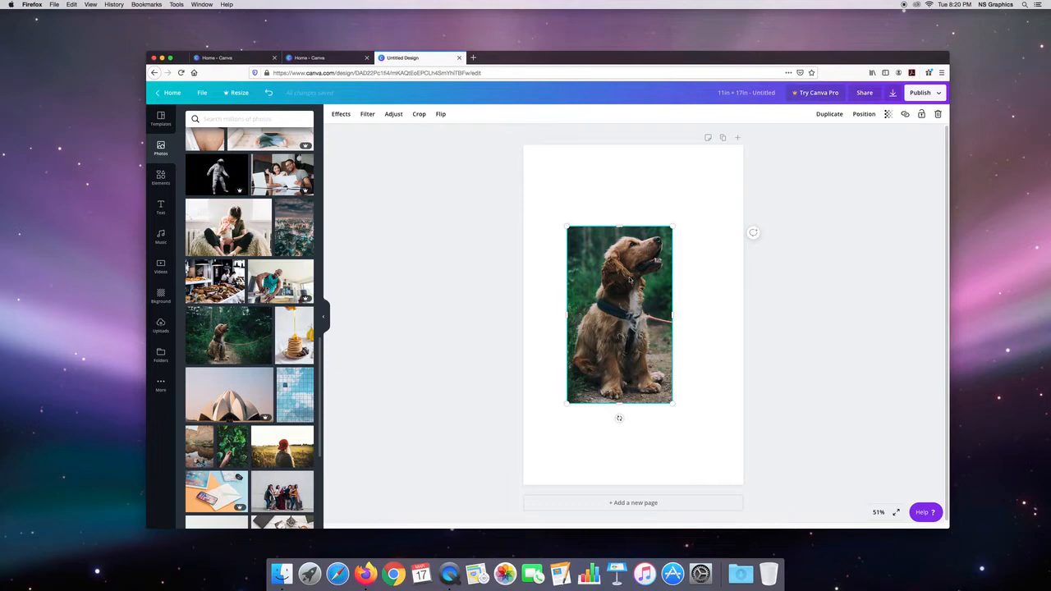
Step: Delete the dog photo from the page
{"action": "key", "text": "Delete"}
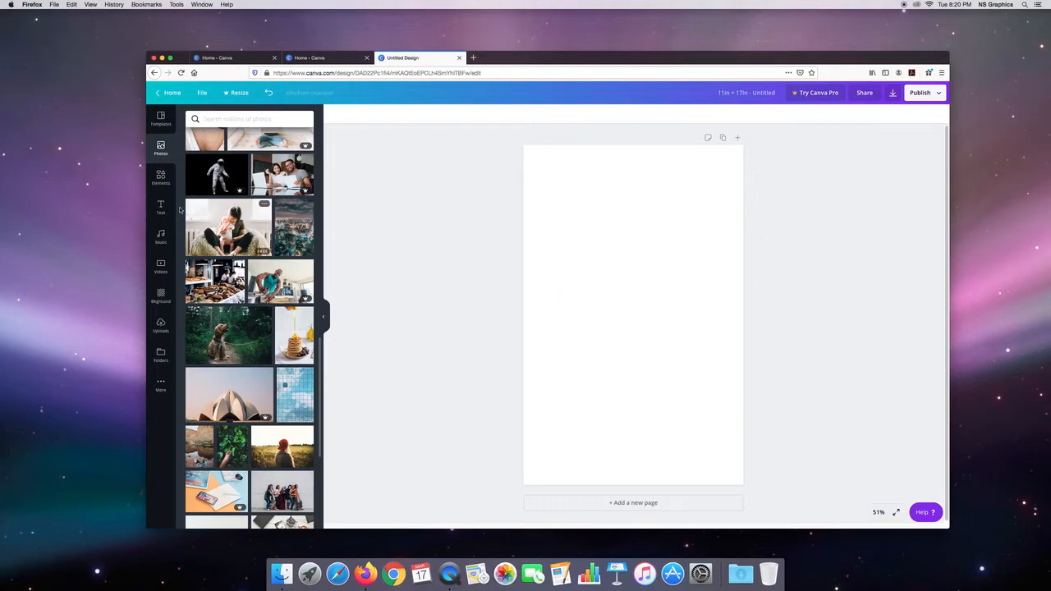
Step: Look through the available element categories, from grids, shapes and frames down to the themed illustration sets
{"action": "left_click", "coordinate": [162, 177]}
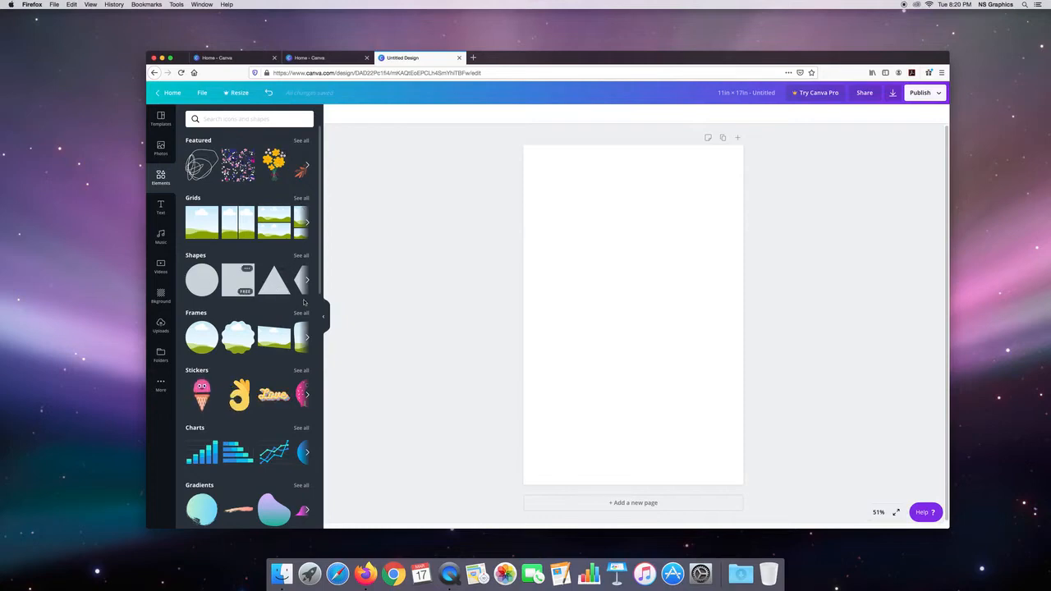
{"action": "scroll", "coordinate": [314, 335], "scroll_direction": "down", "scroll_amount": 1}
{"action": "scroll", "coordinate": [314, 336], "scroll_direction": "down", "scroll_amount": 4}
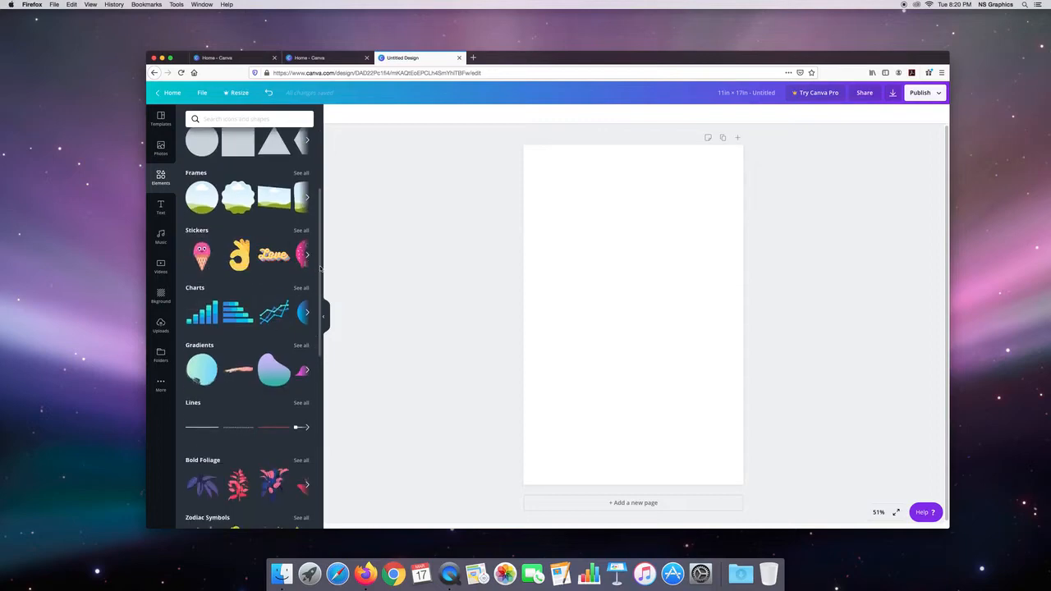
{"action": "scroll", "coordinate": [318, 287], "scroll_direction": "down", "scroll_amount": 3}
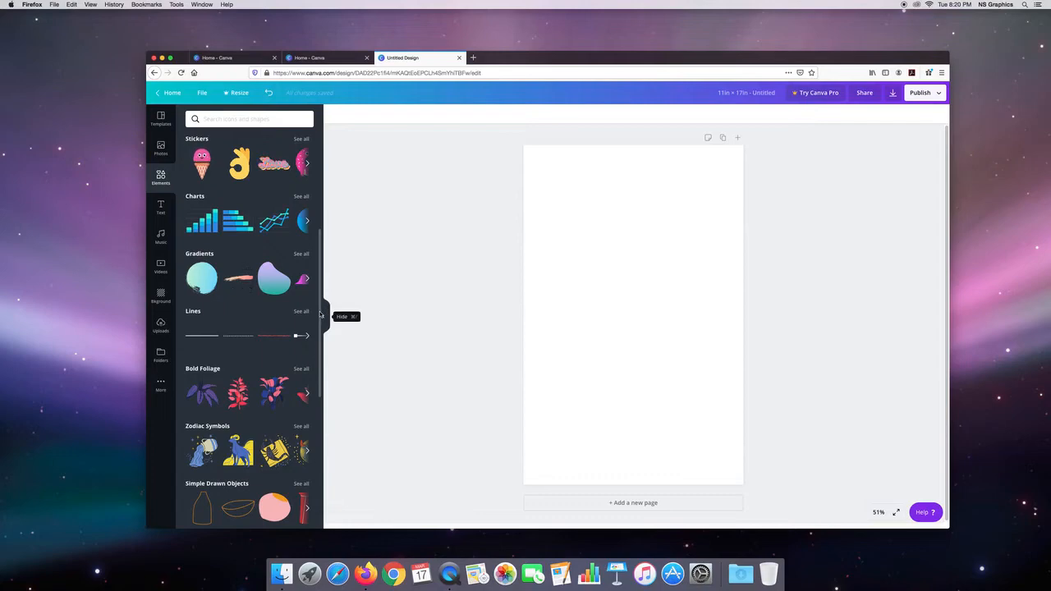
{"action": "scroll", "coordinate": [300, 361], "scroll_direction": "down", "scroll_amount": 4}
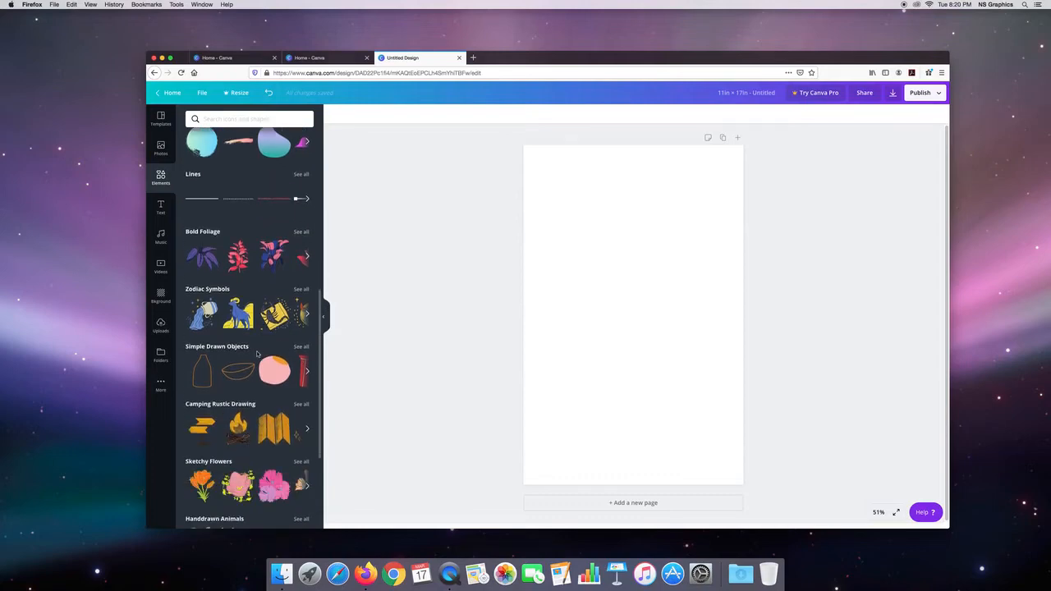
{"action": "left_click_drag", "start_coordinate": [320, 364], "coordinate": [314, 446]}
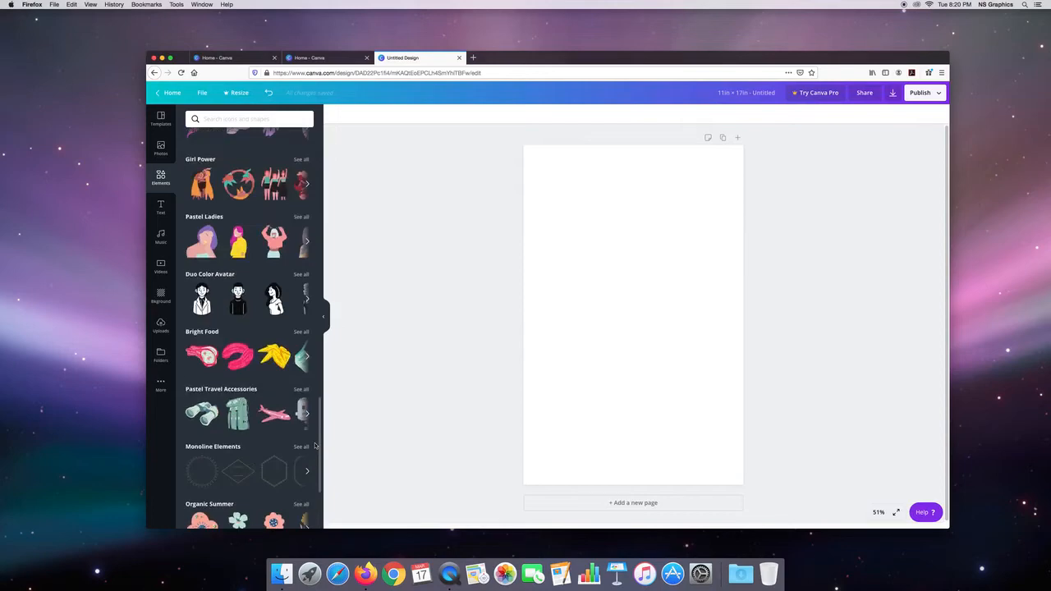
{"action": "left_click_drag", "start_coordinate": [315, 446], "coordinate": [315, 441]}
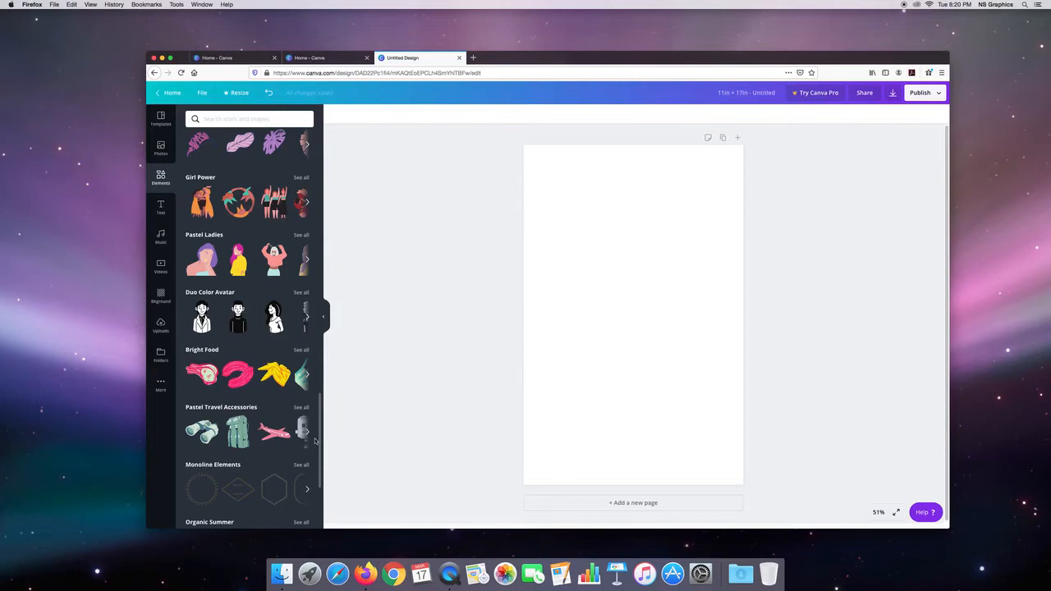
{"action": "left_click_drag", "start_coordinate": [314, 452], "coordinate": [313, 506]}
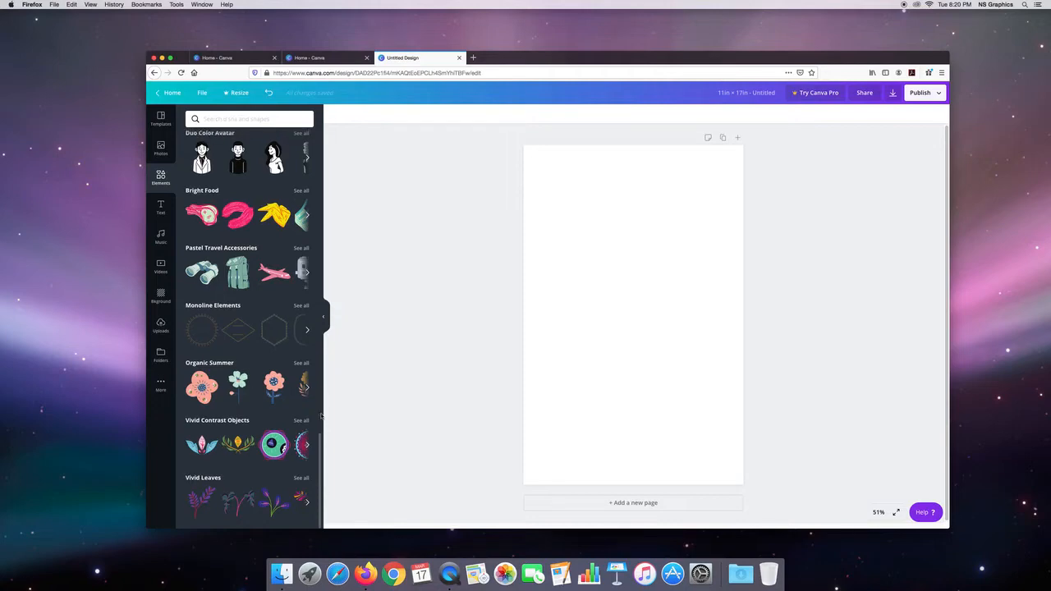
{"action": "left_click_drag", "start_coordinate": [319, 444], "coordinate": [323, 120]}
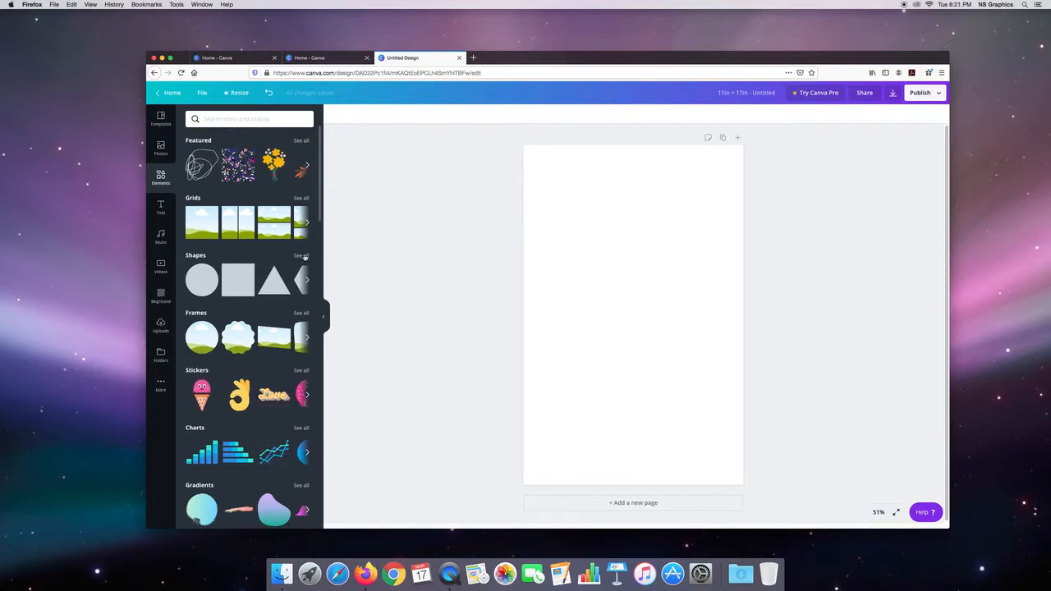
Step: Add a square from the full shapes collection and shrink it to a small square near the page's center
{"action": "left_click", "coordinate": [301, 256]}
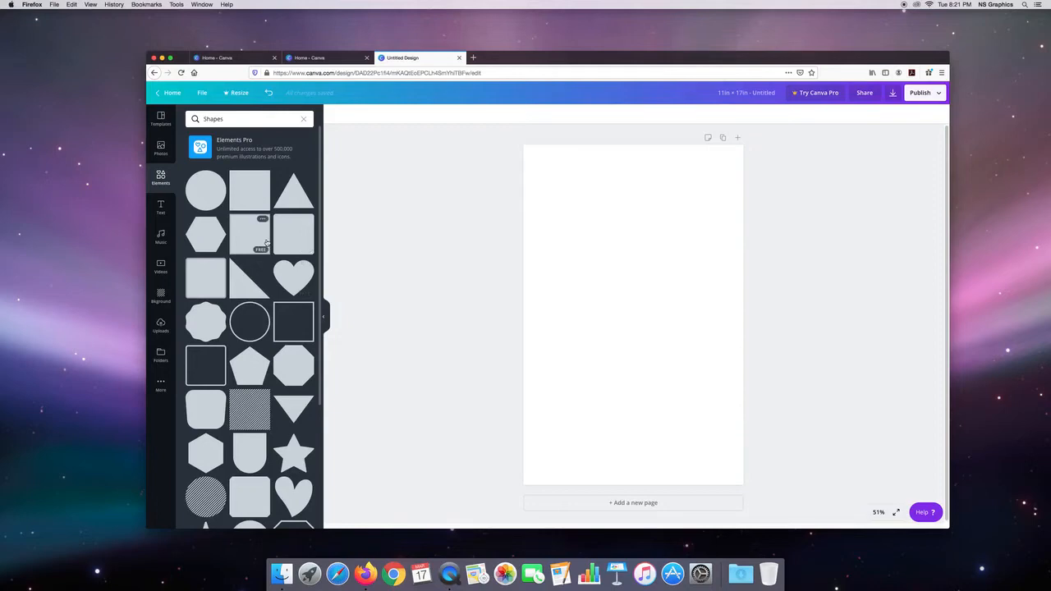
{"action": "left_click", "coordinate": [250, 191]}
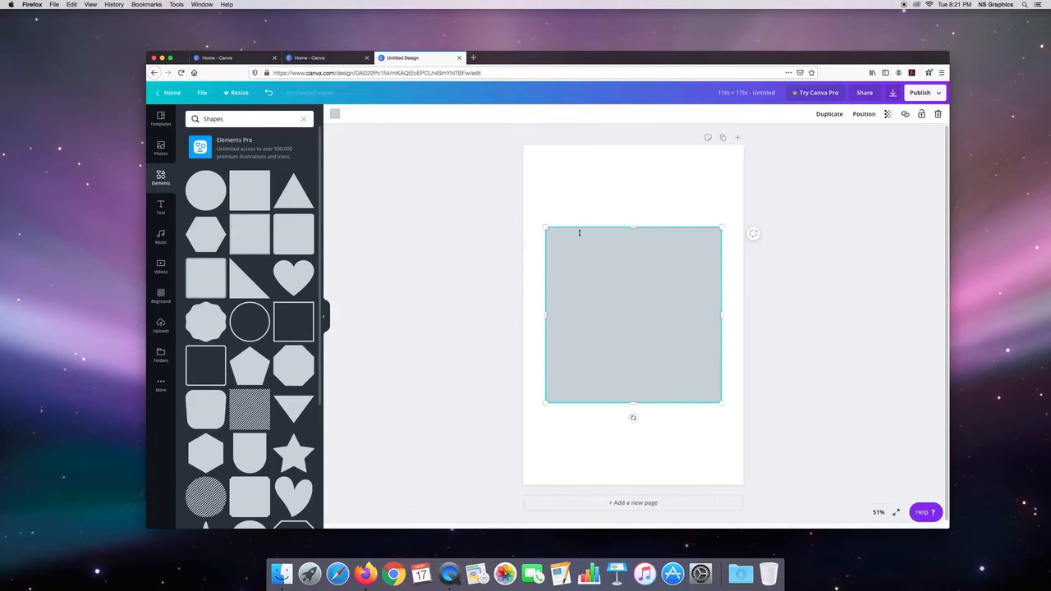
{"action": "left_click_drag", "start_coordinate": [633, 227], "coordinate": [631, 273]}
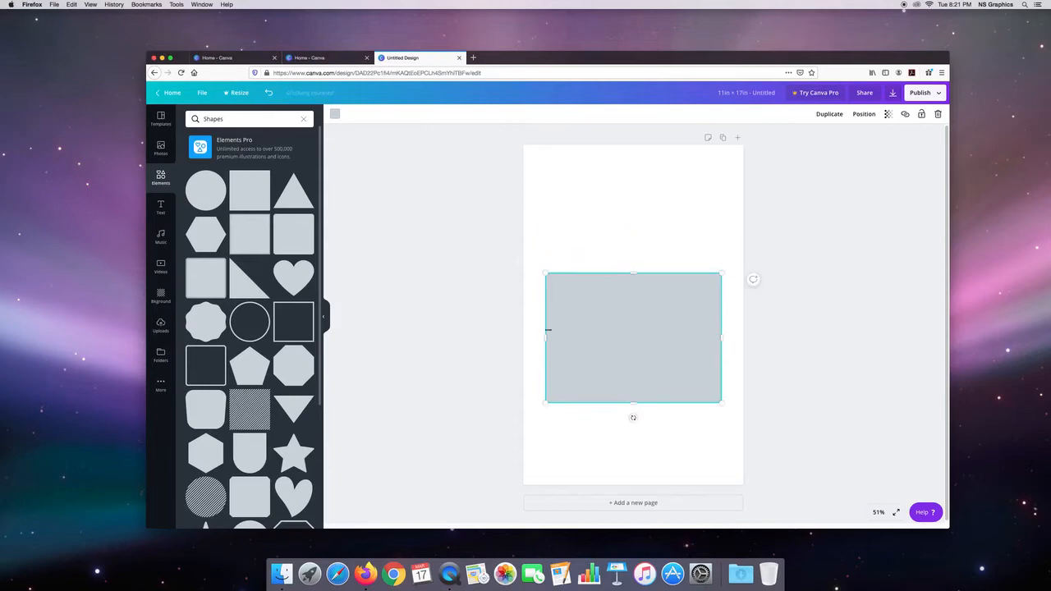
{"action": "left_click_drag", "start_coordinate": [544, 335], "coordinate": [597, 335]}
{"action": "left_click_drag", "start_coordinate": [713, 394], "coordinate": [660, 351]}
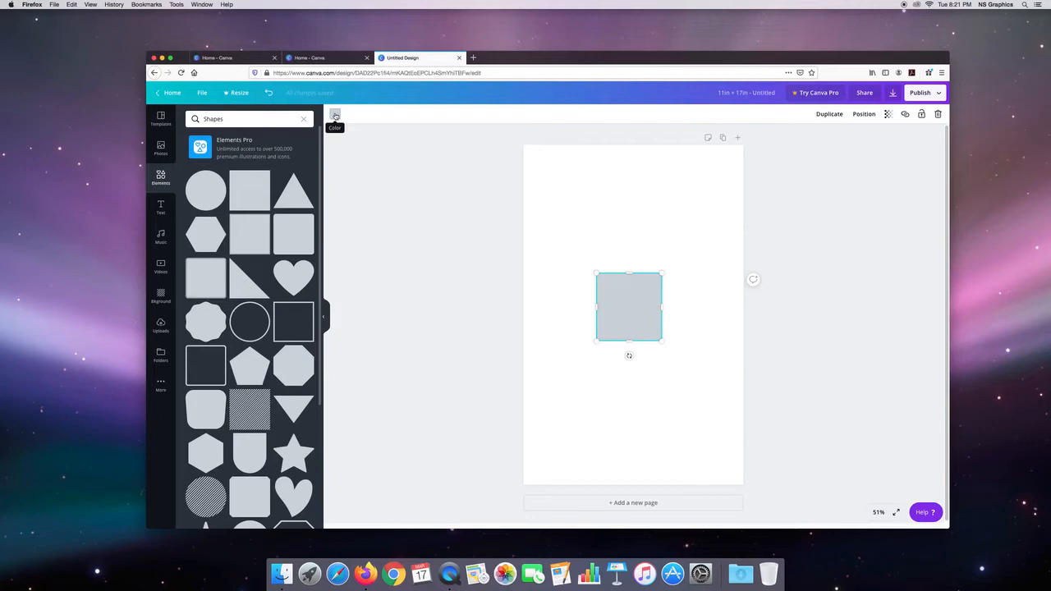
Step: Try black, dark gray, coral, pink and light blue on the square, and set its color to red
{"action": "left_click", "coordinate": [335, 115]}
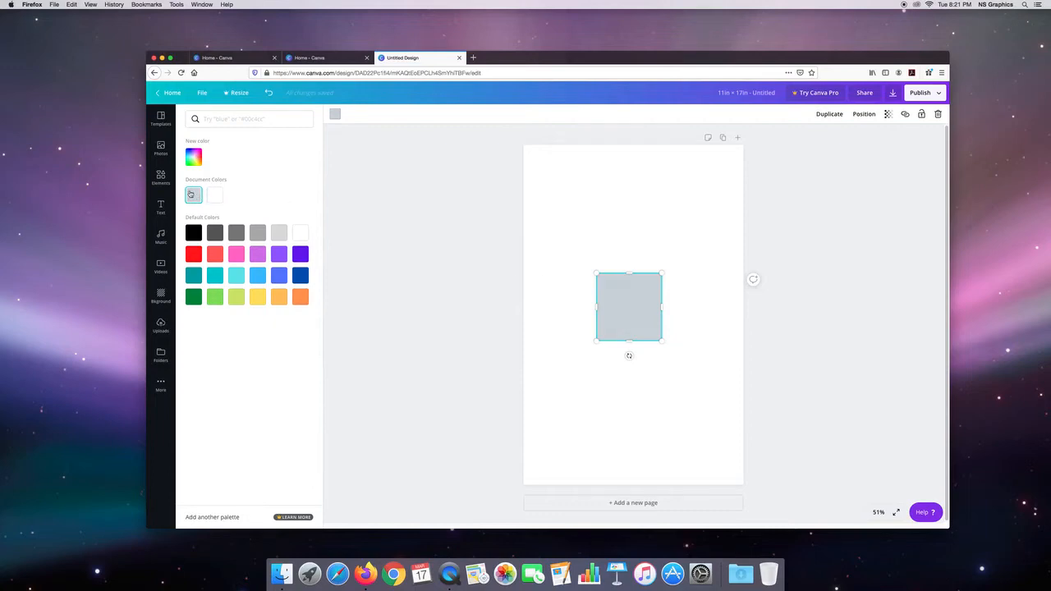
{"action": "left_click", "coordinate": [193, 233]}
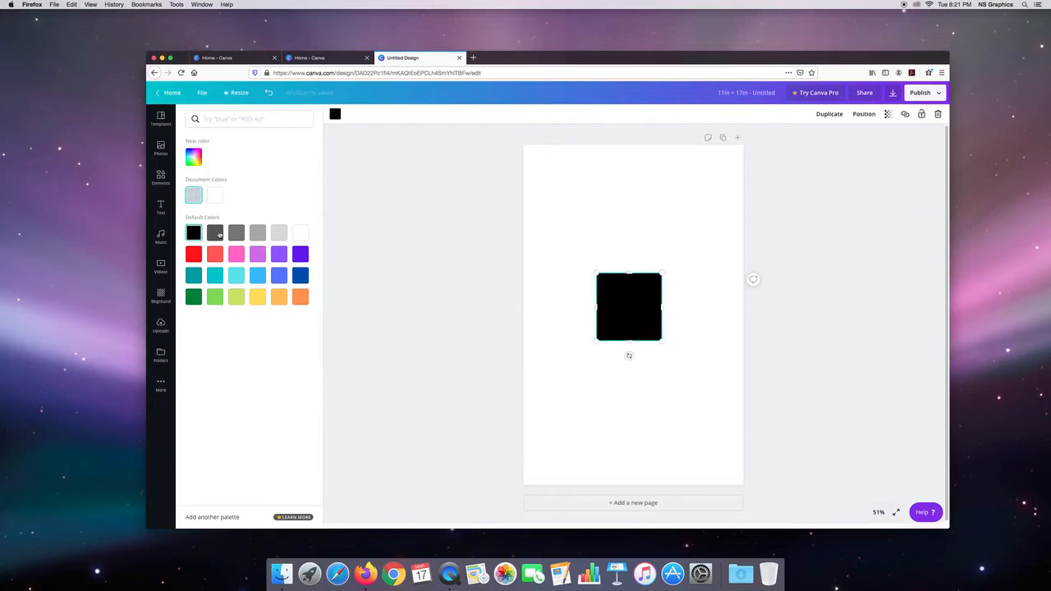
{"action": "left_click", "coordinate": [215, 233]}
{"action": "left_click", "coordinate": [215, 253]}
{"action": "left_click", "coordinate": [236, 253]}
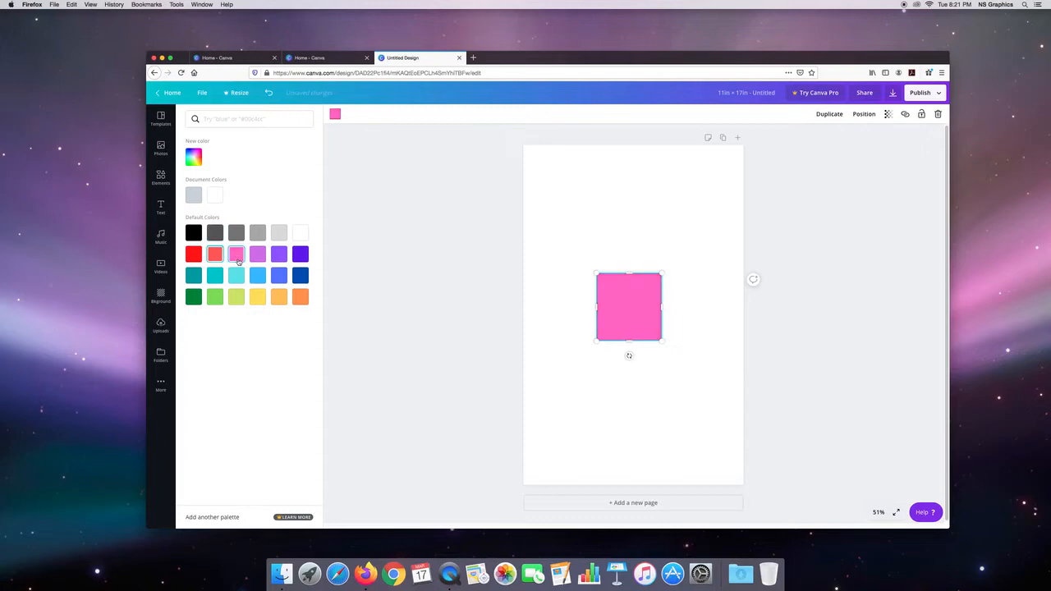
{"action": "left_click", "coordinate": [258, 276]}
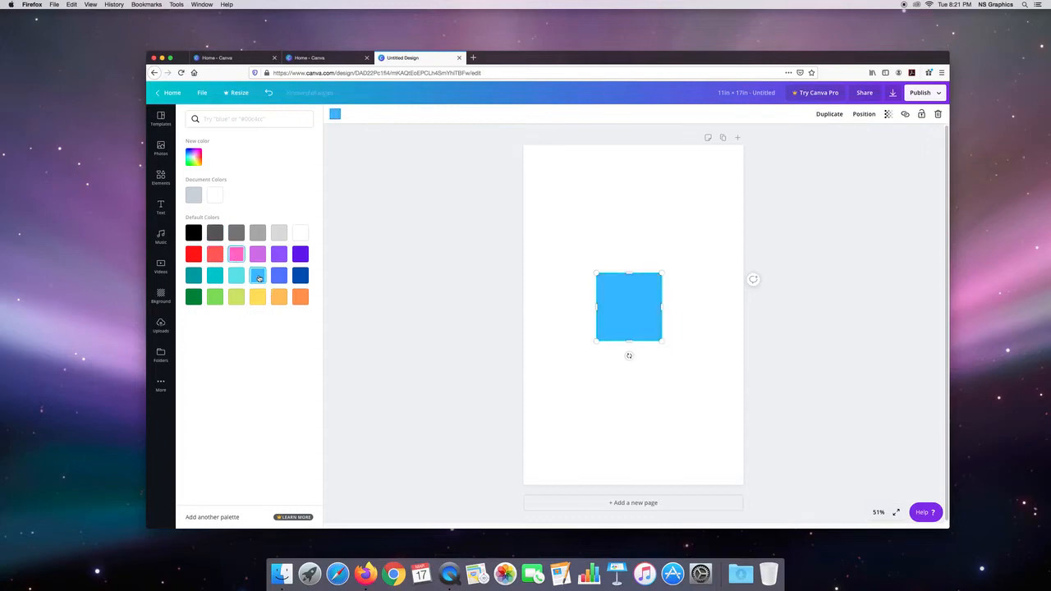
{"action": "left_click", "coordinate": [193, 253]}
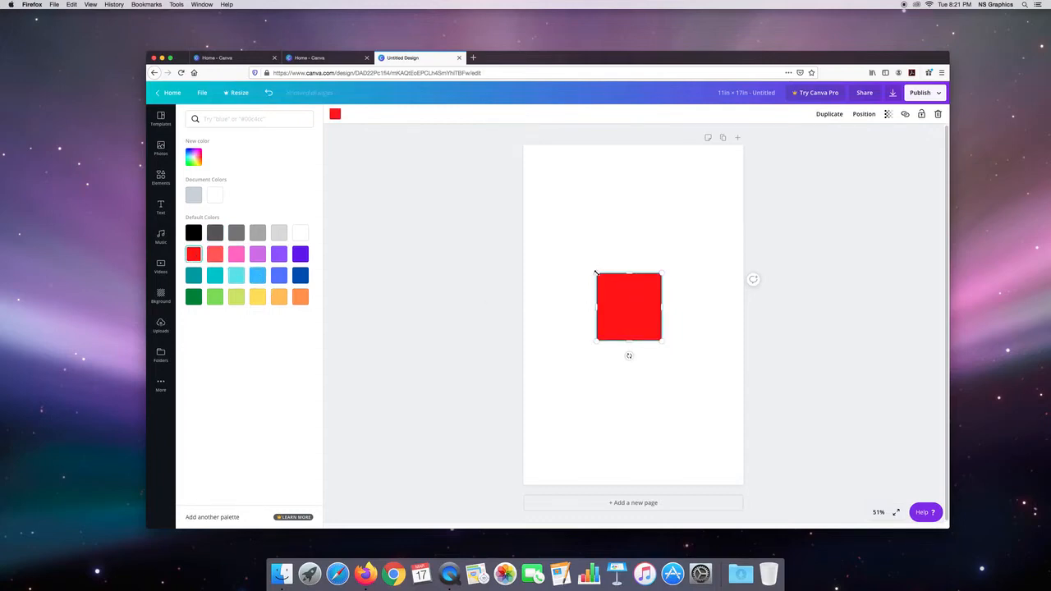
Step: Place the red square in the page's upper-left corner and enlarge it to about three quarters of the page width
{"action": "left_click_drag", "start_coordinate": [586, 264], "coordinate": [531, 205]}
{"action": "left_click_drag", "start_coordinate": [596, 289], "coordinate": [589, 225]}
{"action": "left_click_drag", "start_coordinate": [655, 281], "coordinate": [687, 315]}
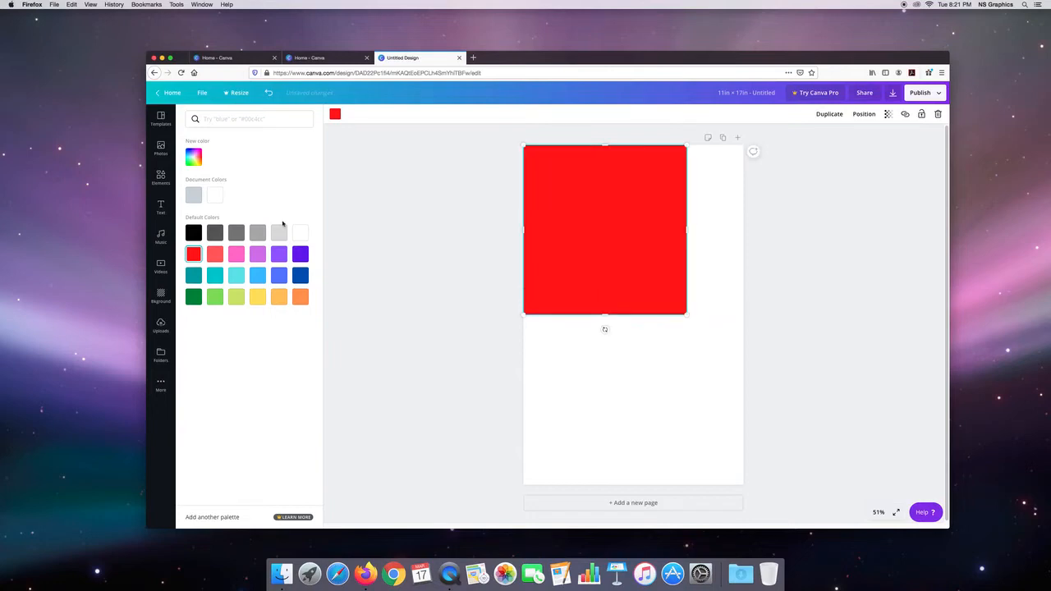
Step: Add a dark blue circle and place it against the page's right edge, overlapping the red square
{"action": "left_click", "coordinate": [161, 176]}
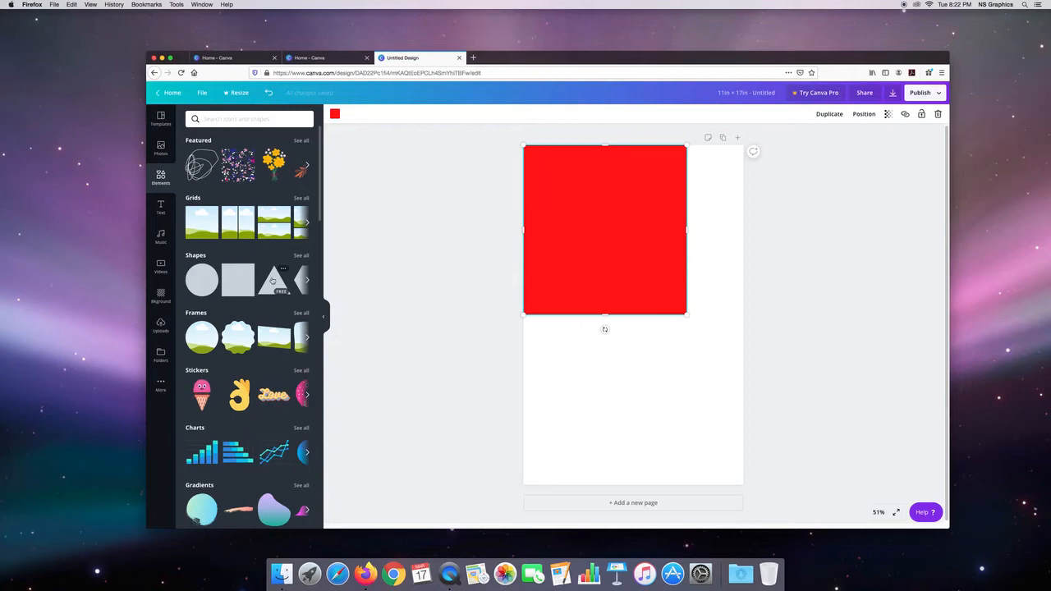
{"action": "left_click", "coordinate": [207, 282]}
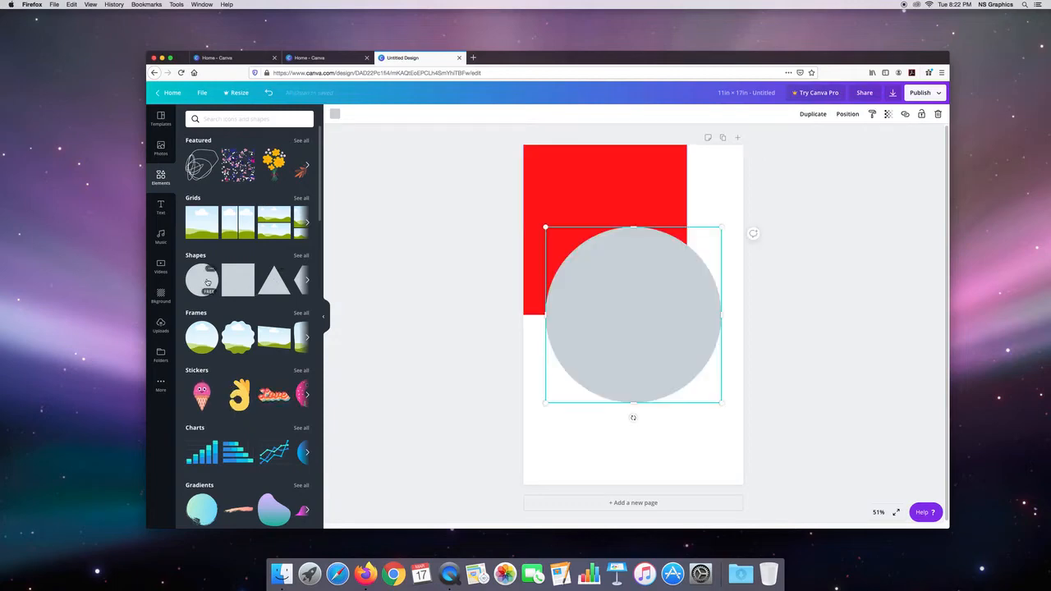
{"action": "left_click", "coordinate": [335, 115]}
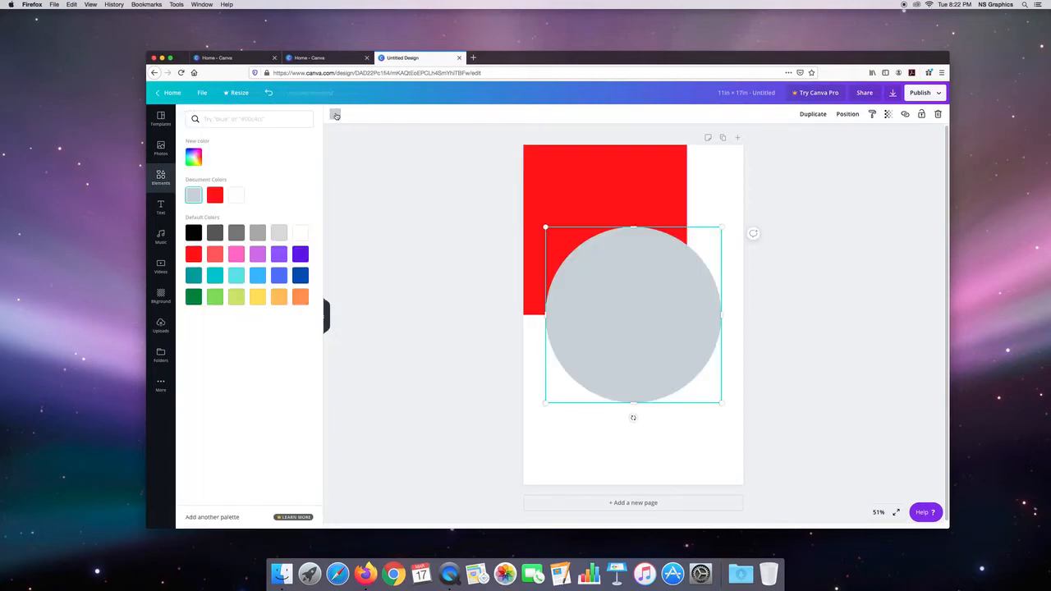
{"action": "left_click", "coordinate": [300, 276]}
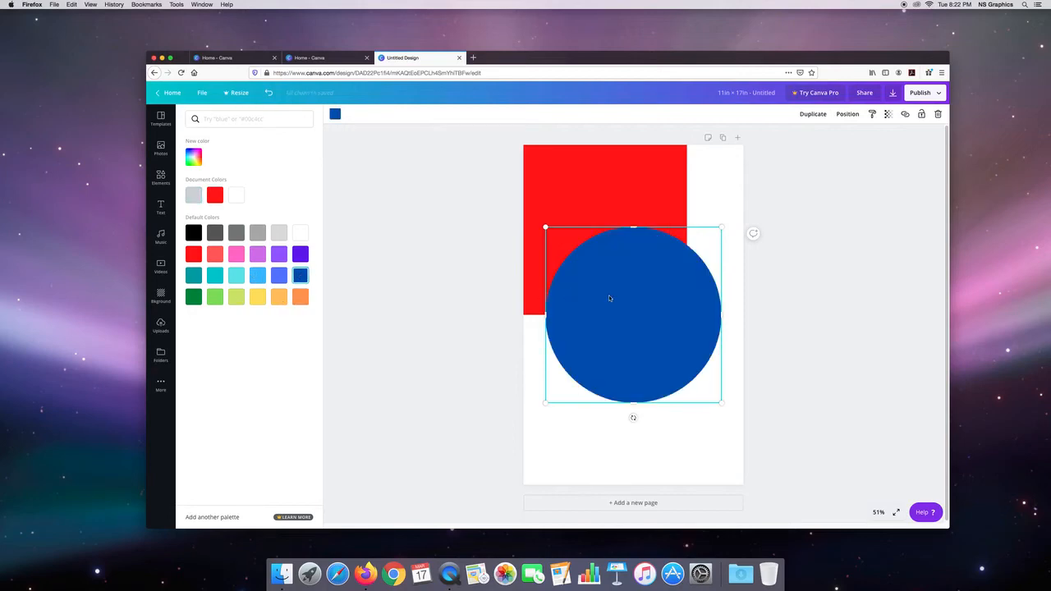
{"action": "left_click_drag", "start_coordinate": [609, 298], "coordinate": [628, 283]}
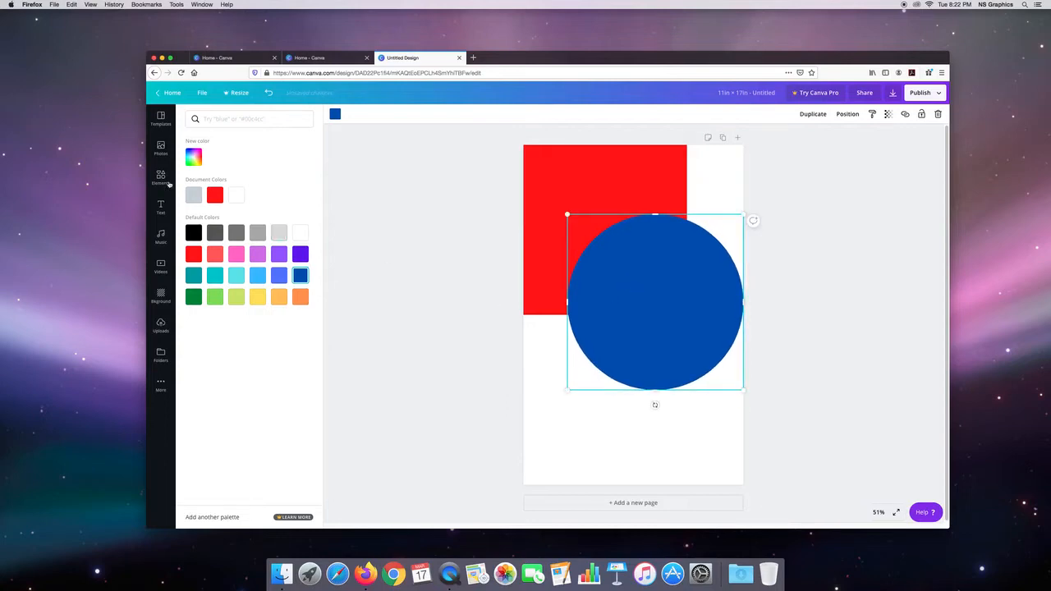
Step: Add a yellow triangle and place it in the page's lower-left corner, overlapping the blue circle
{"action": "left_click", "coordinate": [165, 180]}
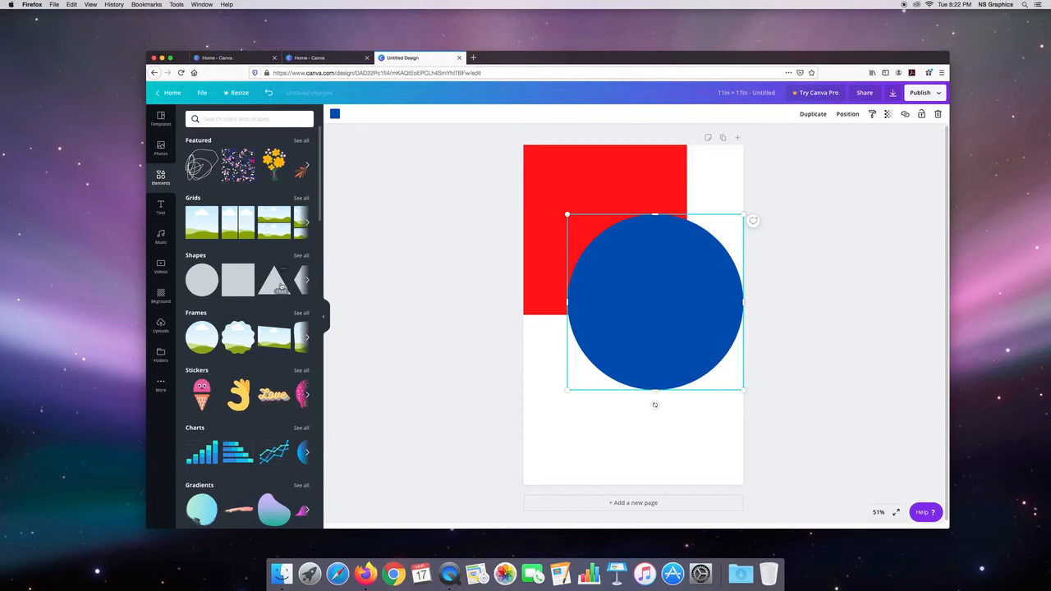
{"action": "left_click", "coordinate": [278, 283]}
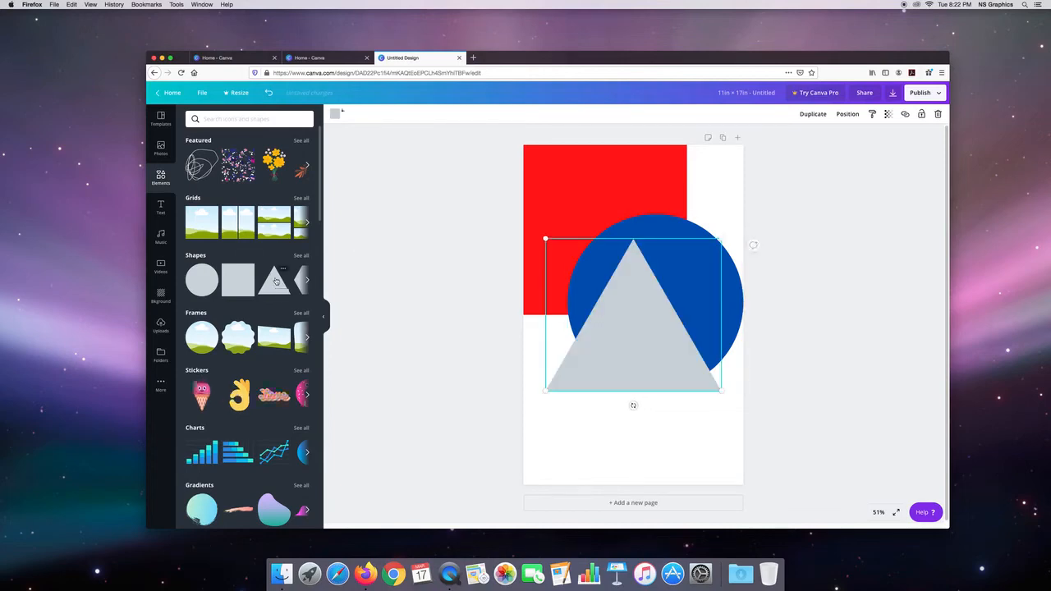
{"action": "left_click", "coordinate": [335, 114]}
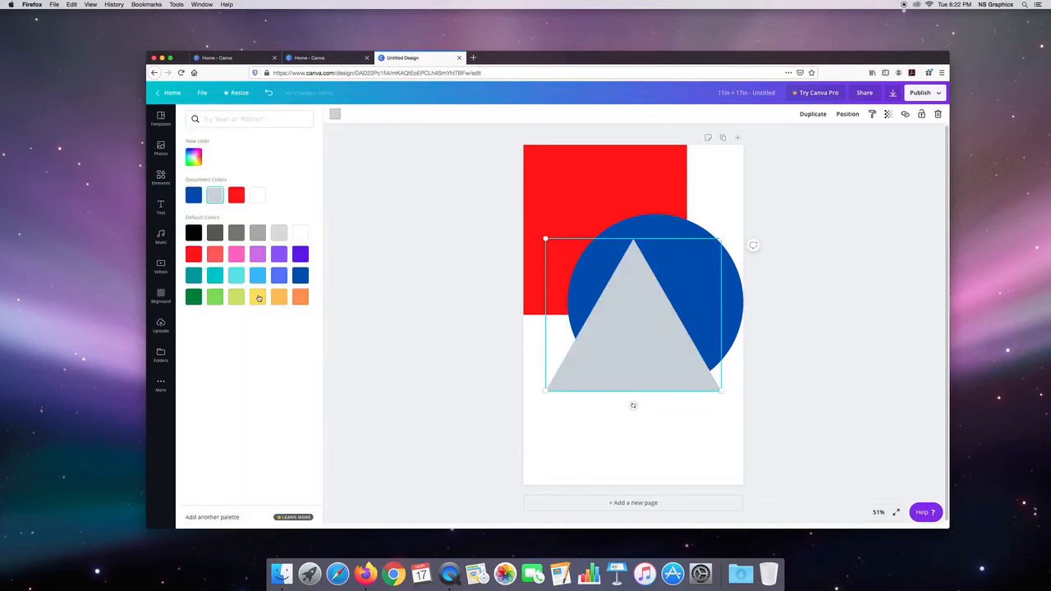
{"action": "left_click", "coordinate": [258, 297]}
{"action": "left_click_drag", "start_coordinate": [624, 331], "coordinate": [603, 424]}
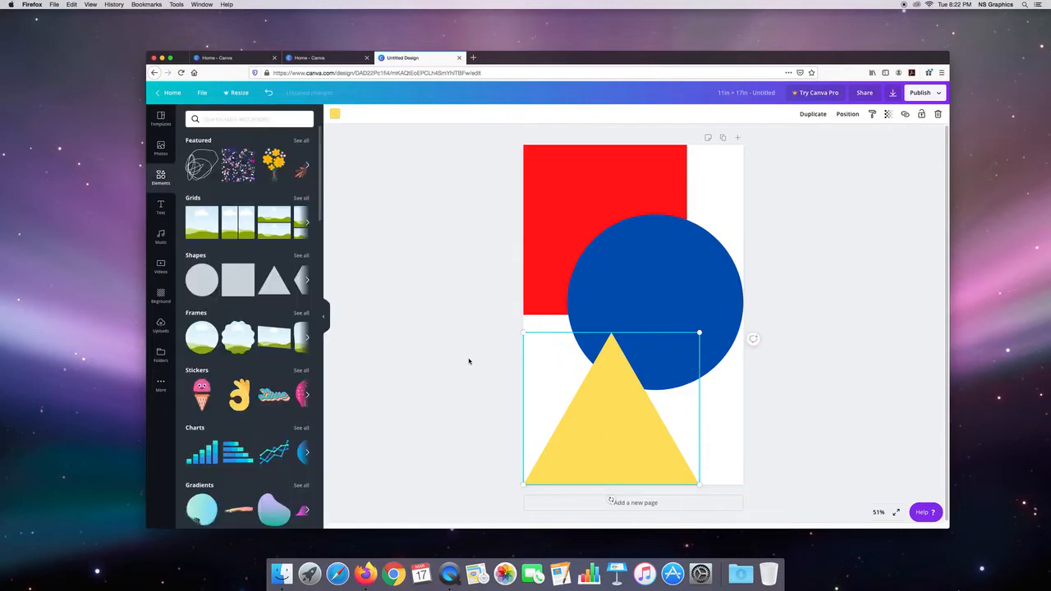
{"action": "left_click", "coordinate": [480, 280]}
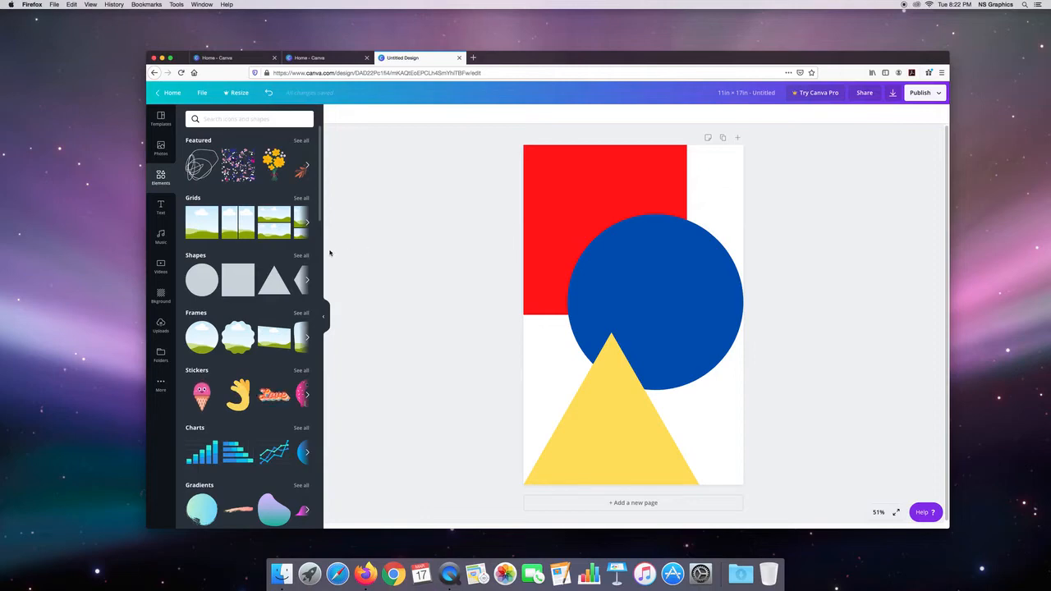
Step: Add a heading text box reading "North Springs High School Presents" to the poster
{"action": "left_click", "coordinate": [161, 207]}
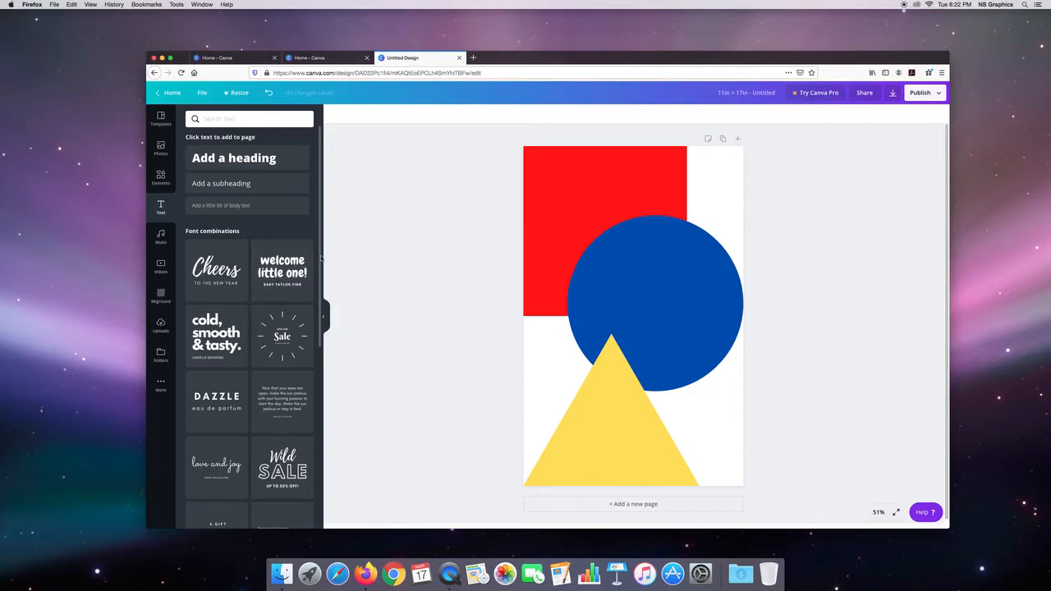
{"action": "scroll", "coordinate": [318, 306], "scroll_direction": "down", "scroll_amount": 2}
{"action": "scroll", "coordinate": [319, 310], "scroll_direction": "down", "scroll_amount": 4}
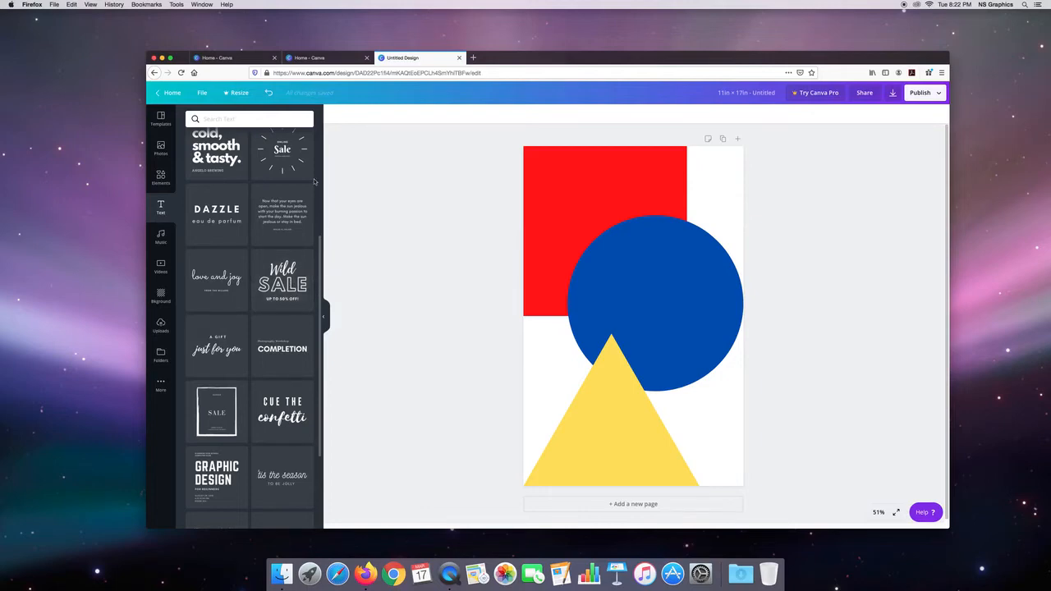
{"action": "scroll", "coordinate": [314, 177], "scroll_direction": "up", "scroll_amount": 3}
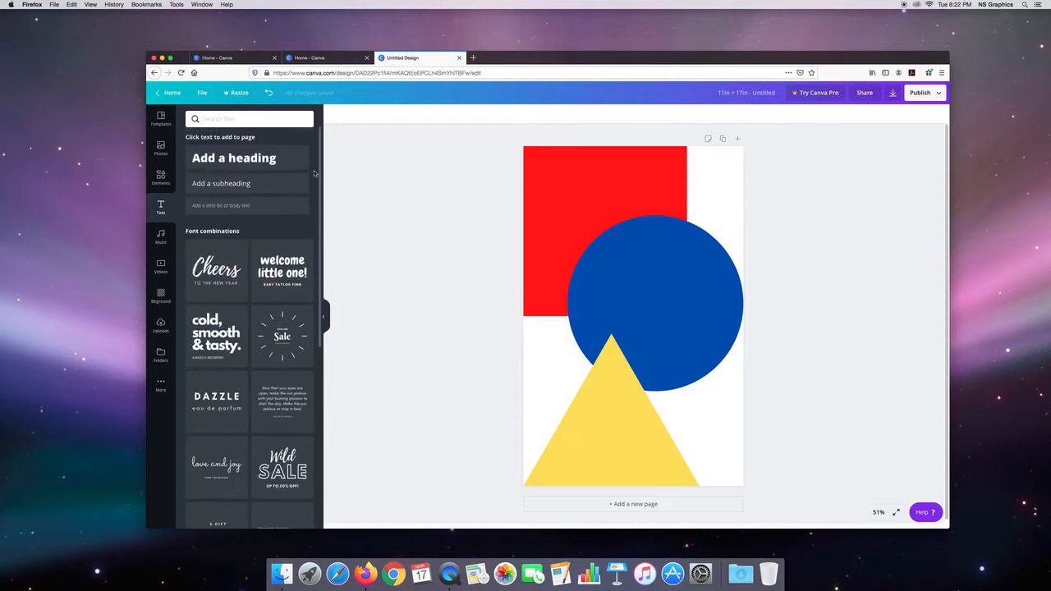
{"action": "left_click", "coordinate": [251, 160]}
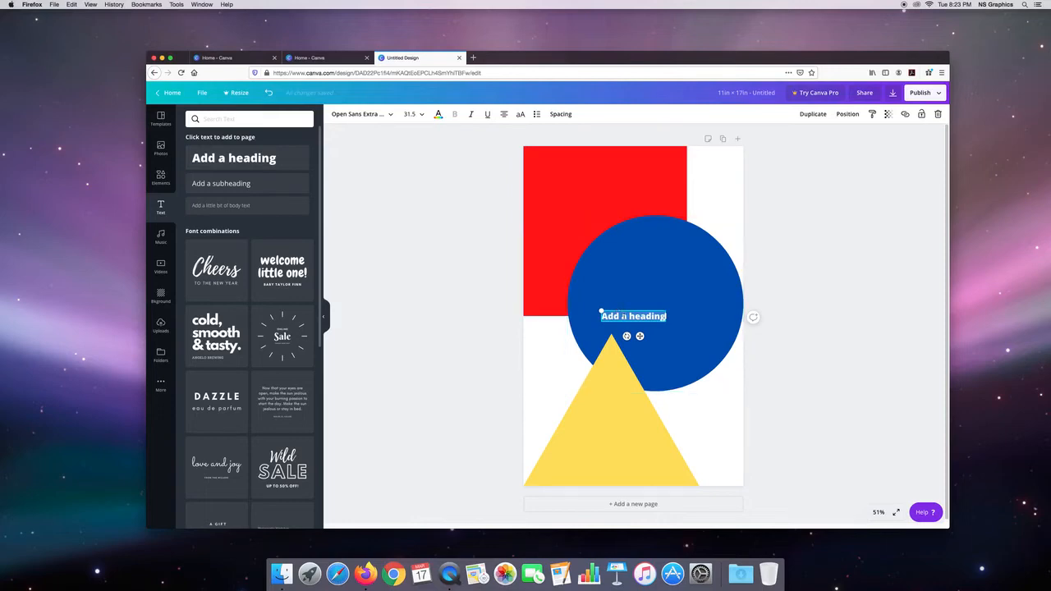
{"action": "type", "text": "North"}
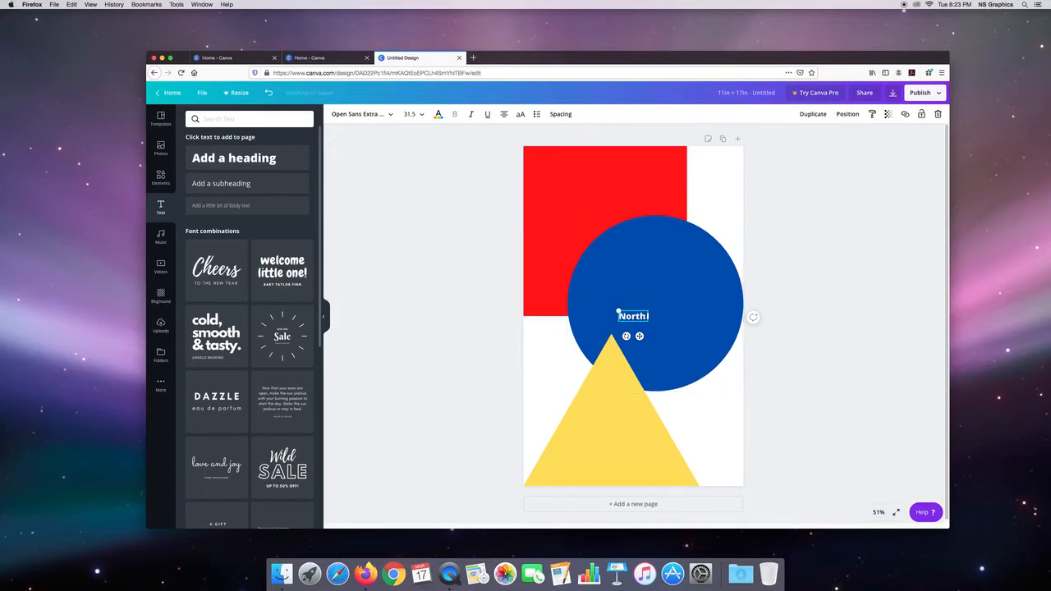
{"action": "type", "text": " Springs"}
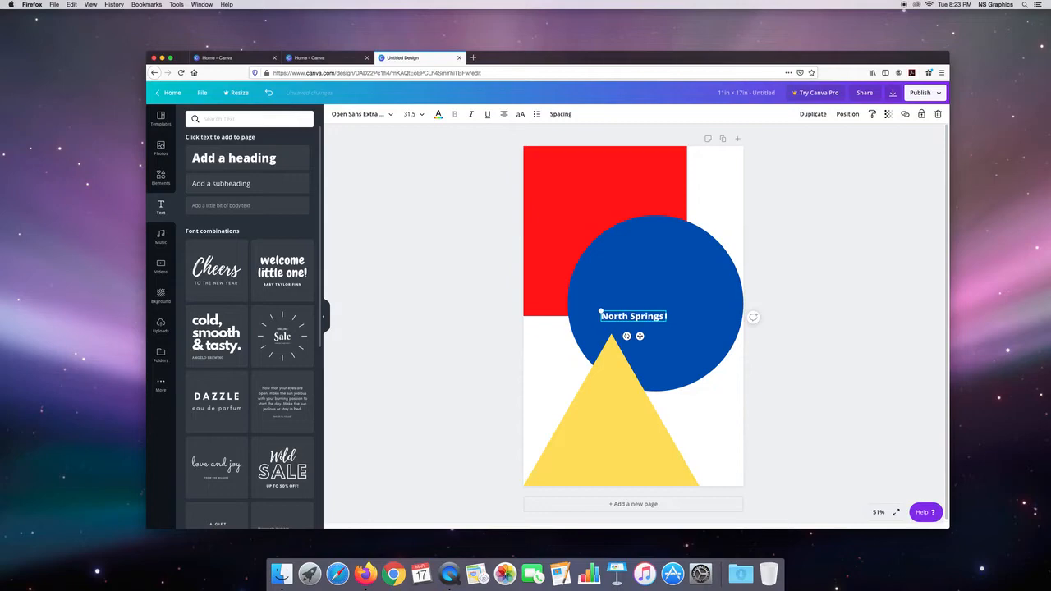
{"action": "type", "text": " High School"}
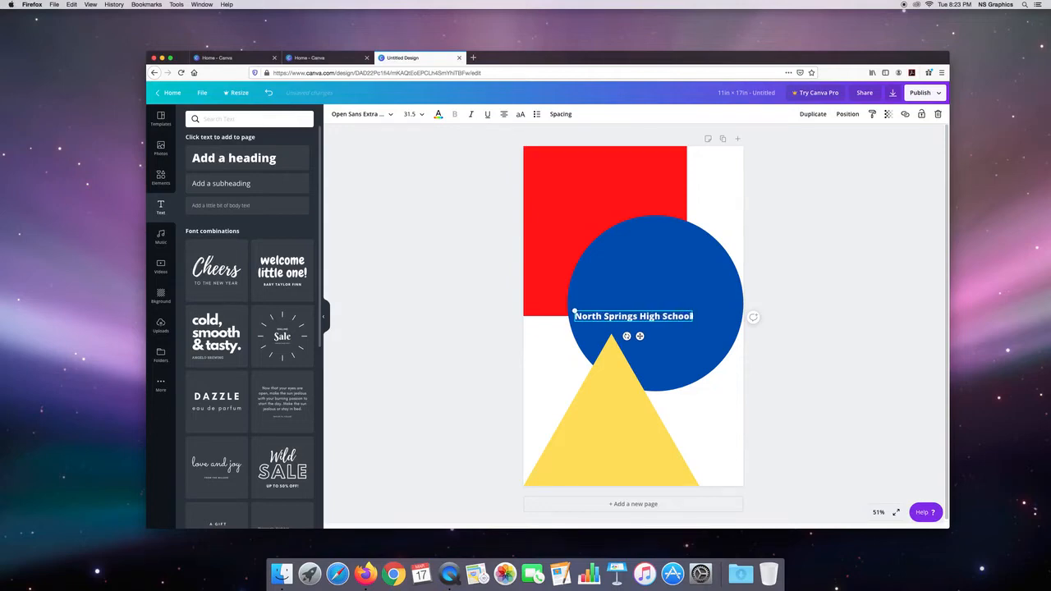
{"action": "type", "text": " Pr"}
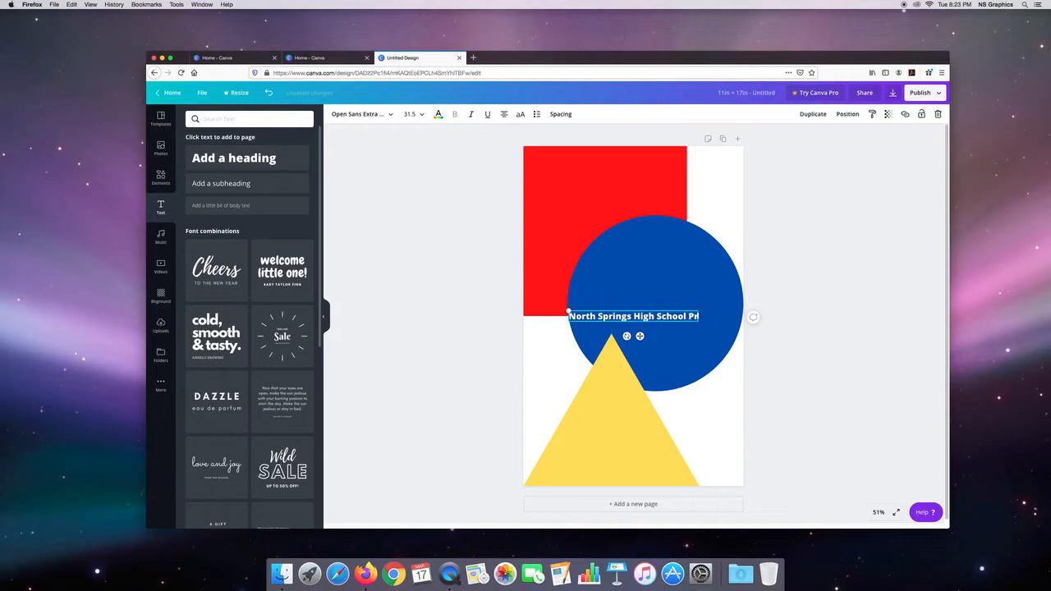
{"action": "type", "text": "esents"}
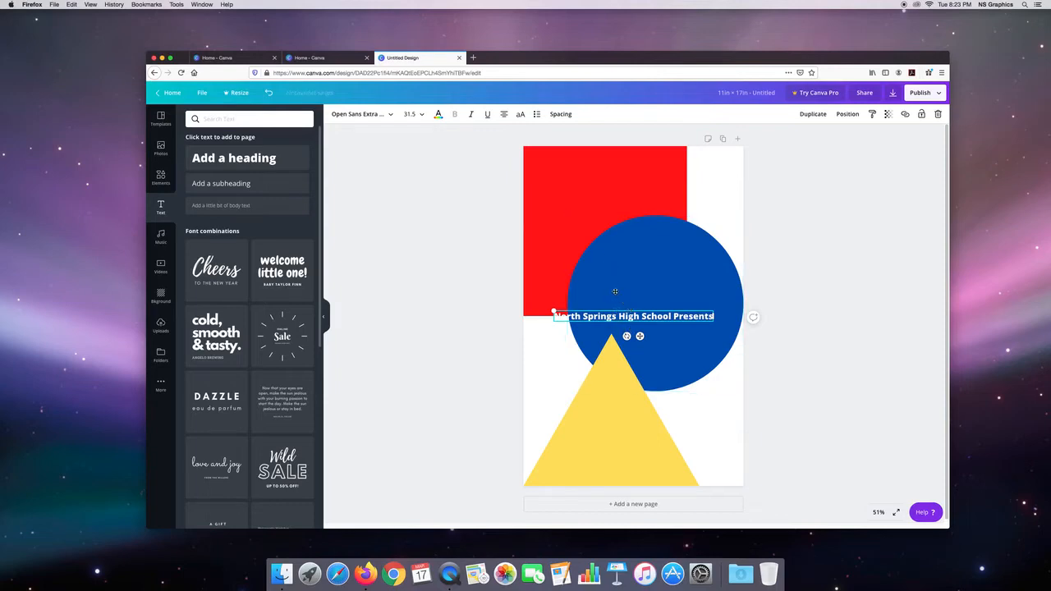
Step: Move the heading to the top of the red square and align its text to the left
{"action": "left_click_drag", "start_coordinate": [615, 292], "coordinate": [598, 235]}
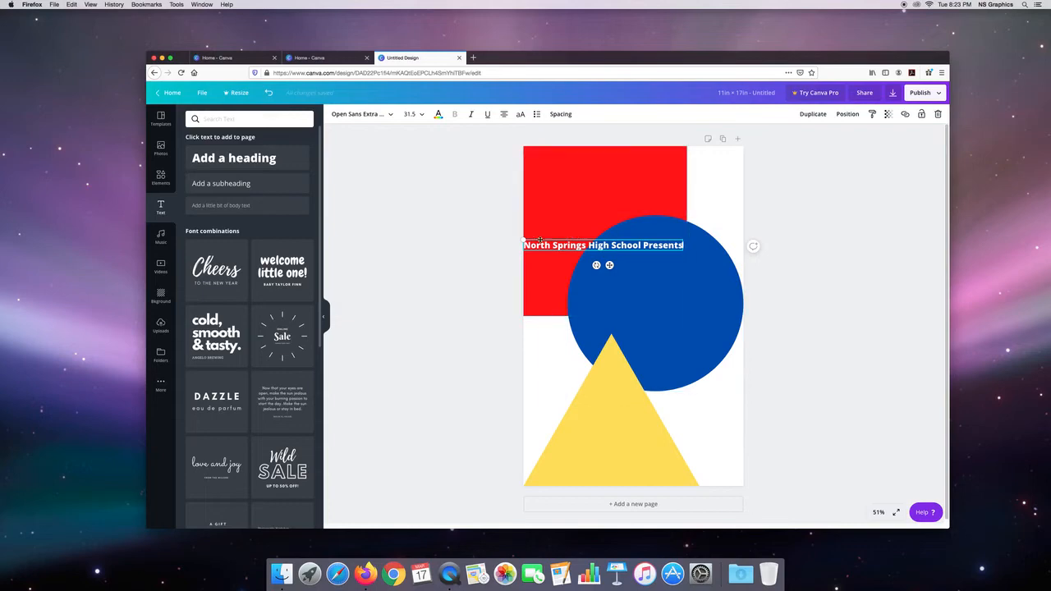
{"action": "left_click_drag", "start_coordinate": [550, 238], "coordinate": [553, 157]}
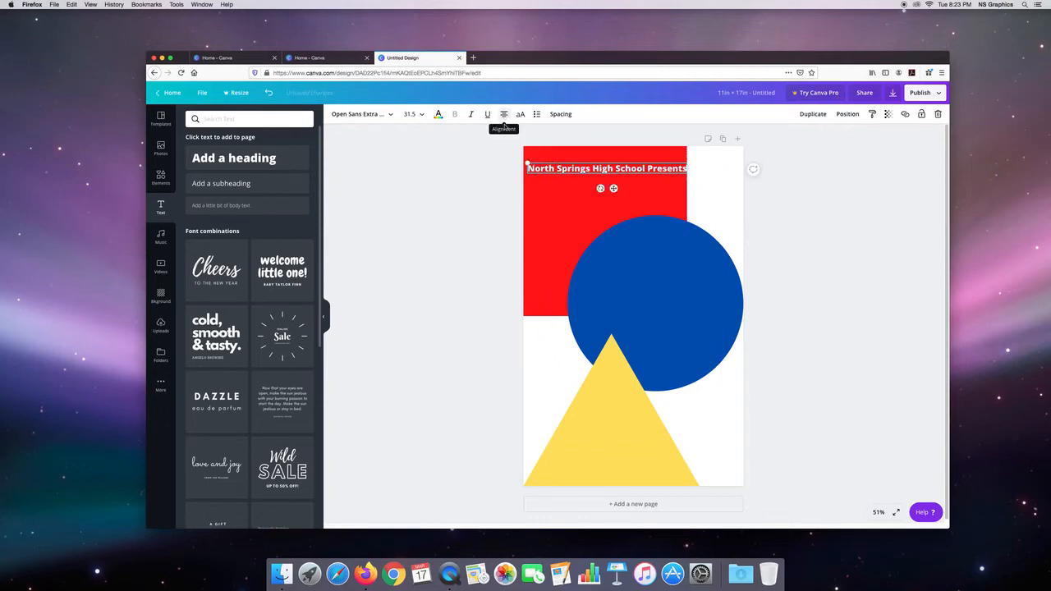
{"action": "left_click", "coordinate": [504, 116]}
{"action": "left_click", "coordinate": [504, 115]}
{"action": "left_click", "coordinate": [504, 117]}
{"action": "left_click", "coordinate": [505, 119]}
{"action": "left_click", "coordinate": [504, 116]}
{"action": "left_click", "coordinate": [504, 117]}
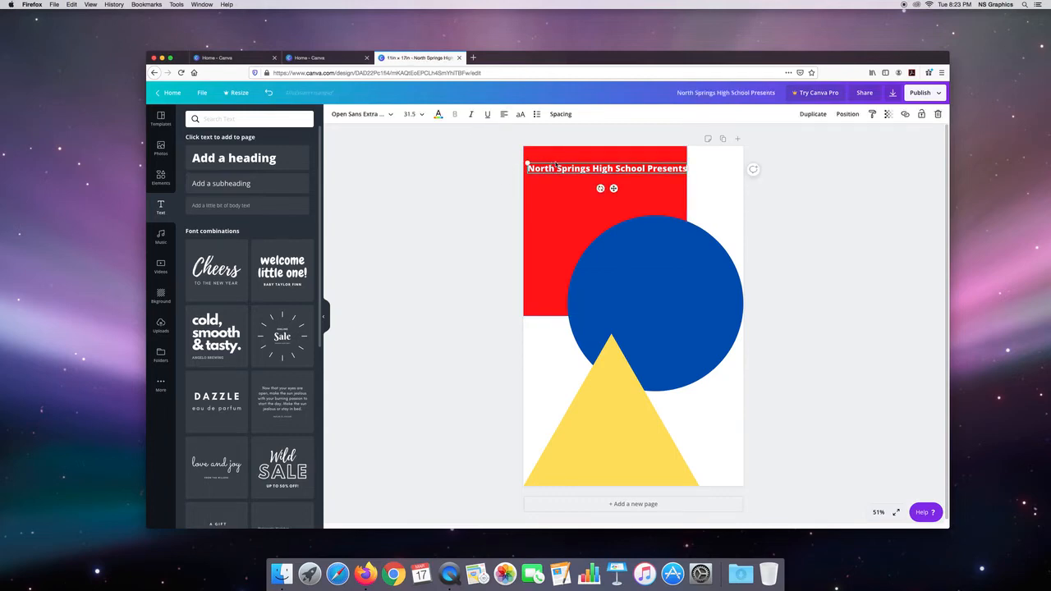
{"action": "left_click_drag", "start_coordinate": [571, 170], "coordinate": [563, 161]}
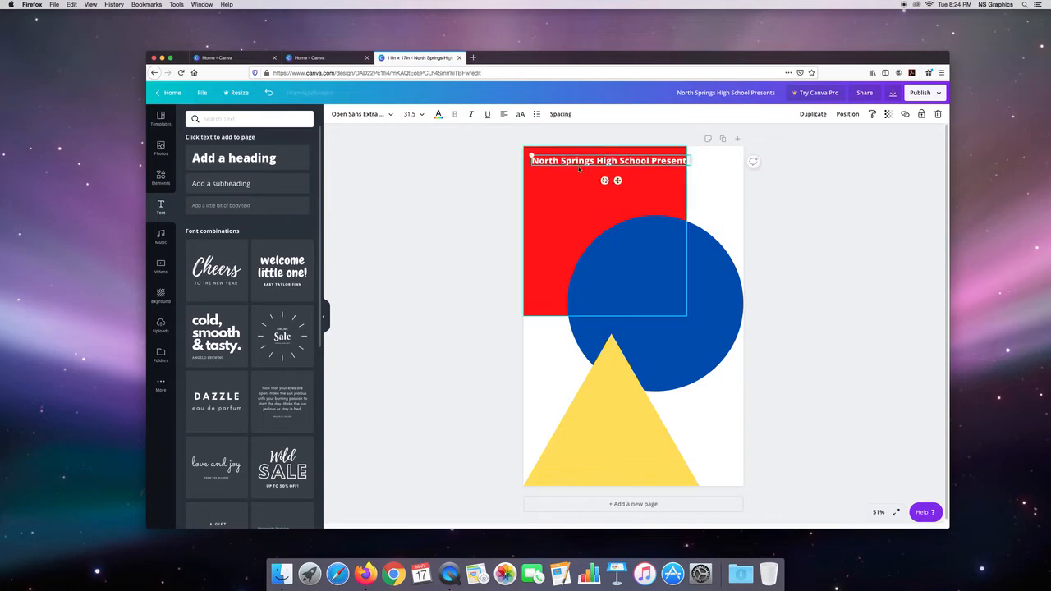
Step: Try font size 32 on the whole heading
{"action": "double_click", "coordinate": [648, 161]}
{"action": "key", "text": "super+a"}
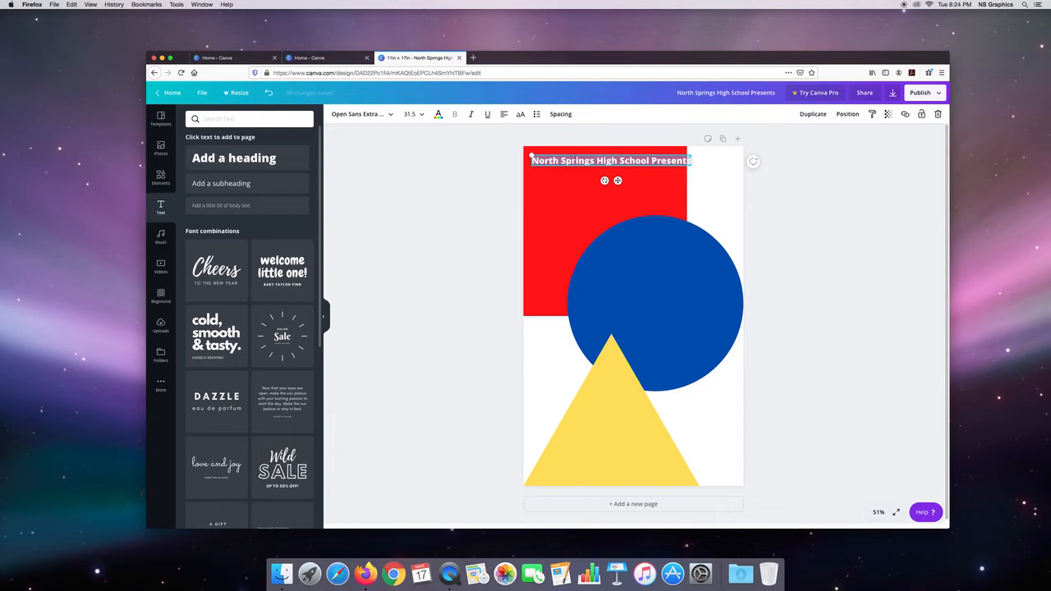
{"action": "left_click", "coordinate": [422, 115]}
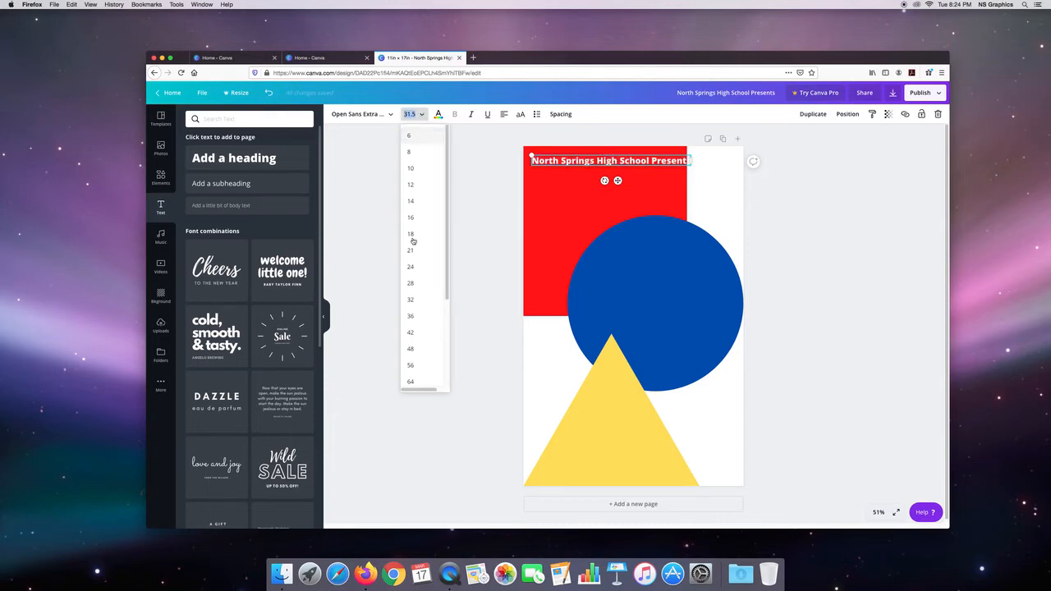
{"action": "left_click", "coordinate": [422, 300]}
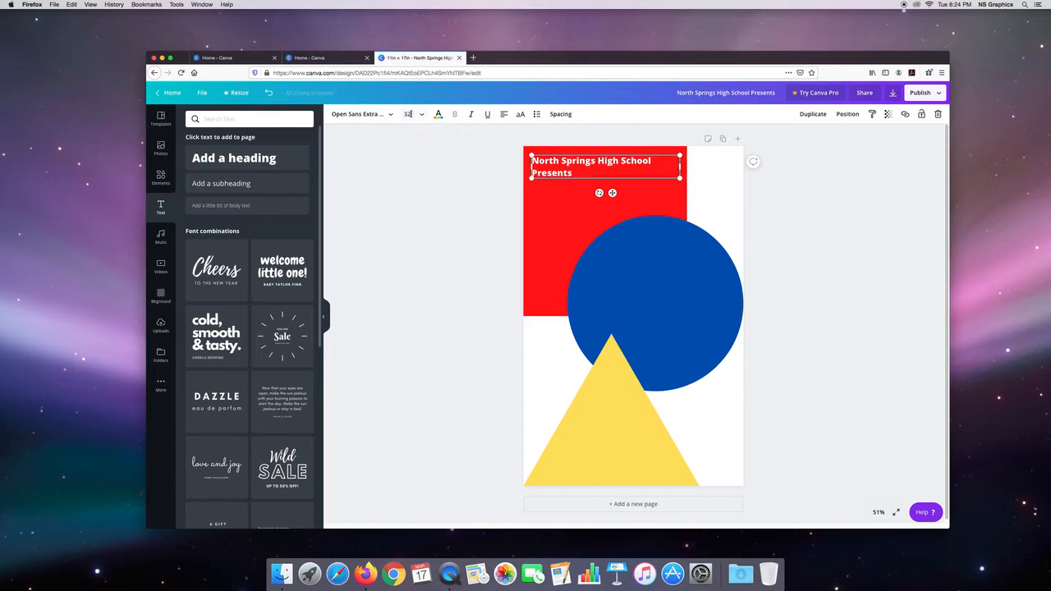
Step: Set the heading's font size to 28 and widen its text box so the text fits on one line
{"action": "left_click", "coordinate": [406, 114]}
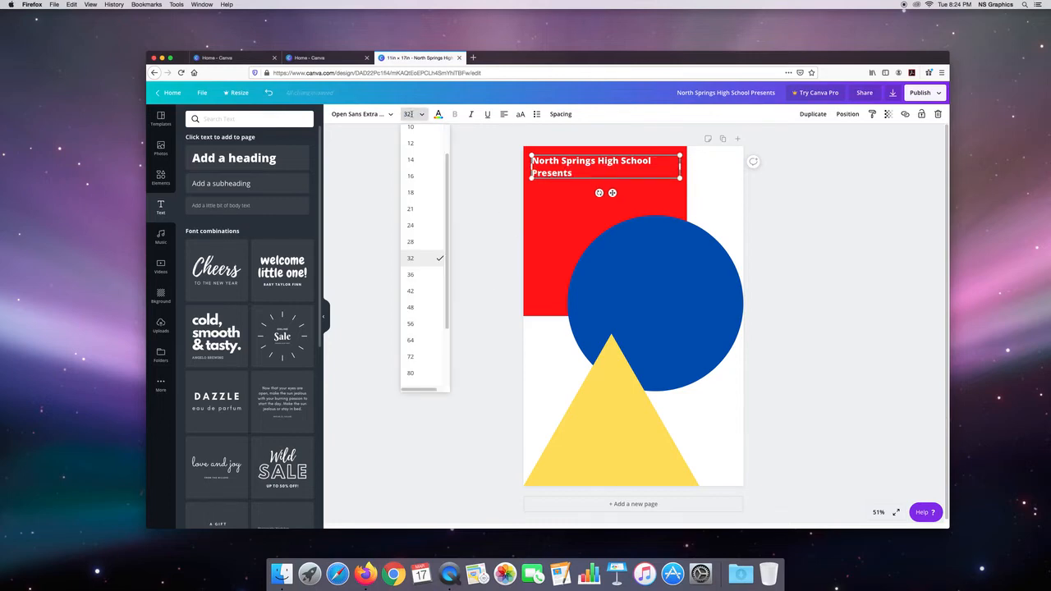
{"action": "type", "text": "2"}
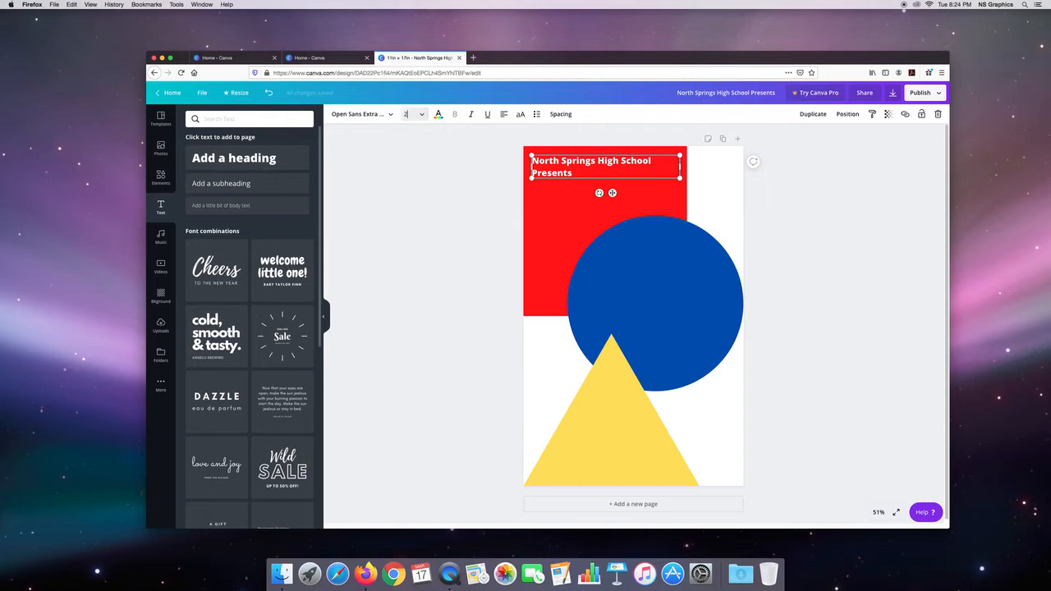
{"action": "key", "text": "Return"}
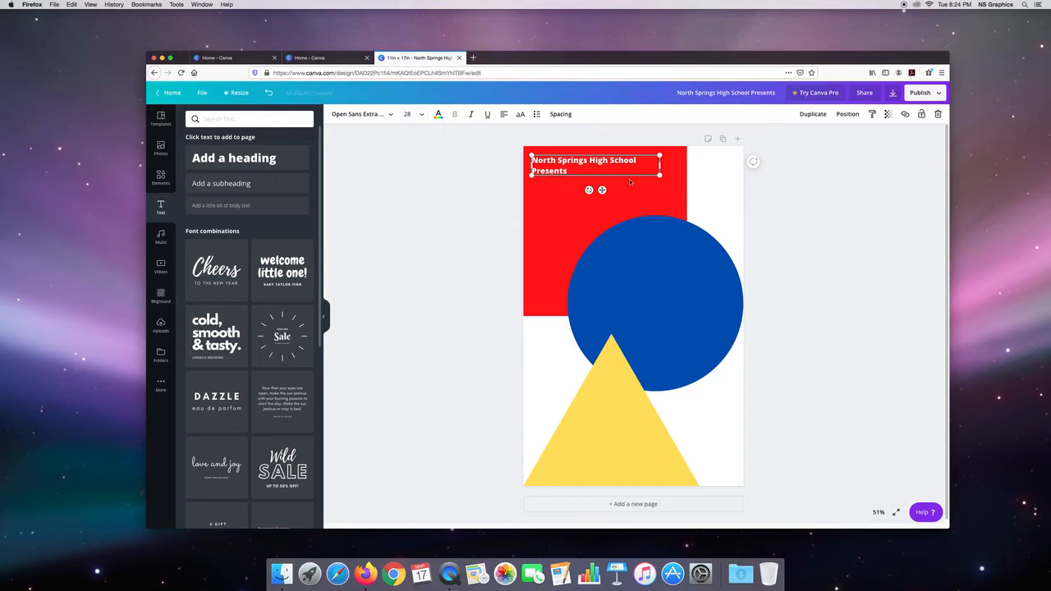
{"action": "left_click_drag", "start_coordinate": [660, 165], "coordinate": [678, 167]}
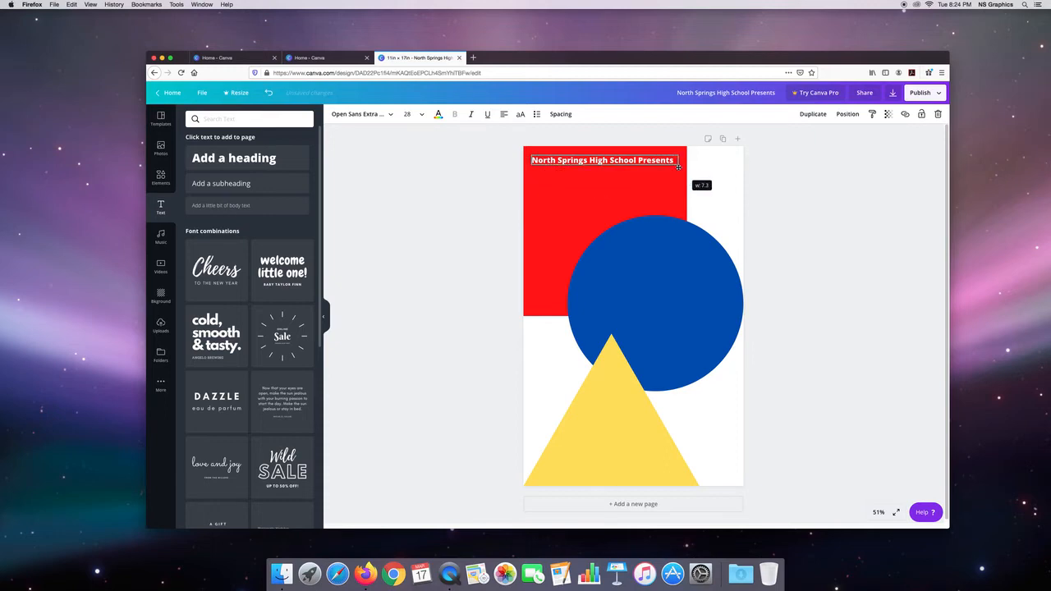
{"action": "left_click", "coordinate": [501, 184]}
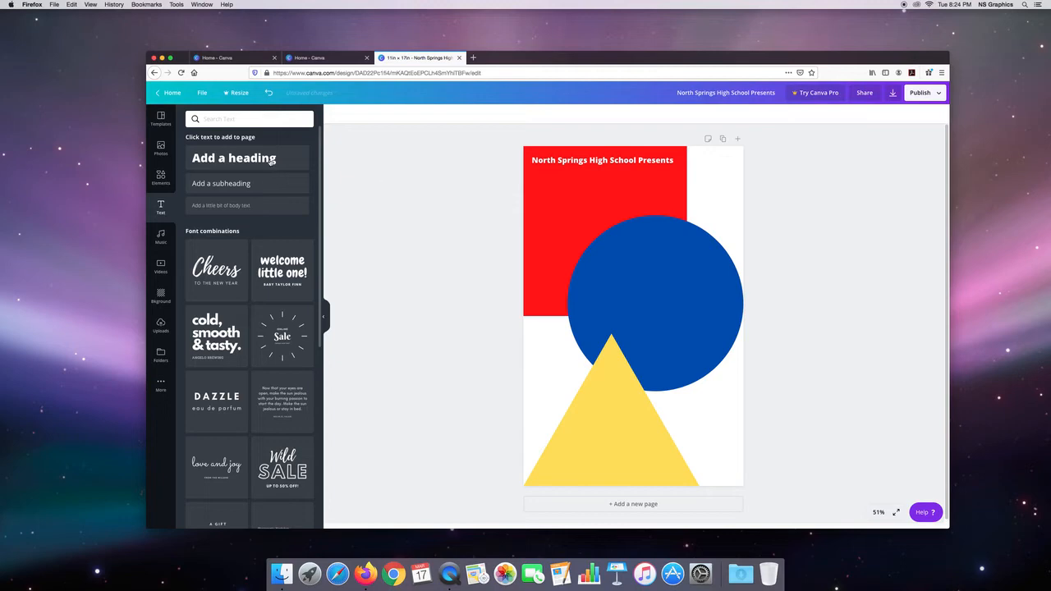
Step: Change the heading's font to Adumu Regular
{"action": "left_click", "coordinate": [572, 162]}
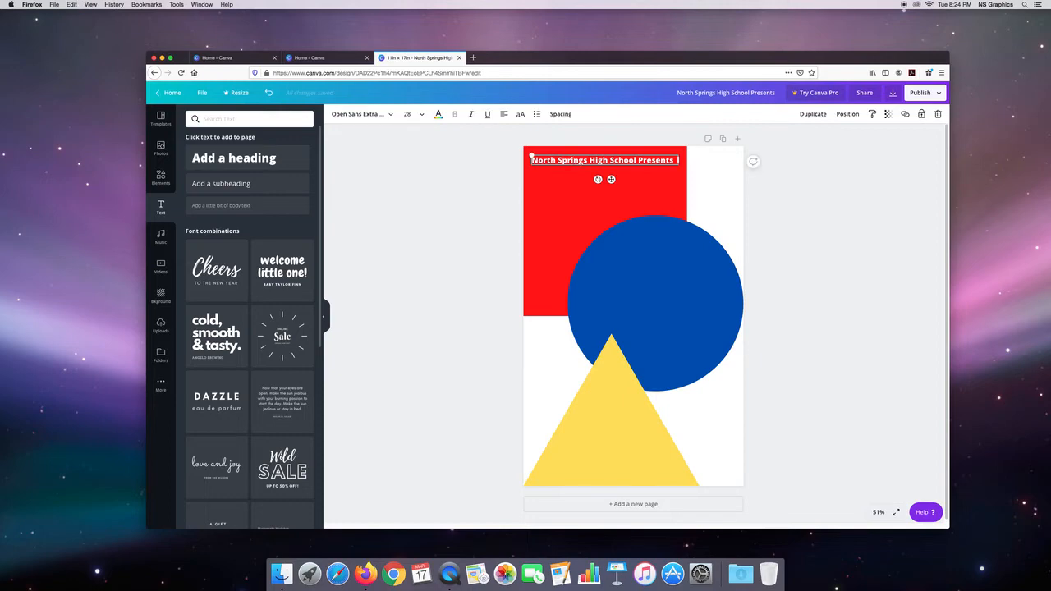
{"action": "double_click", "coordinate": [582, 162]}
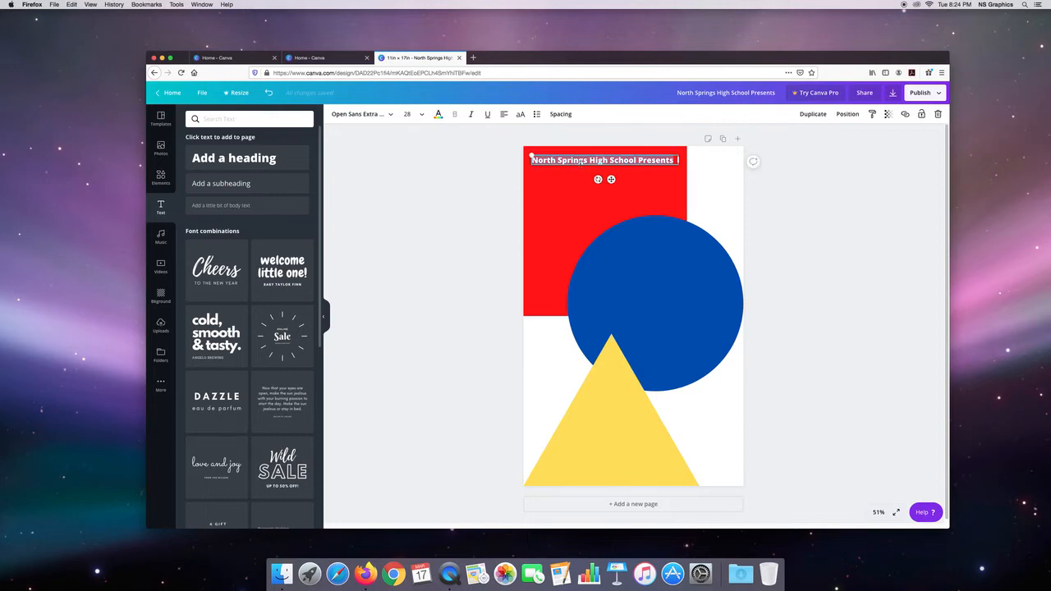
{"action": "left_click", "coordinate": [391, 115]}
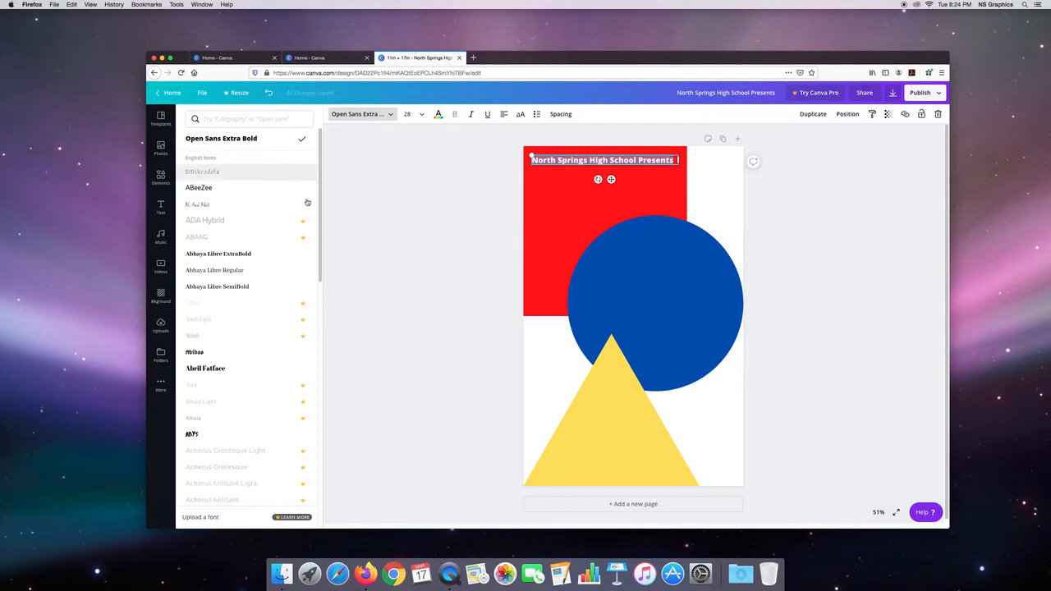
{"action": "left_click_drag", "start_coordinate": [319, 199], "coordinate": [315, 292]}
{"action": "scroll", "coordinate": [315, 292], "scroll_direction": "up", "scroll_amount": 1}
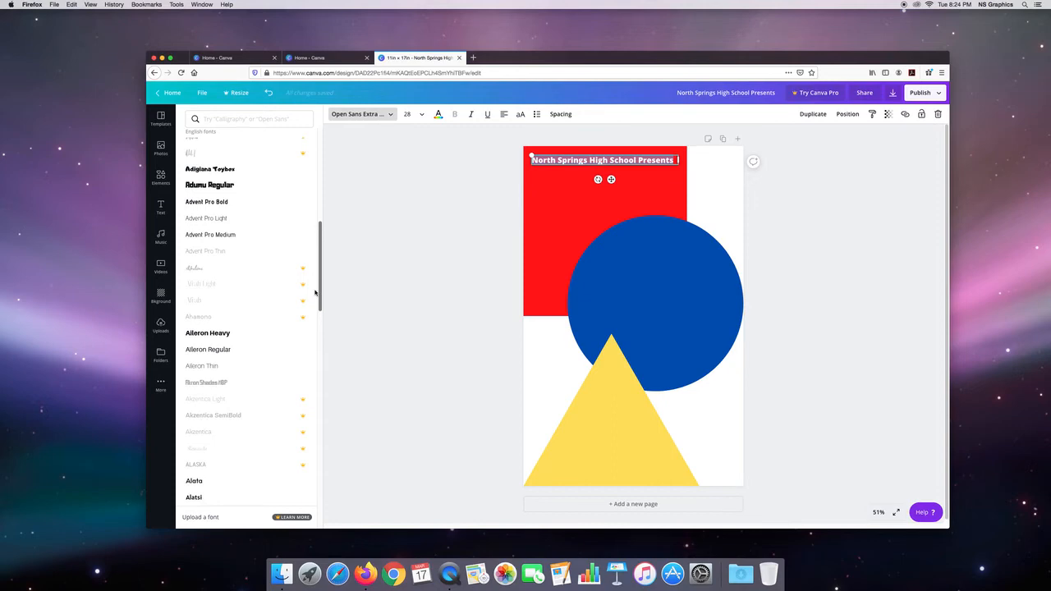
{"action": "left_click", "coordinate": [224, 187]}
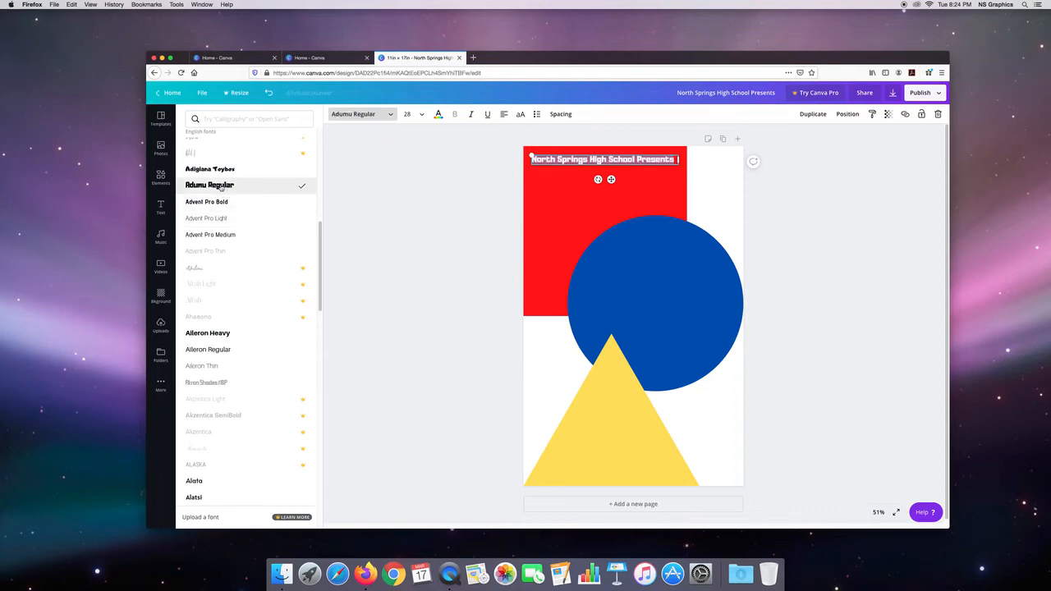
{"action": "left_click", "coordinate": [415, 214]}
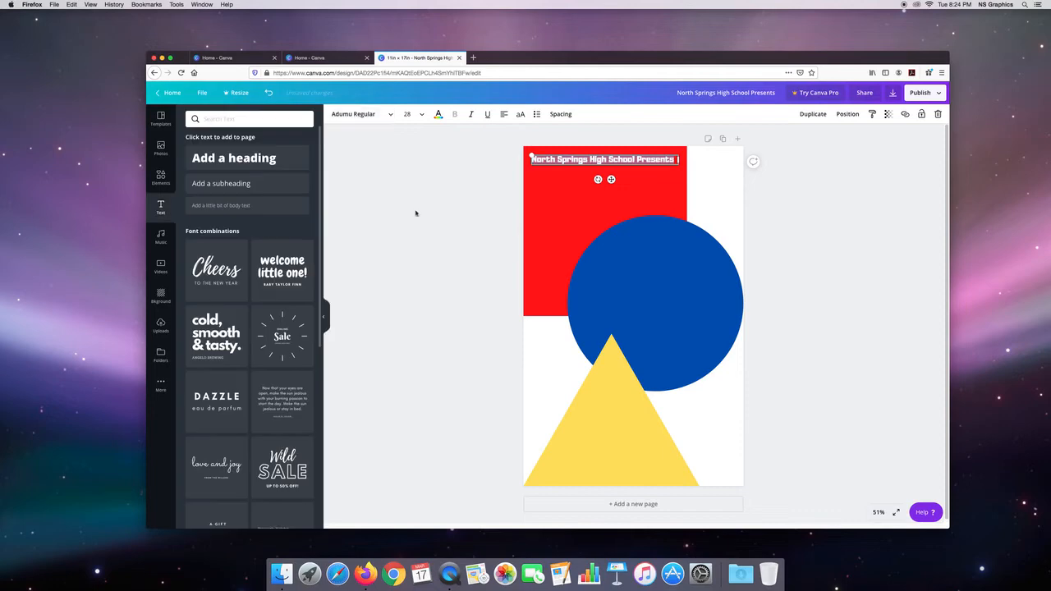
{"action": "left_click", "coordinate": [438, 215]}
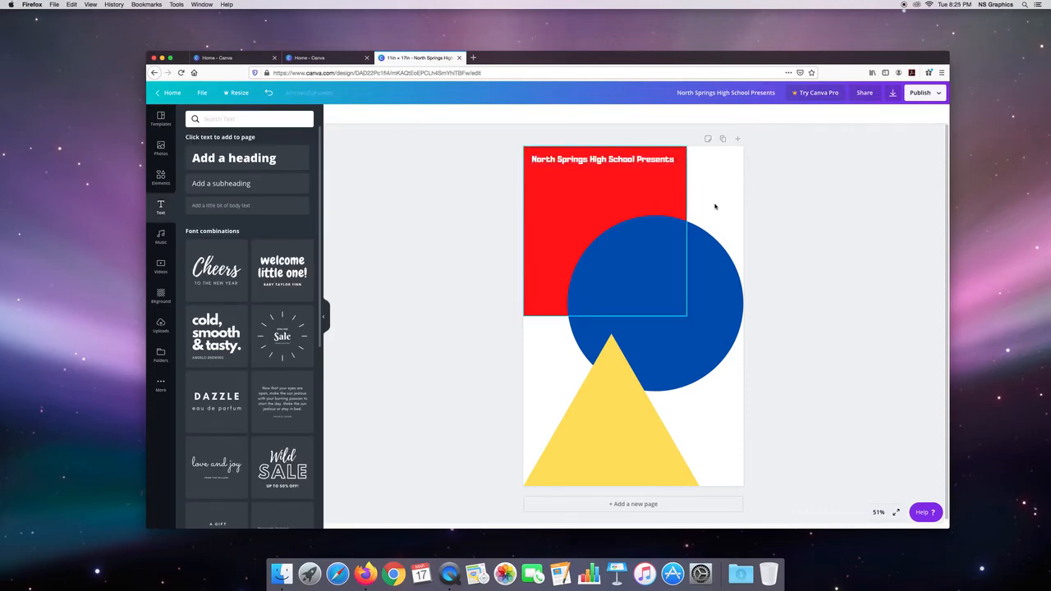
Step: Duplicate the heading and place the copy directly below the original, aligned with its left edge
{"action": "double_click", "coordinate": [559, 161]}
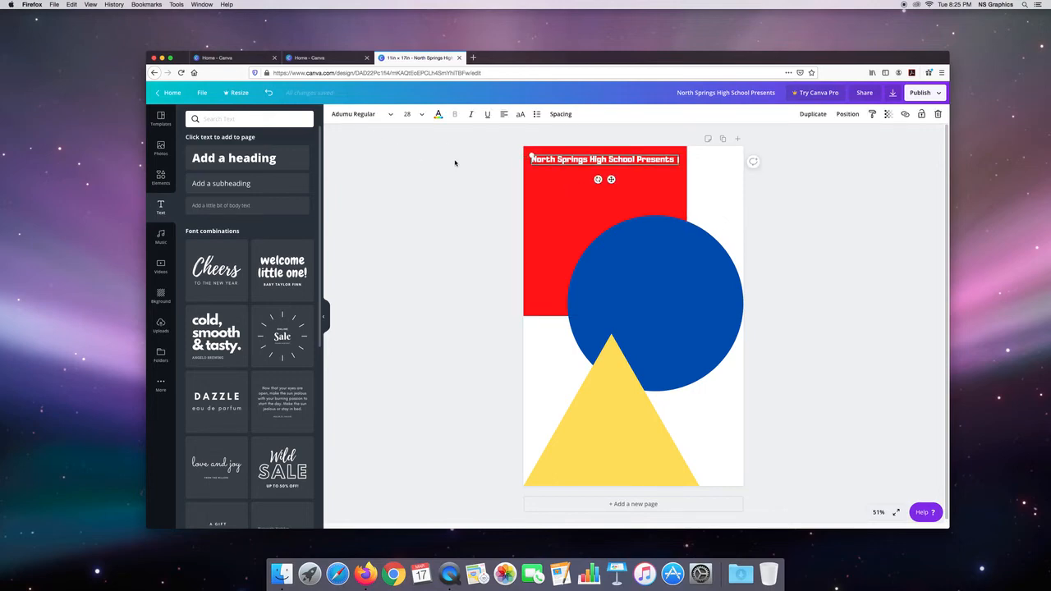
{"action": "key", "text": "Escape"}
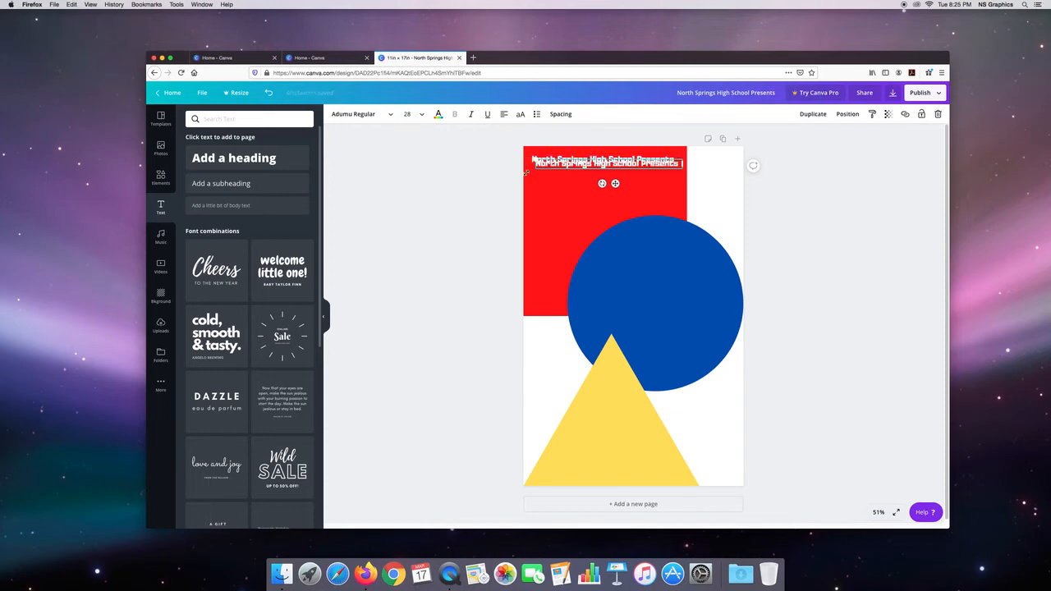
{"action": "mouse_move", "coordinate": [555, 163]}
{"action": "left_mouse_down"}
{"action": "mouse_move", "coordinate": [554, 200]}
{"action": "mouse_move", "coordinate": [551, 175]}
{"action": "left_mouse_up"}
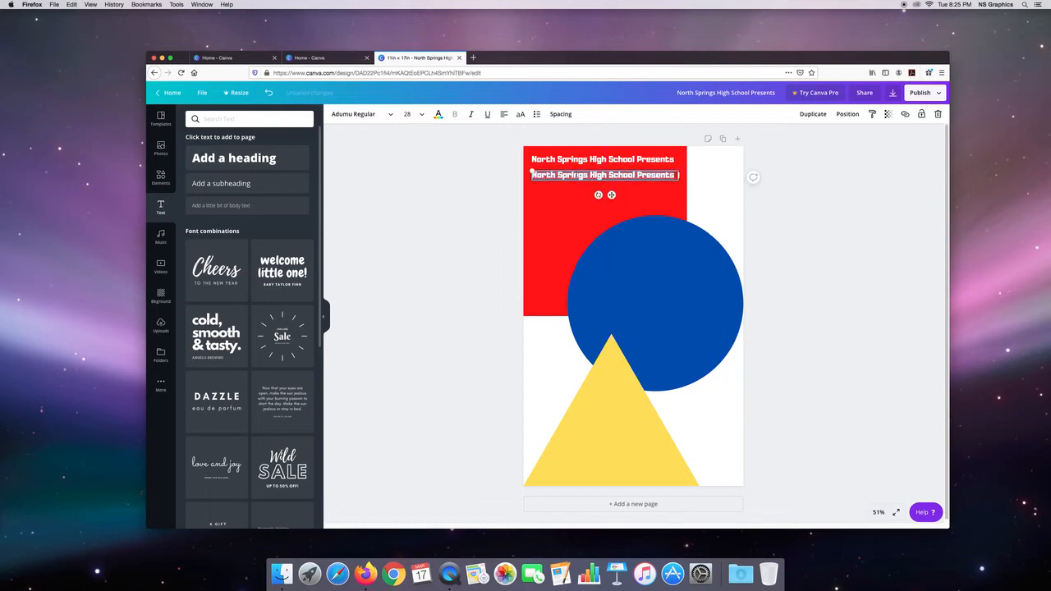
Step: Replace the copied heading's text with "AP", "Student" and "Art Show" on three lines, and select all of it
{"action": "key", "text": "BackSpace"}
{"action": "type", "text": "HP"}
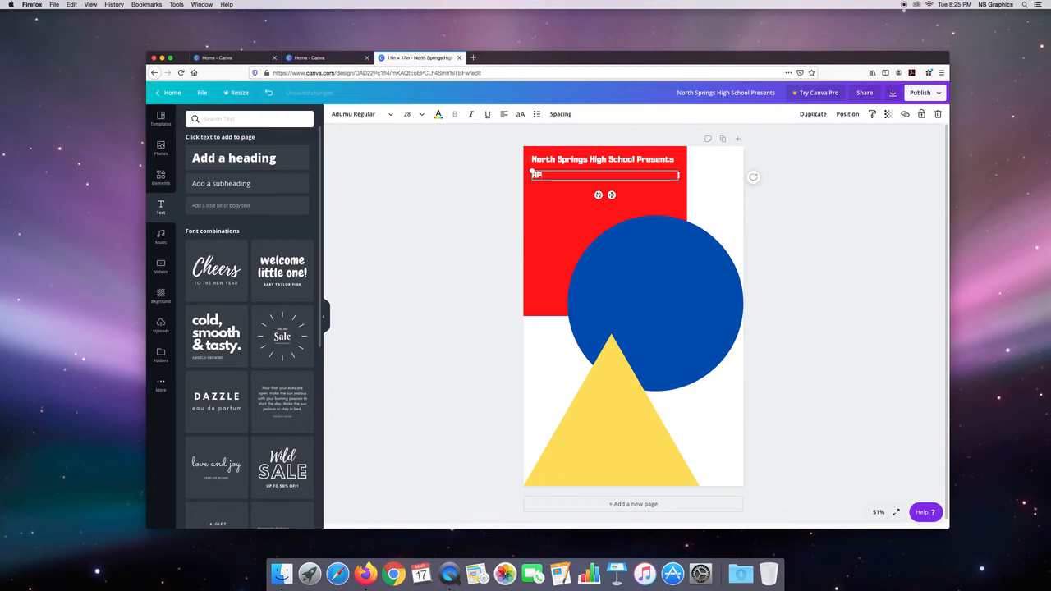
{"action": "key", "text": "Return"}
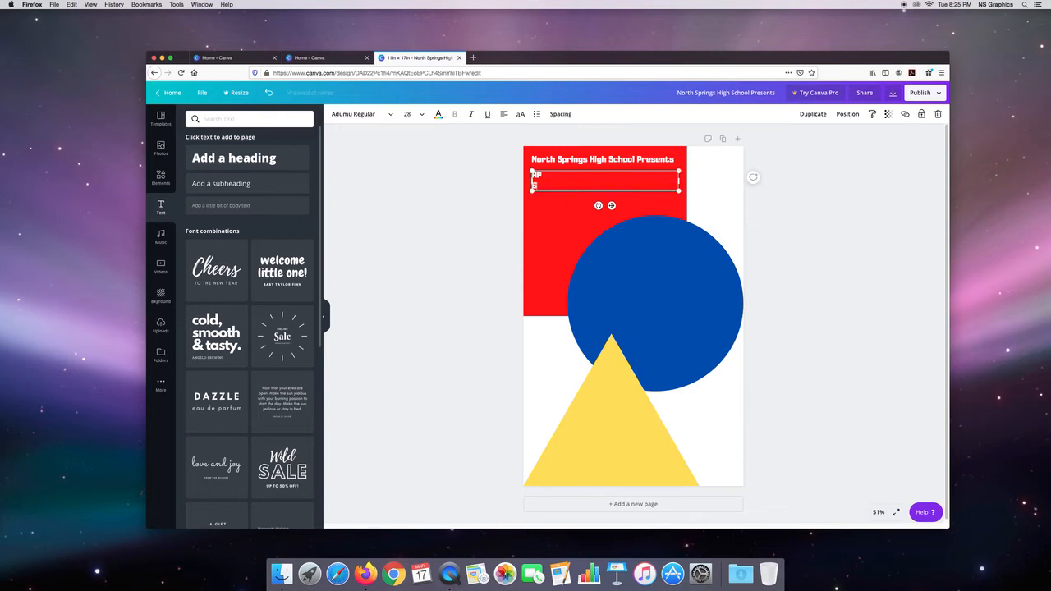
{"action": "type", "text": "Student"}
{"action": "key", "text": "Return"}
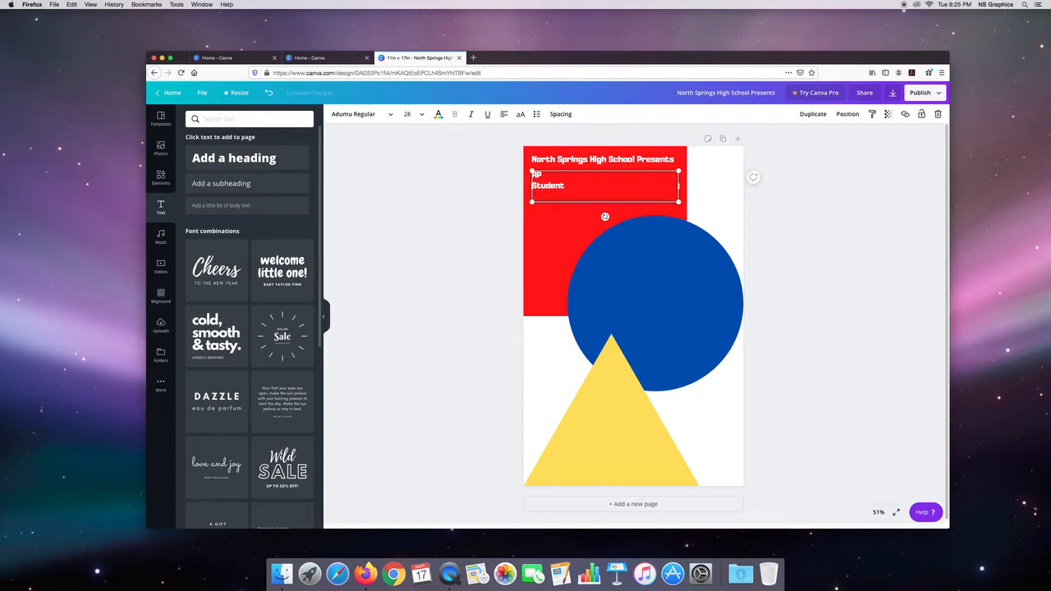
{"action": "type", "text": "R"}
{"action": "type", "text": "rt Show"}
{"action": "key", "text": "ctrl+a"}
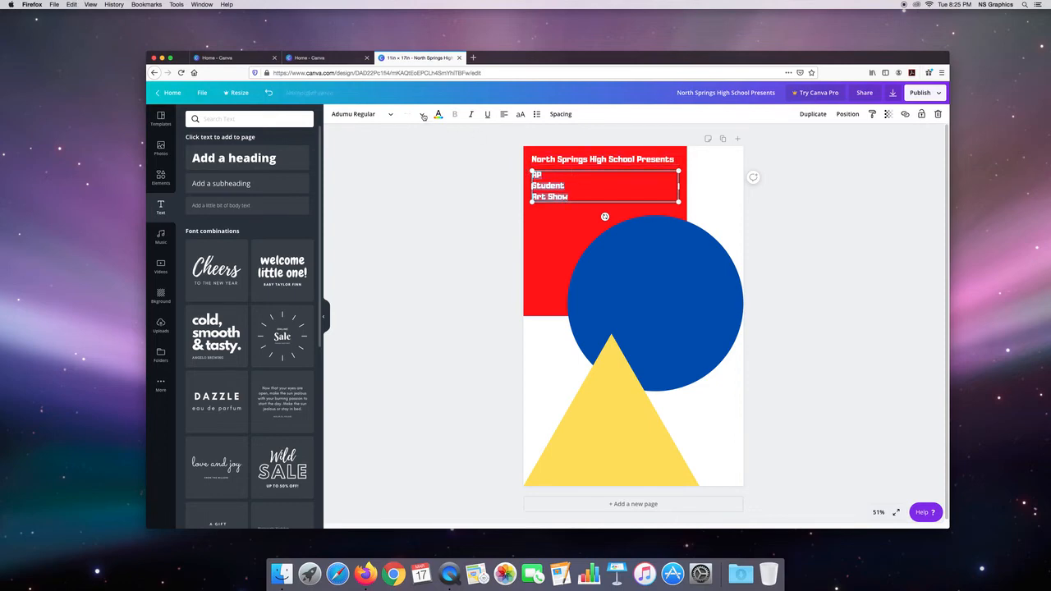
Step: Set the font size of the "AP Student Art Show" title to 120
{"action": "left_click", "coordinate": [422, 116]}
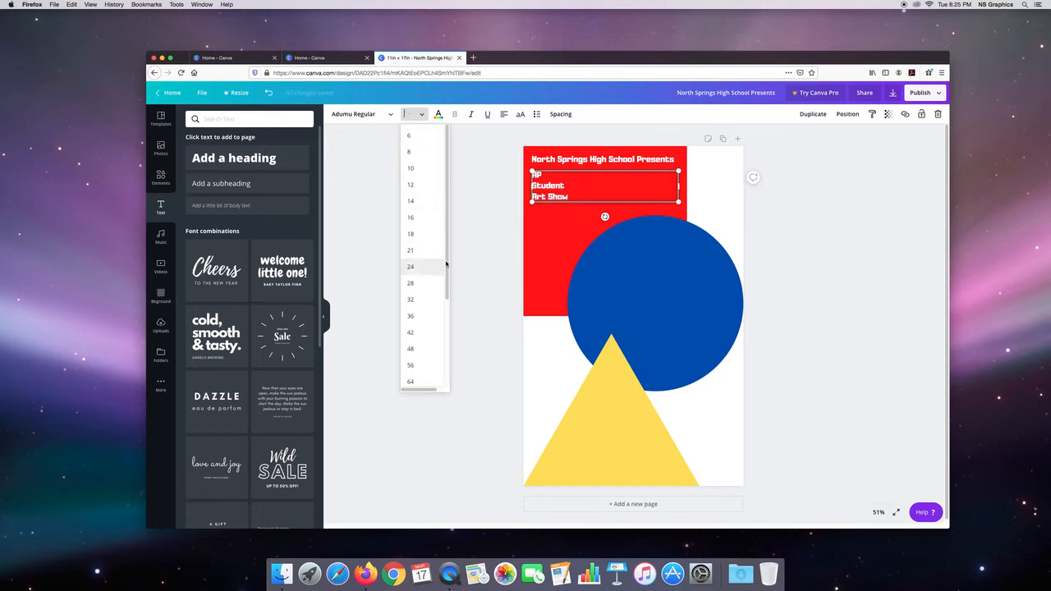
{"action": "scroll", "coordinate": [443, 341], "scroll_direction": "down", "scroll_amount": 1}
{"action": "scroll", "coordinate": [444, 340], "scroll_direction": "down", "scroll_amount": 3}
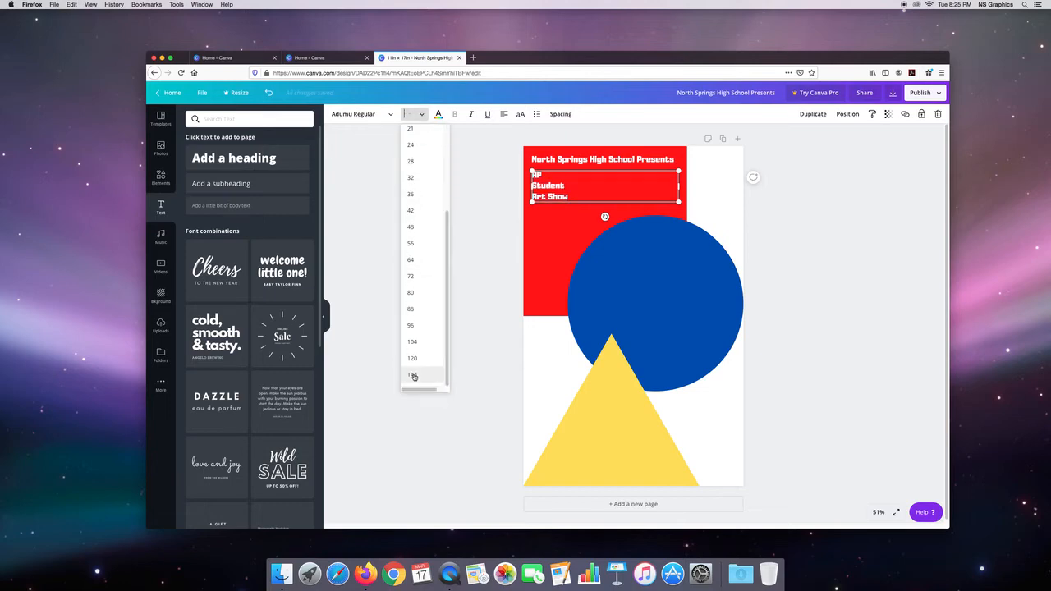
{"action": "left_click", "coordinate": [412, 374]}
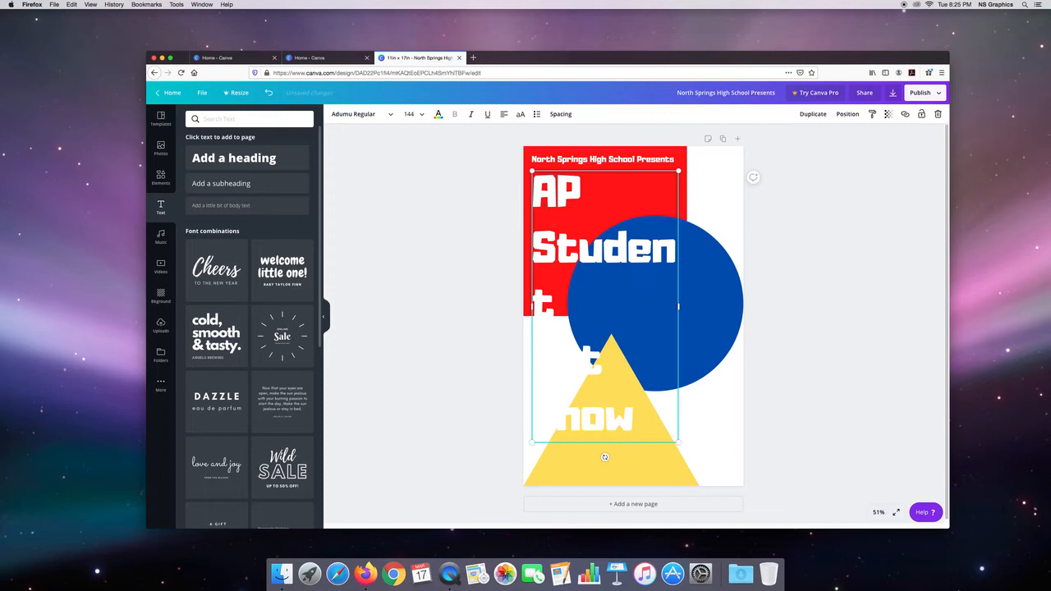
{"action": "left_click", "coordinate": [412, 114]}
{"action": "key", "text": "BackSpace"}
{"action": "type", "text": "120"}
{"action": "key", "text": "Return"}
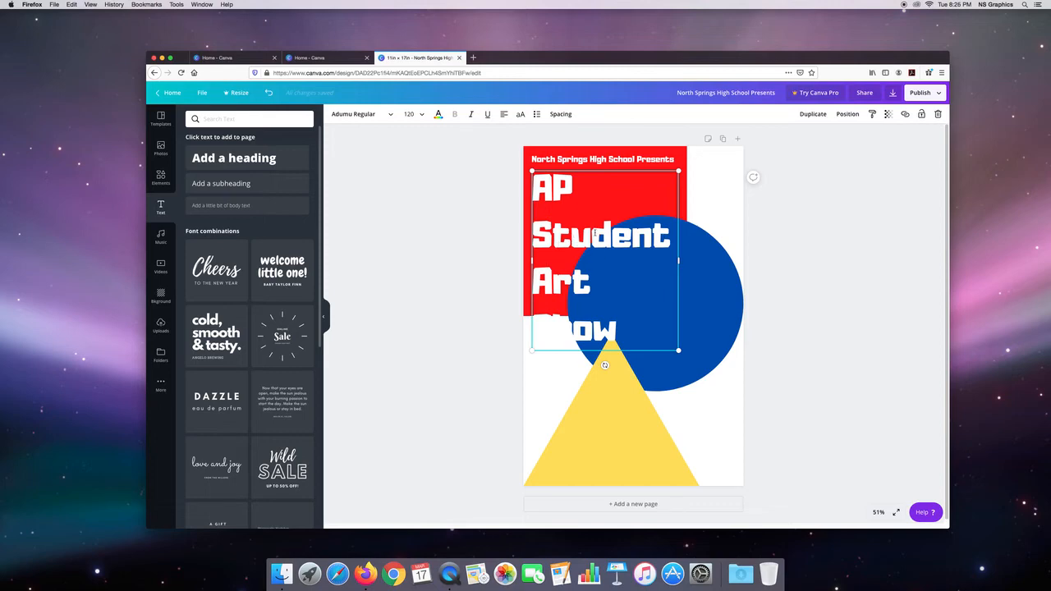
Step: Reduce the line height of the whole "AP Student Art Show" title to 0.97, keeping letter spacing at 0
{"action": "key", "text": "super+a"}
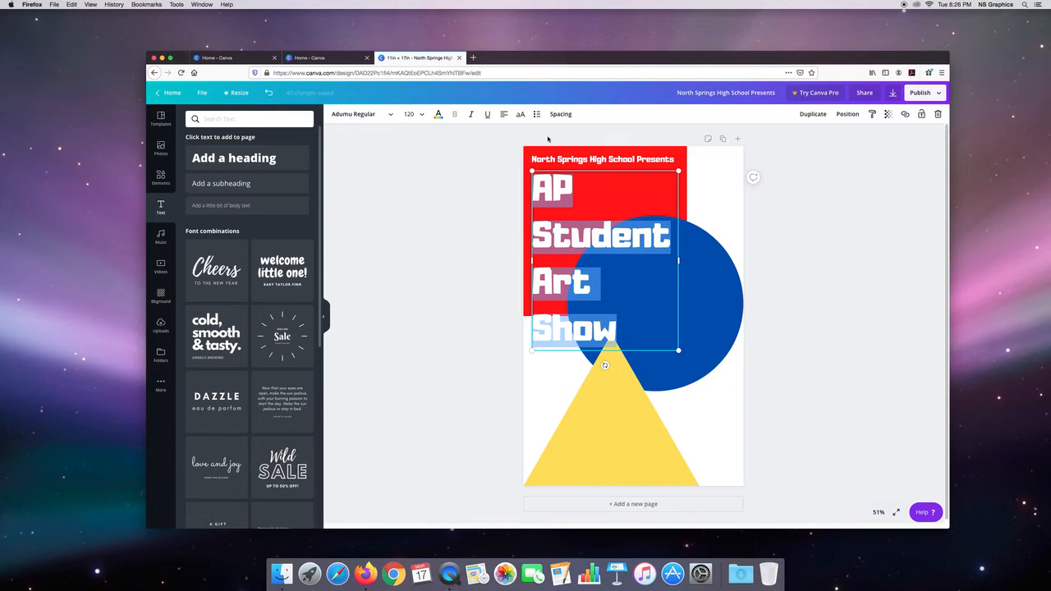
{"action": "left_click", "coordinate": [562, 114]}
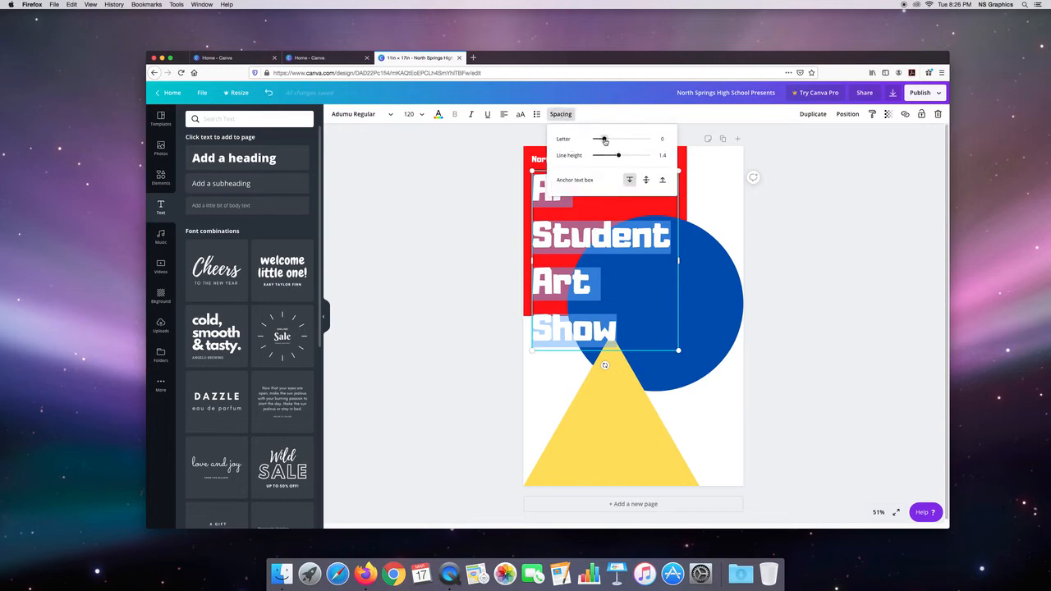
{"action": "left_click_drag", "start_coordinate": [604, 140], "coordinate": [605, 140]}
{"action": "left_click_drag", "start_coordinate": [618, 156], "coordinate": [607, 156]}
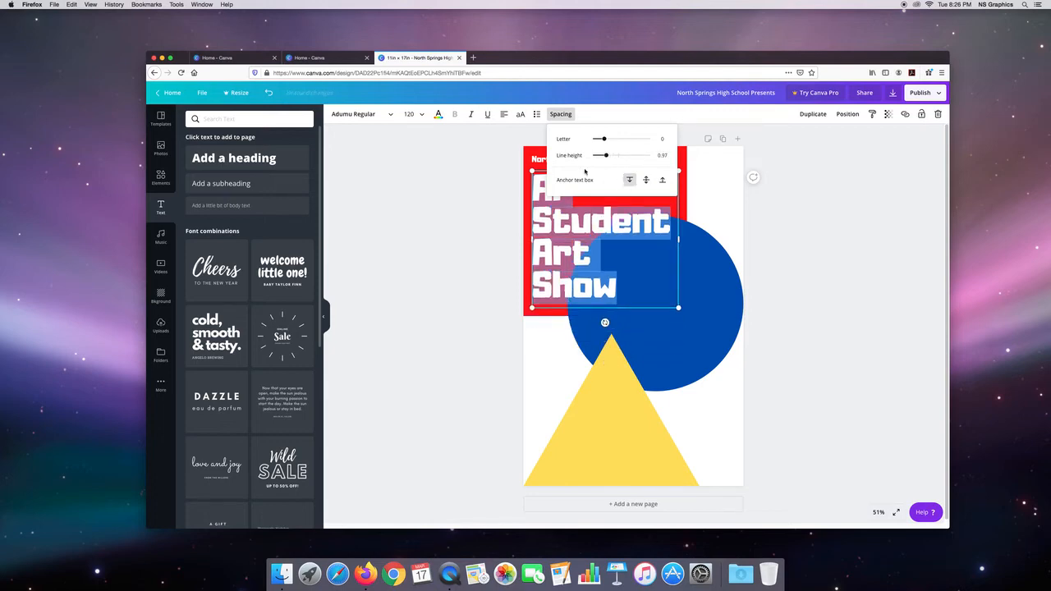
{"action": "left_click", "coordinate": [499, 161]}
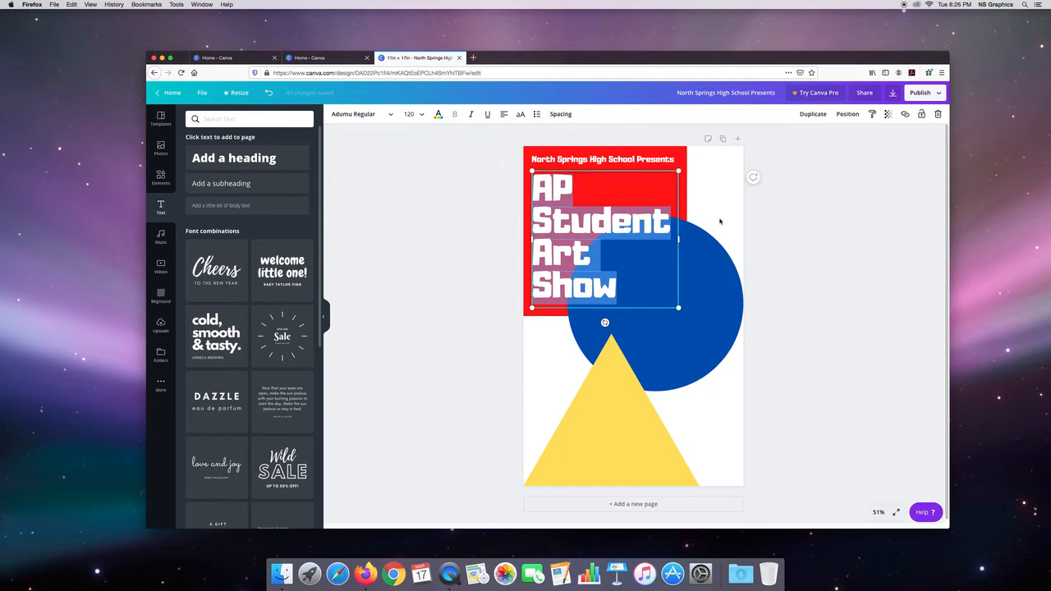
{"action": "left_click", "coordinate": [761, 232]}
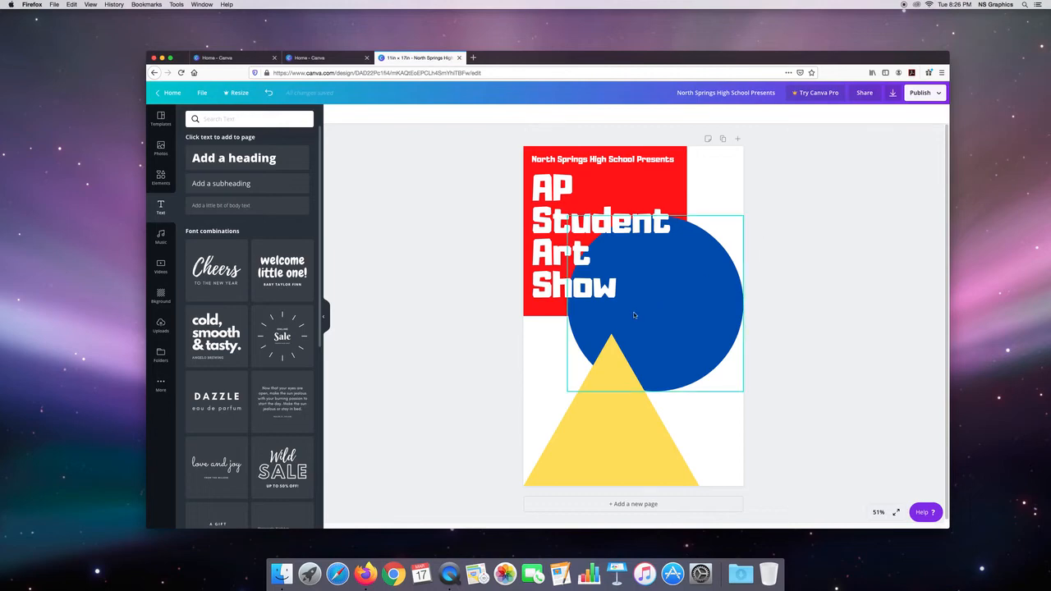
Step: Duplicate the "North Springs High School Presents" heading, place the copy on the blue circle just below "Show", and right-align its text
{"action": "left_click", "coordinate": [578, 163]}
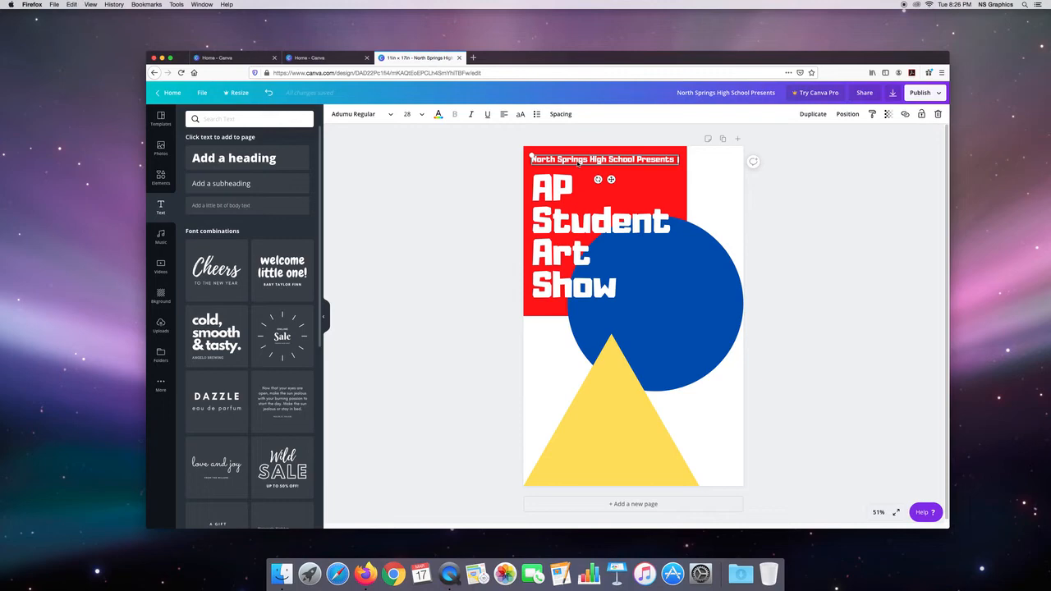
{"action": "left_click_drag", "start_coordinate": [578, 162], "coordinate": [616, 446]}
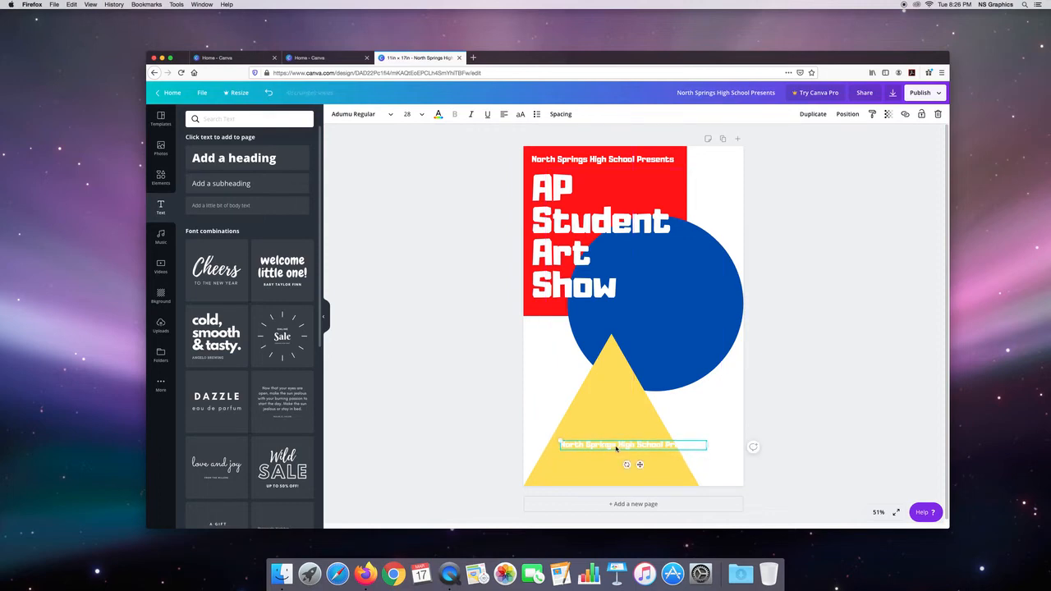
{"action": "left_click_drag", "start_coordinate": [624, 446], "coordinate": [654, 333]}
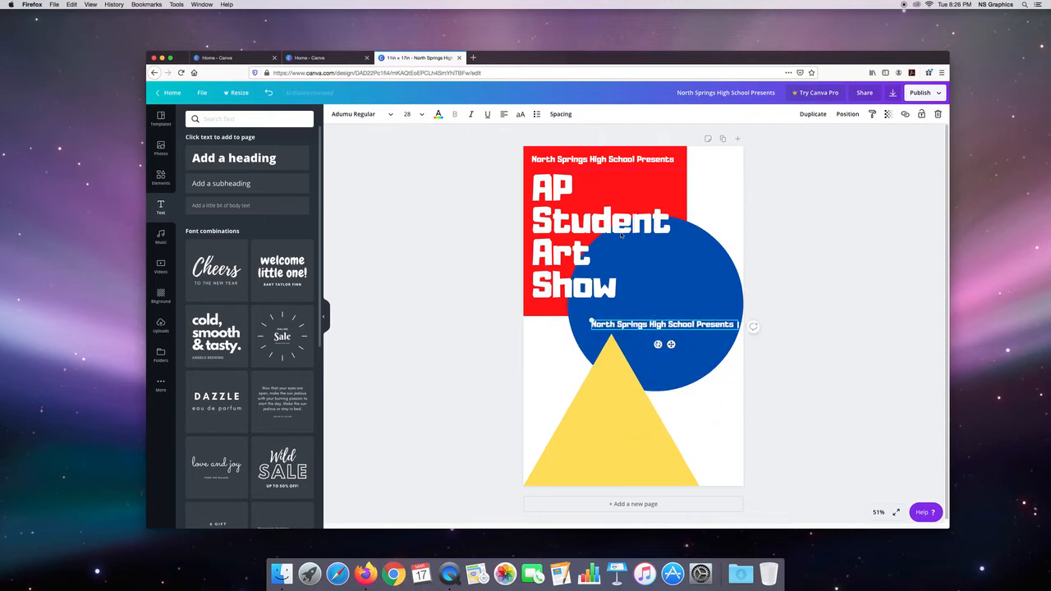
{"action": "left_click", "coordinate": [504, 115]}
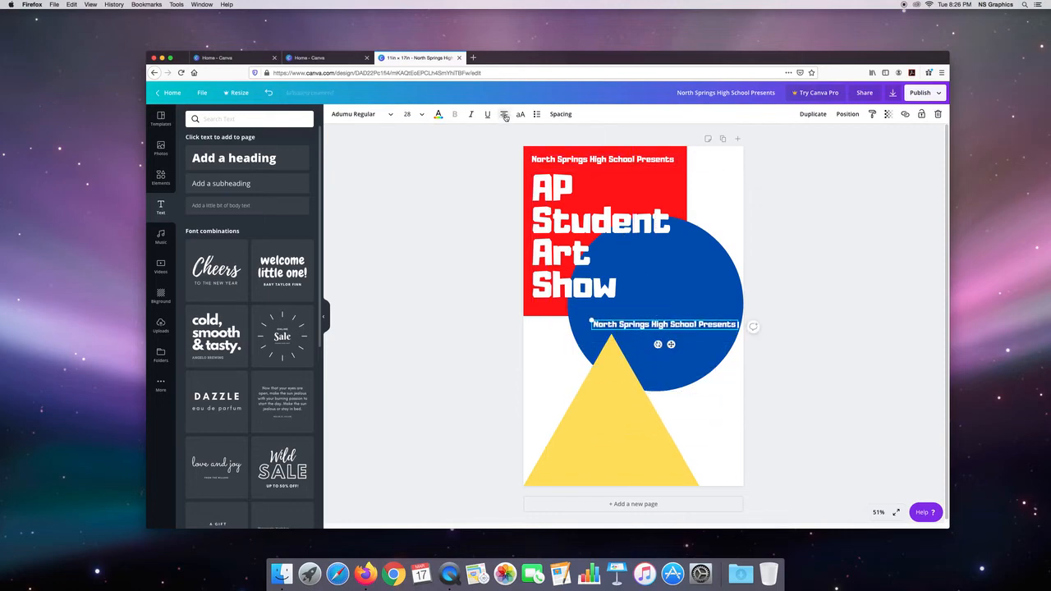
{"action": "left_click", "coordinate": [505, 115]}
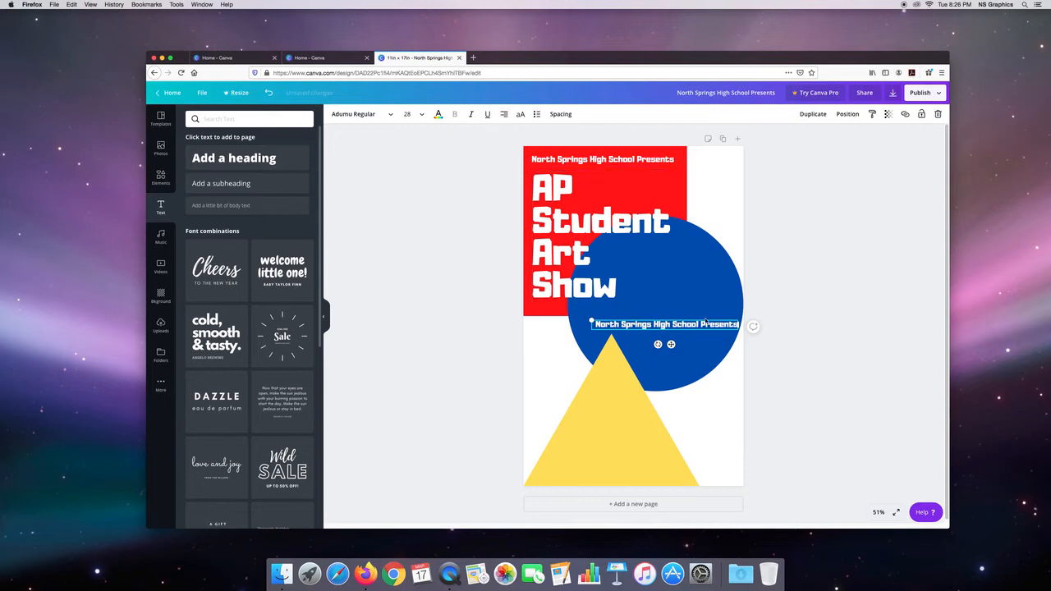
{"action": "left_click_drag", "start_coordinate": [708, 326], "coordinate": [707, 314]}
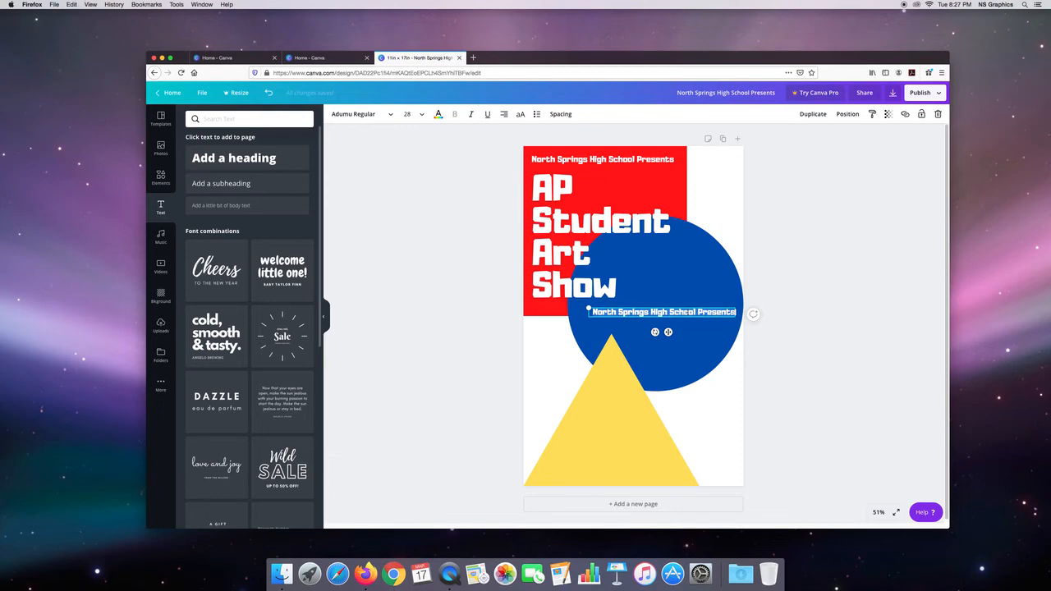
Step: Replace the copied heading's text with "Champlin Gallery" and "Light Refreshments" on two lines, and narrow its text box to fit
{"action": "type", "text": "Ch"}
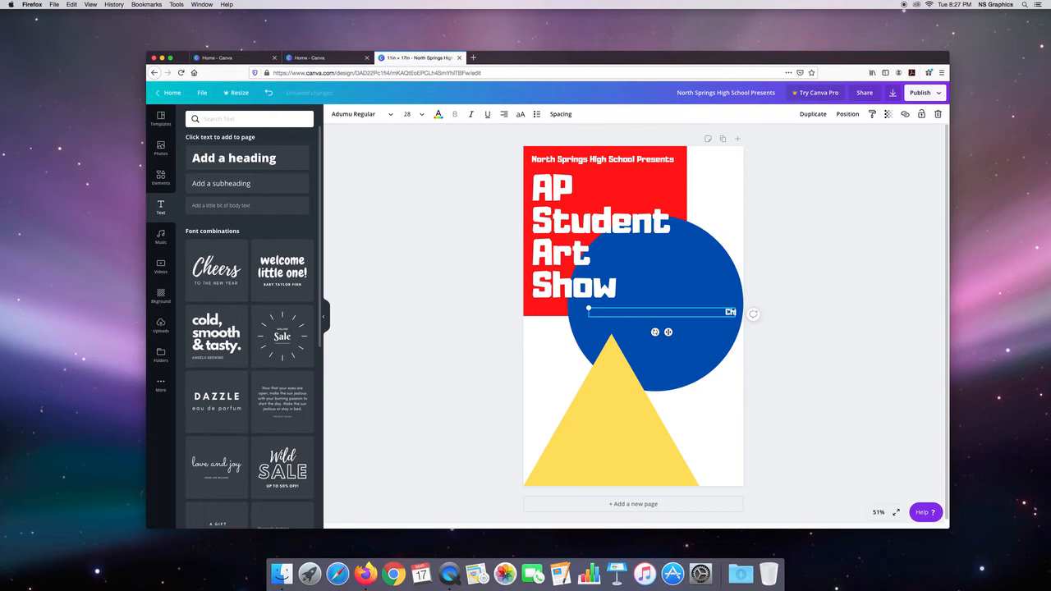
{"action": "type", "text": "amplin Gallery"}
{"action": "key", "text": "Return"}
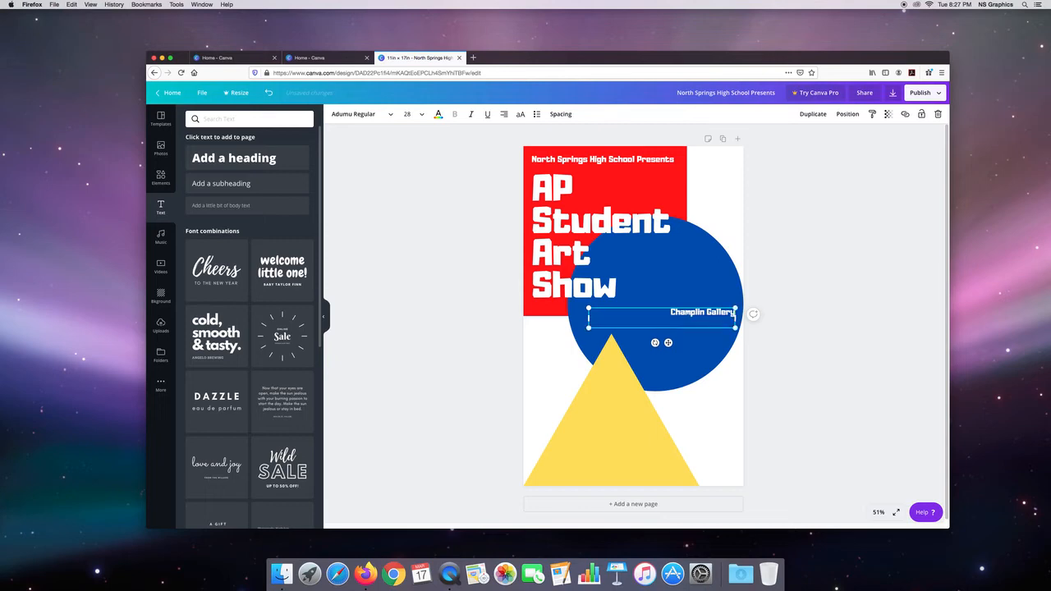
{"action": "type", "text": "Light Refreshments"}
{"action": "left_click_drag", "start_coordinate": [588, 317], "coordinate": [642, 320]}
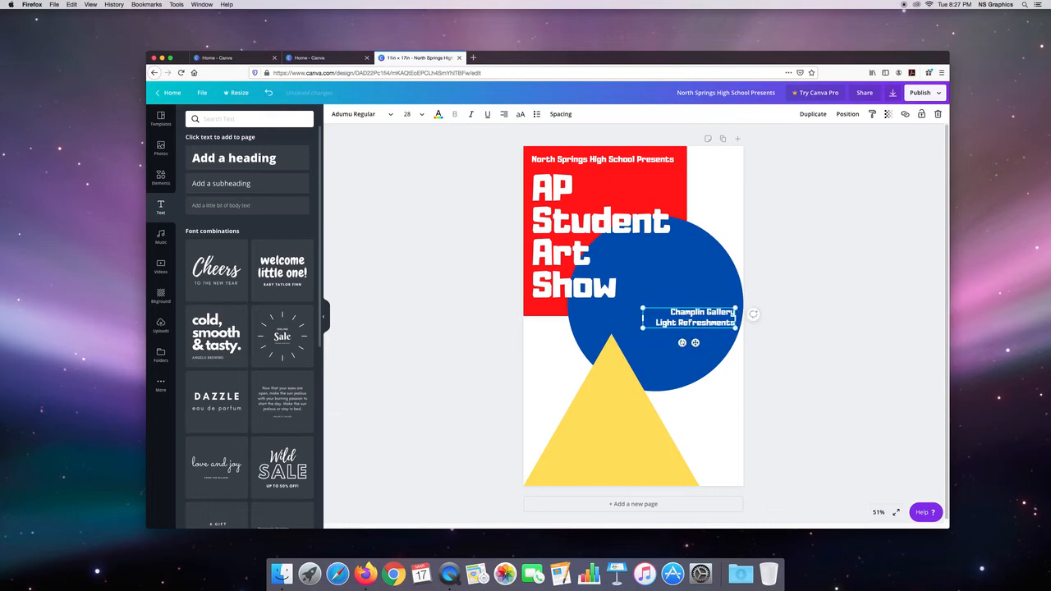
{"action": "left_click", "coordinate": [497, 335]}
Step: Move the gallery and refreshments text to the base of the yellow triangle, color it the document's blue, and center-align it
{"action": "left_click_drag", "start_coordinate": [695, 325], "coordinate": [615, 474]}
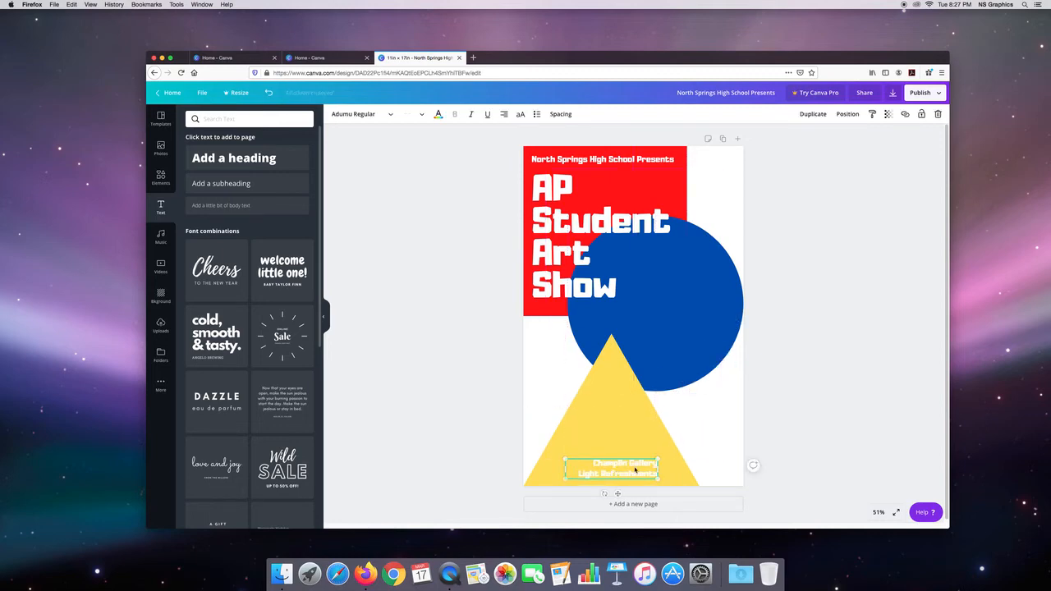
{"action": "left_click", "coordinate": [437, 114]}
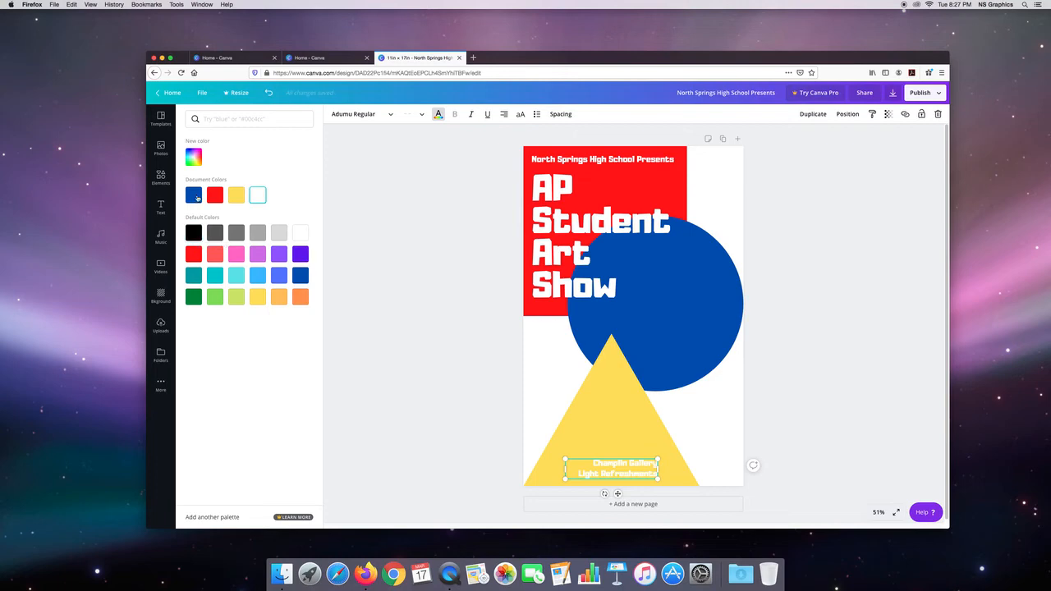
{"action": "left_click", "coordinate": [196, 196]}
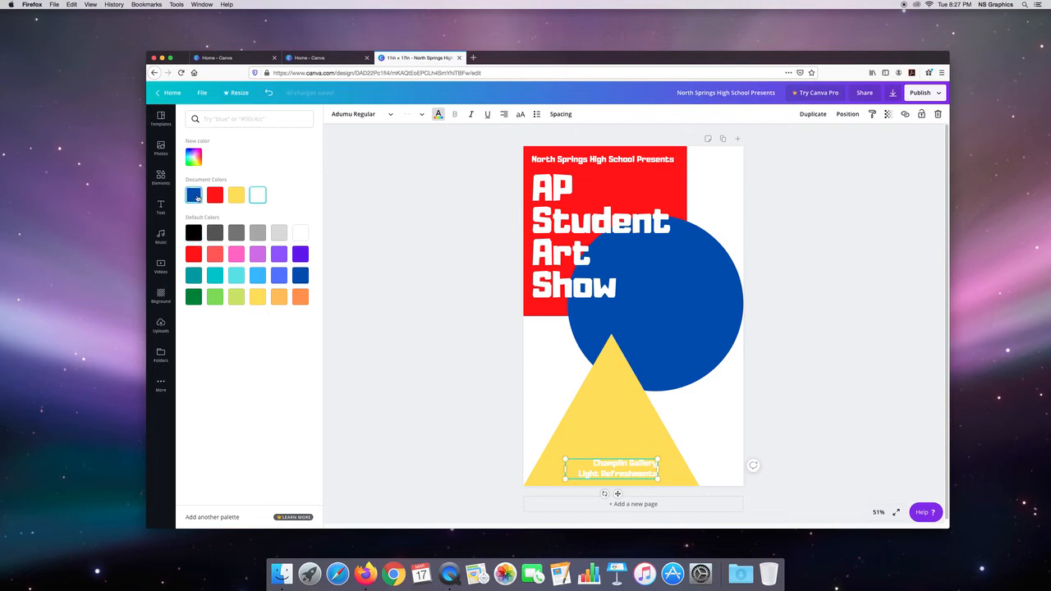
{"action": "left_click", "coordinate": [503, 114]}
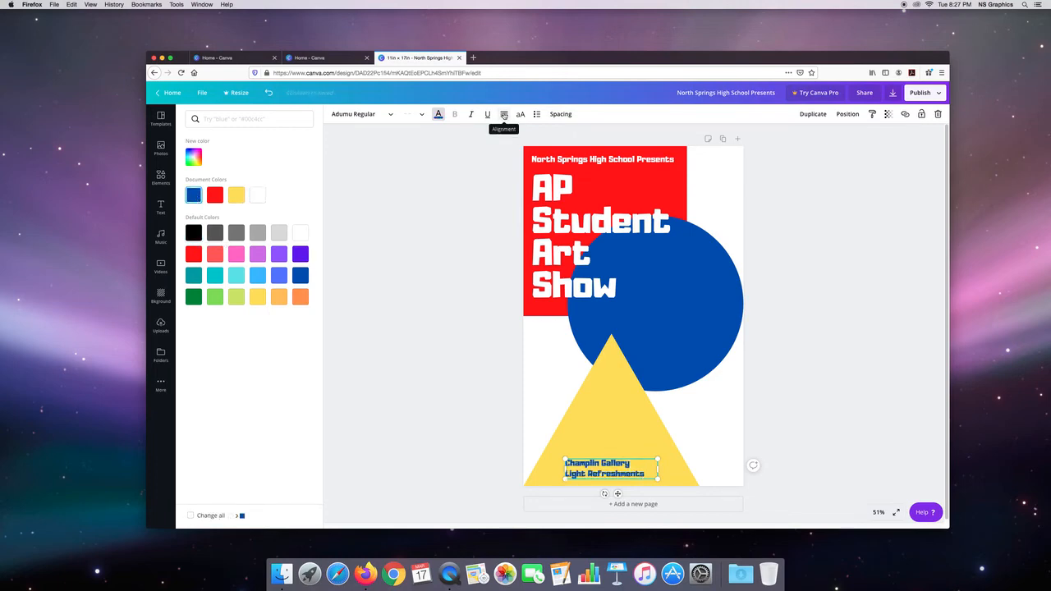
{"action": "left_click", "coordinate": [504, 115]}
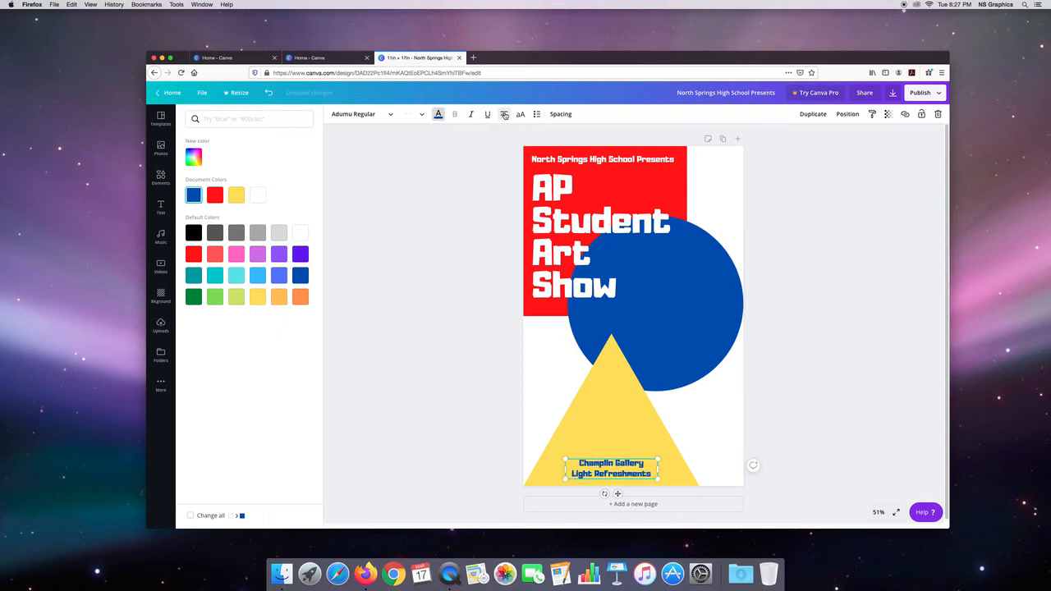
{"action": "left_click", "coordinate": [491, 181]}
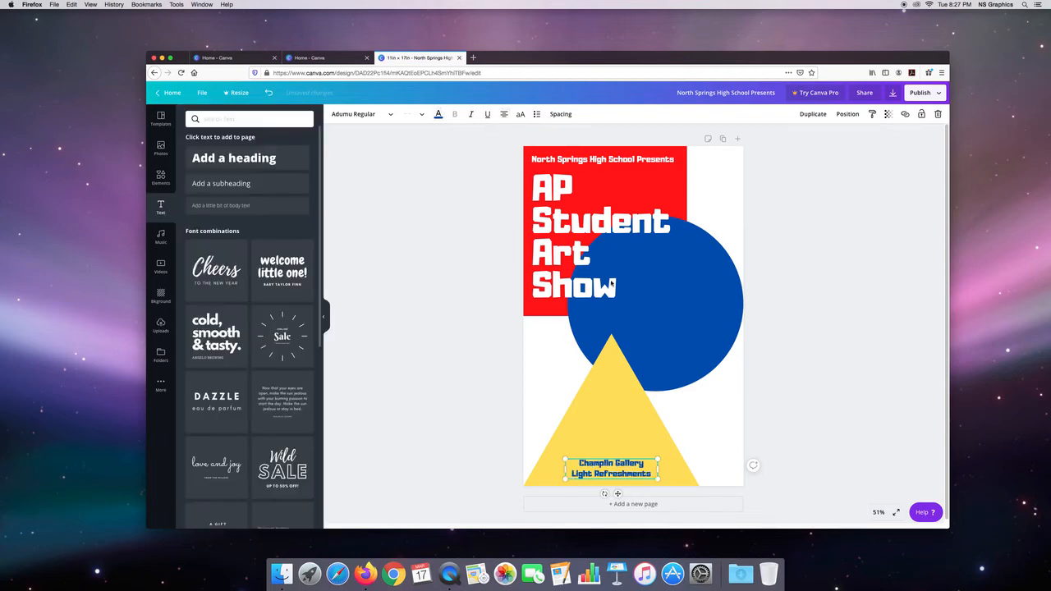
Step: Duplicate the "North Springs High School Presents" heading again, place the copy across the blue circle, and right-align it
{"action": "left_click", "coordinate": [580, 161]}
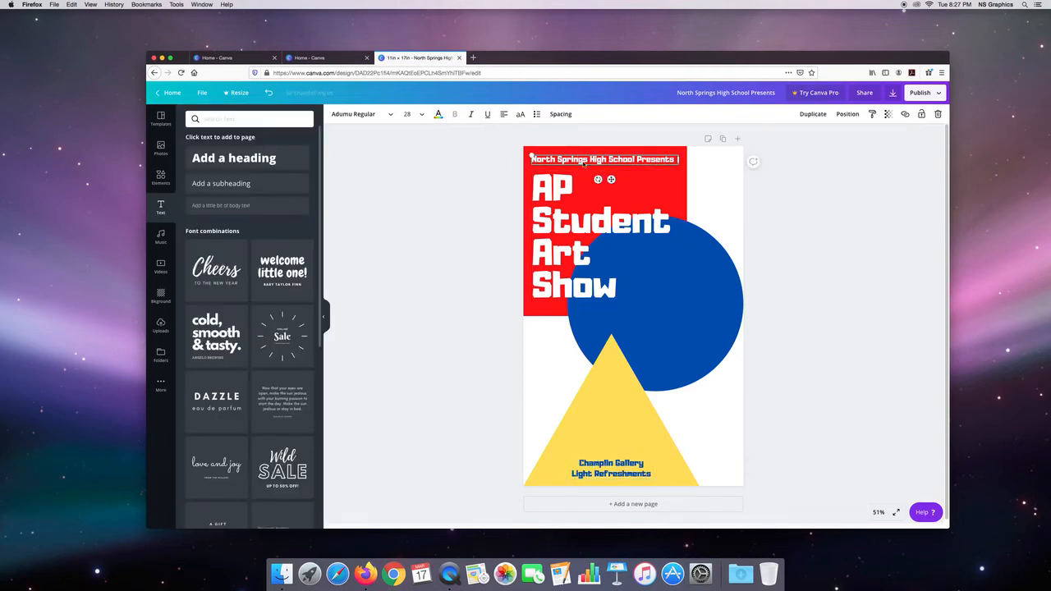
{"action": "key", "text": "super+d"}
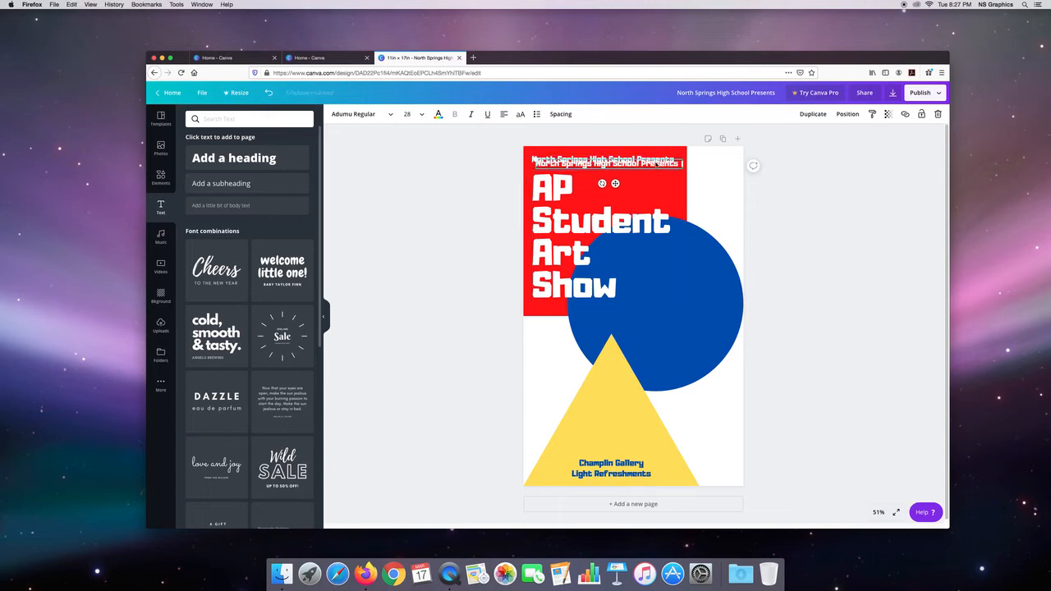
{"action": "left_click_drag", "start_coordinate": [657, 165], "coordinate": [710, 311]}
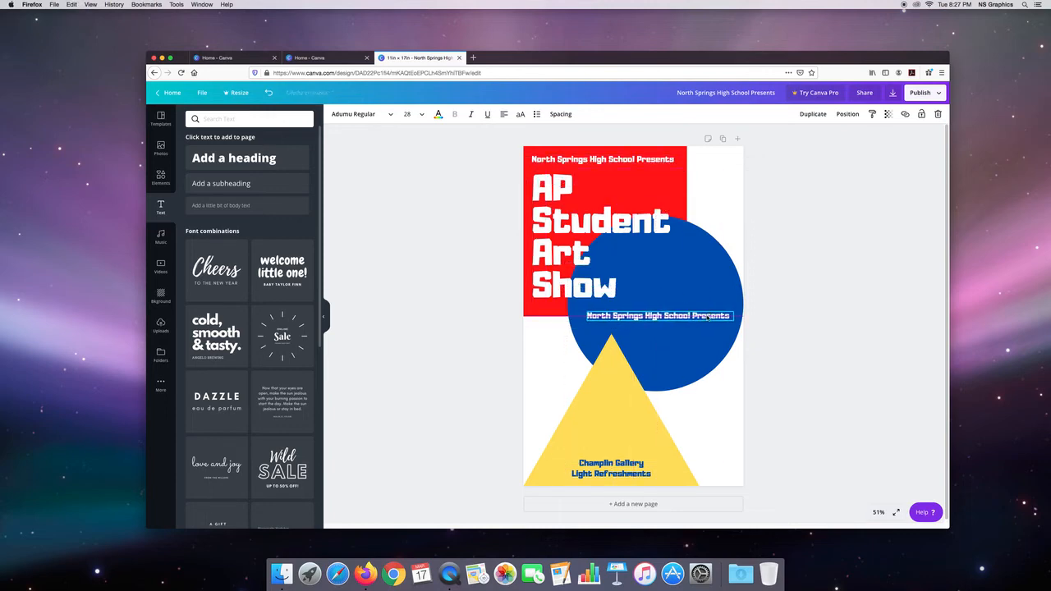
{"action": "left_click", "coordinate": [504, 115]}
{"action": "left_click", "coordinate": [503, 115]}
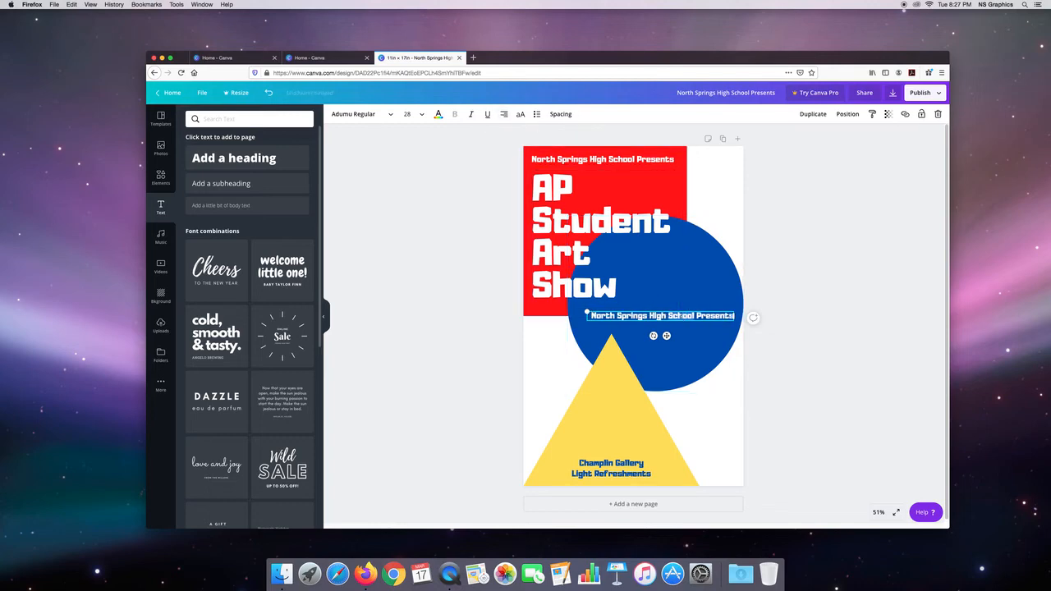
Step: Replace the text of the heading copy on the blue circle with "March 6th, 2020"
{"action": "double_click", "coordinate": [680, 316]}
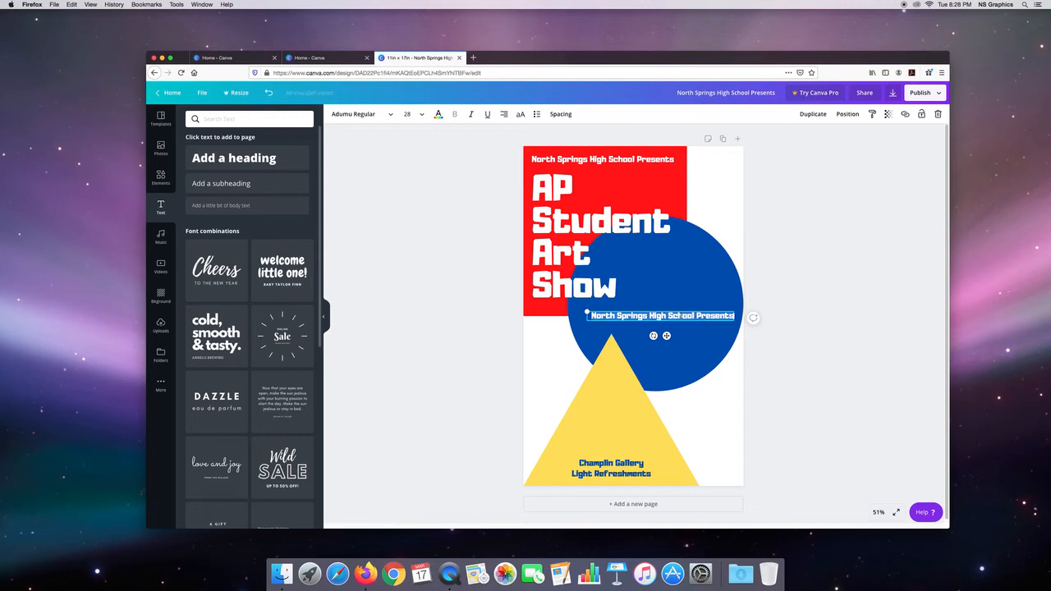
{"action": "key", "text": "BackSpace"}
{"action": "type", "text": "March"}
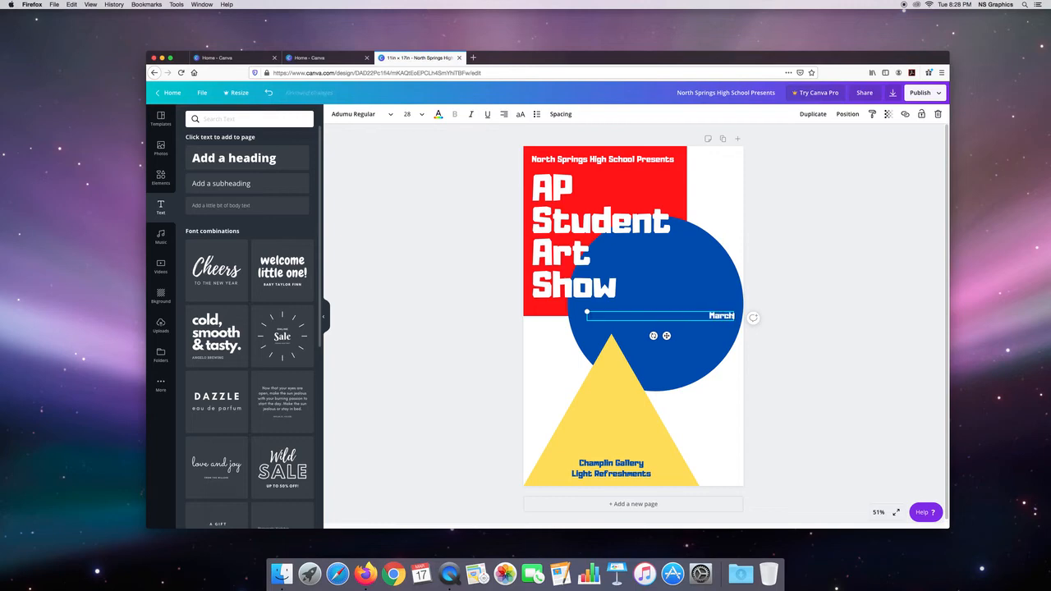
{"action": "type", "text": " 8th, 2020"}
Step: Set the date's font size to 56 and narrow its text box from the left side to fit the text
{"action": "left_click", "coordinate": [410, 114]}
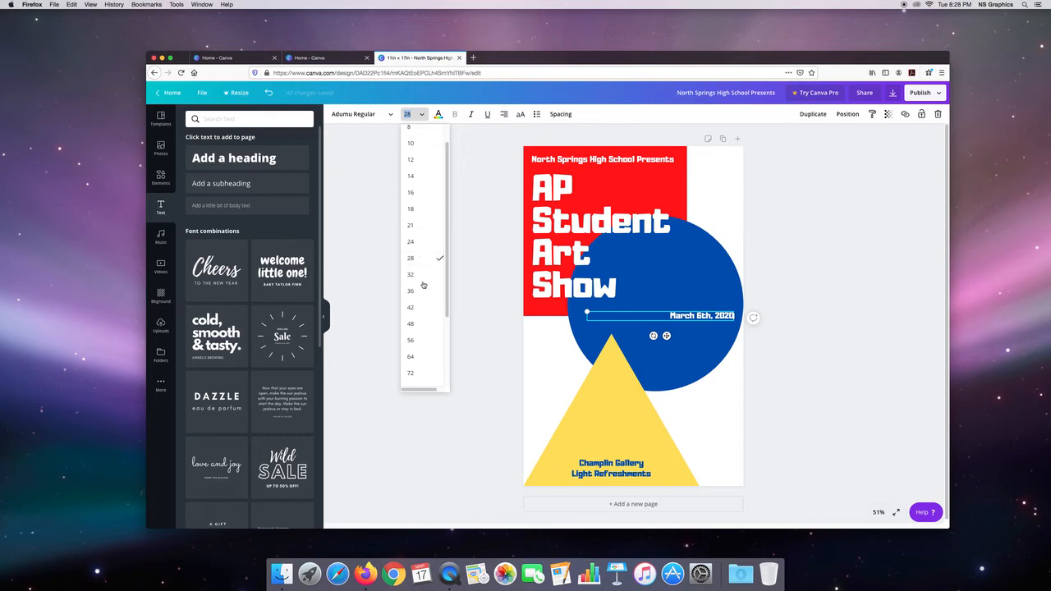
{"action": "left_click", "coordinate": [411, 356]}
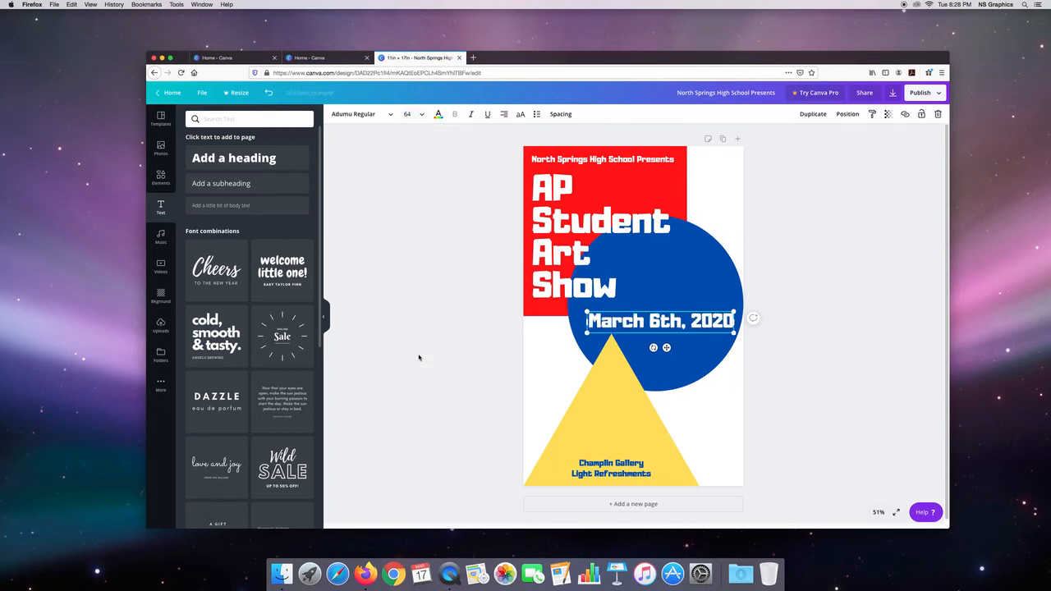
{"action": "left_click", "coordinate": [422, 115]}
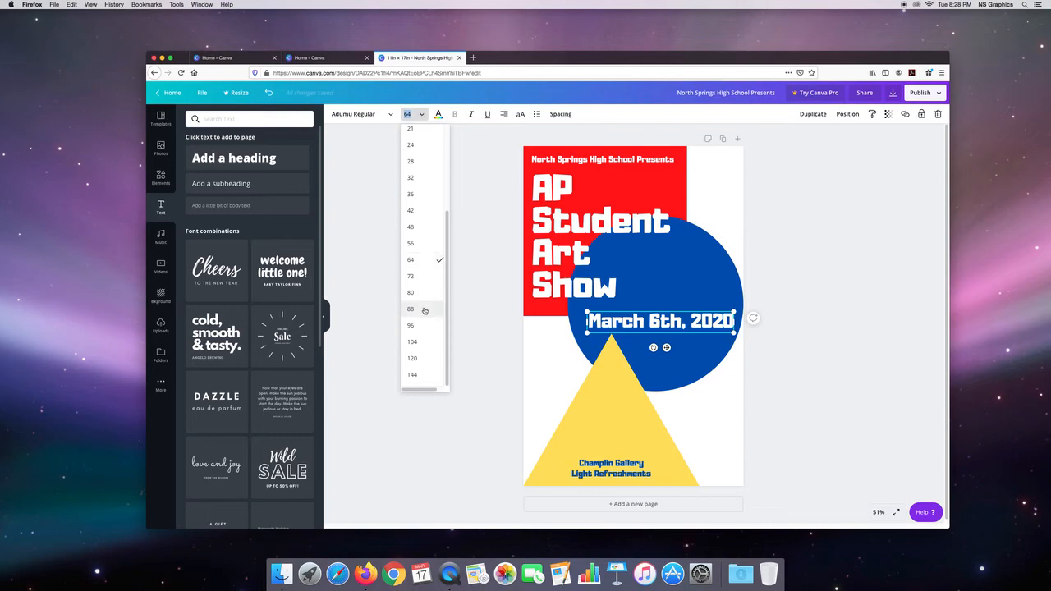
{"action": "left_click", "coordinate": [424, 243]}
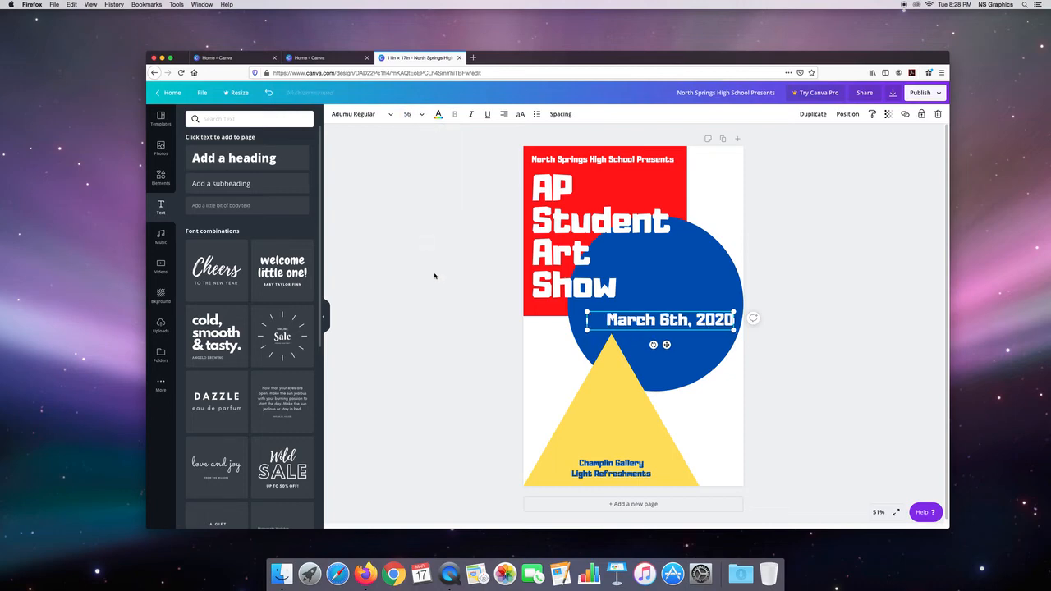
{"action": "left_click", "coordinate": [484, 298]}
{"action": "left_click", "coordinate": [588, 321]}
{"action": "left_click_drag", "start_coordinate": [588, 321], "coordinate": [605, 321]}
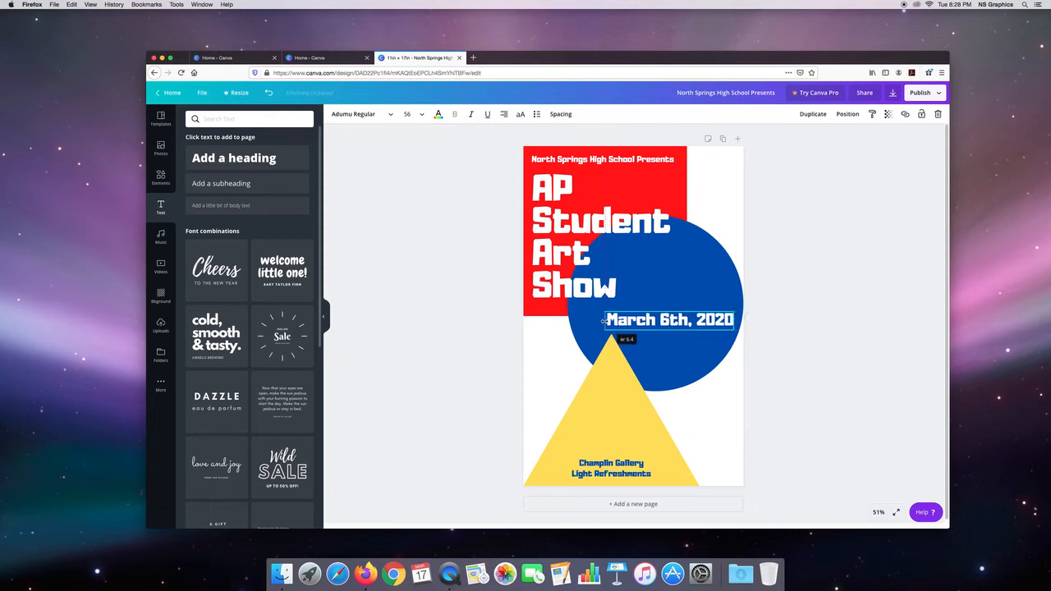
Step: Nudge the "March 6th, 2020" text slightly upward on the blue circle
{"action": "left_click", "coordinate": [751, 317]}
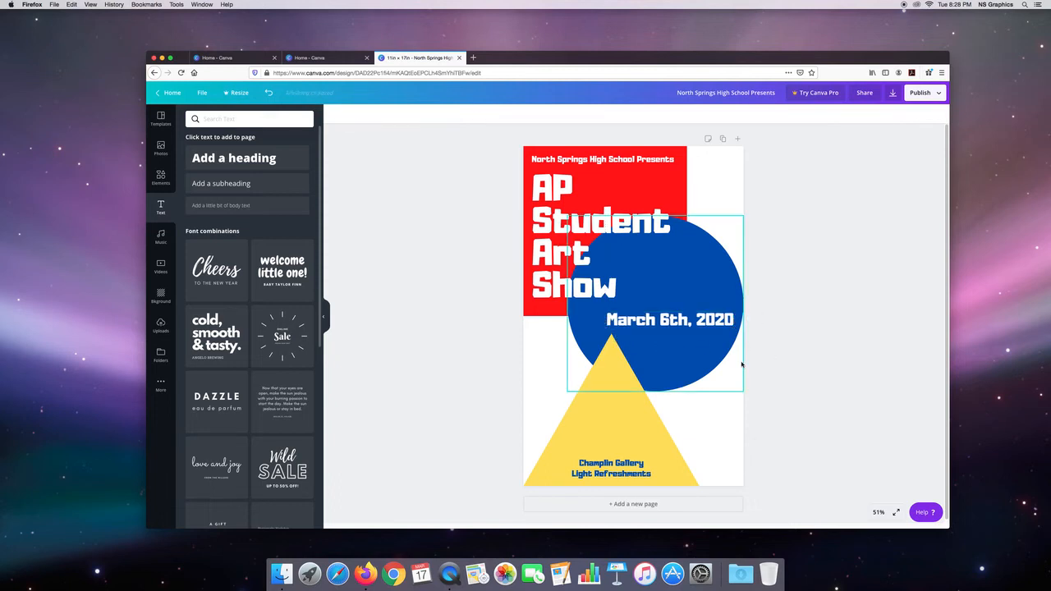
{"action": "left_click", "coordinate": [687, 323]}
{"action": "key", "text": "Up"}
{"action": "key", "text": "Up"}
{"action": "key", "text": "Up"}
{"action": "key", "text": "Up"}
{"action": "key", "text": "Up"}
{"action": "key", "text": "Up"}
{"action": "key", "text": "Up"}
{"action": "key", "text": "Up"}
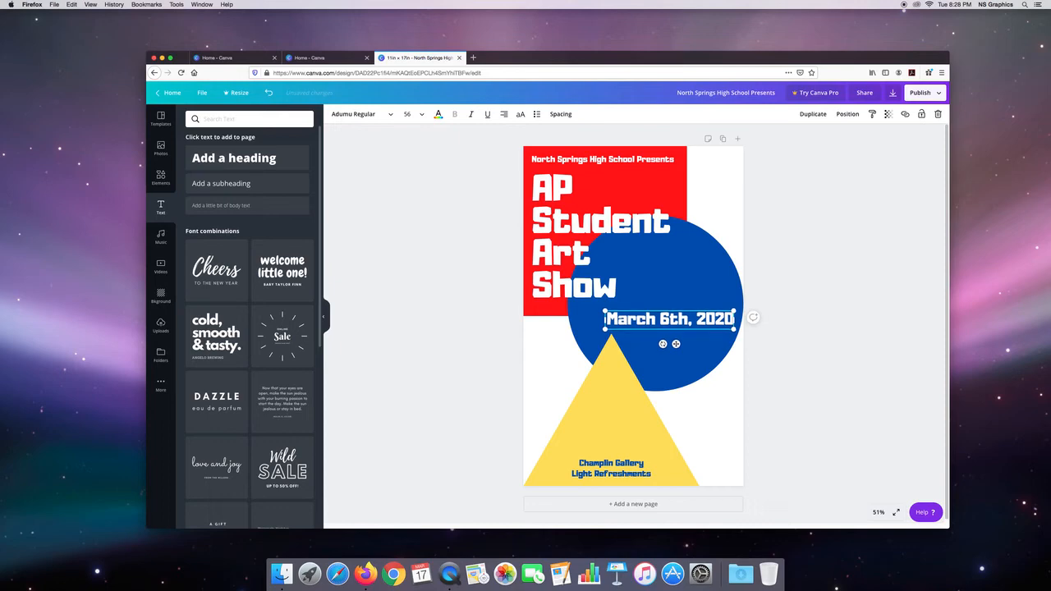
{"action": "key", "text": "Up"}
{"action": "key", "text": "Up"}
{"action": "key", "text": "Up"}
{"action": "key", "text": "Up"}
{"action": "key", "text": "Up"}
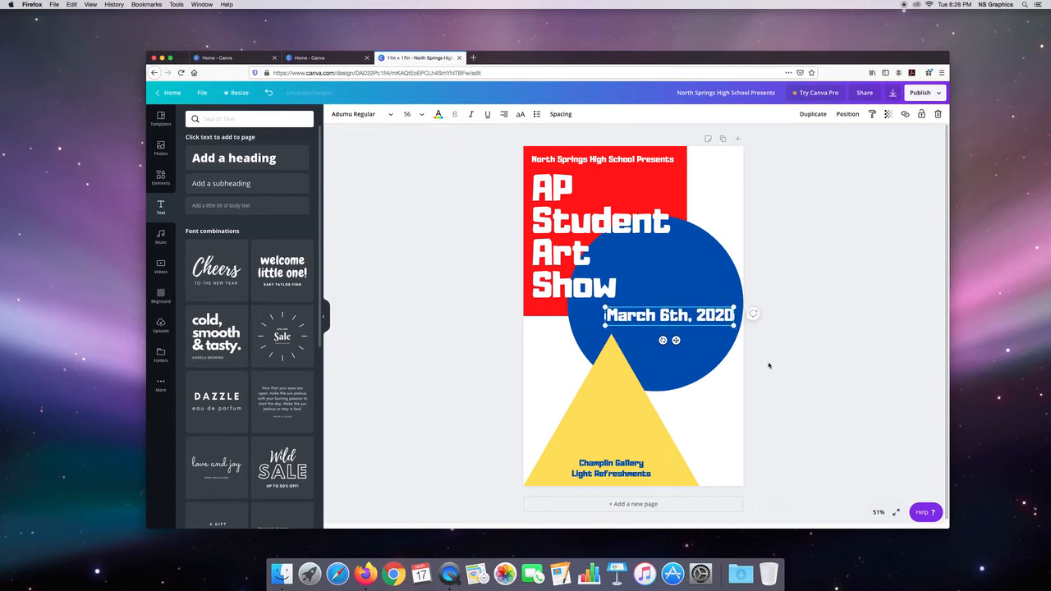
{"action": "key", "text": "Escape"}
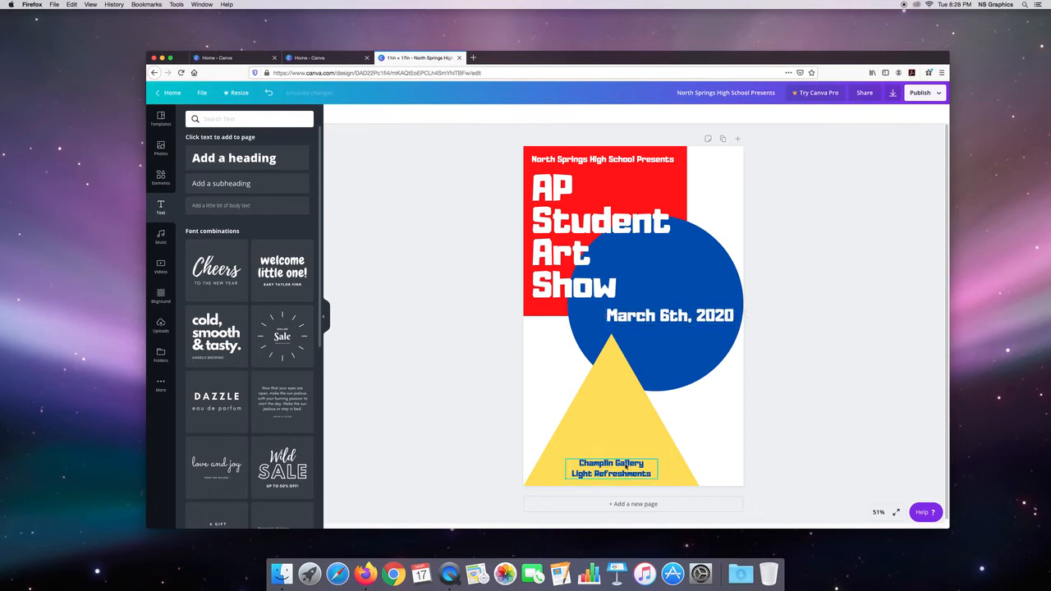
Step: Set the gallery and refreshments text to size 36, widen its box to fit two lines, and raise it within the yellow triangle
{"action": "left_click", "coordinate": [626, 466]}
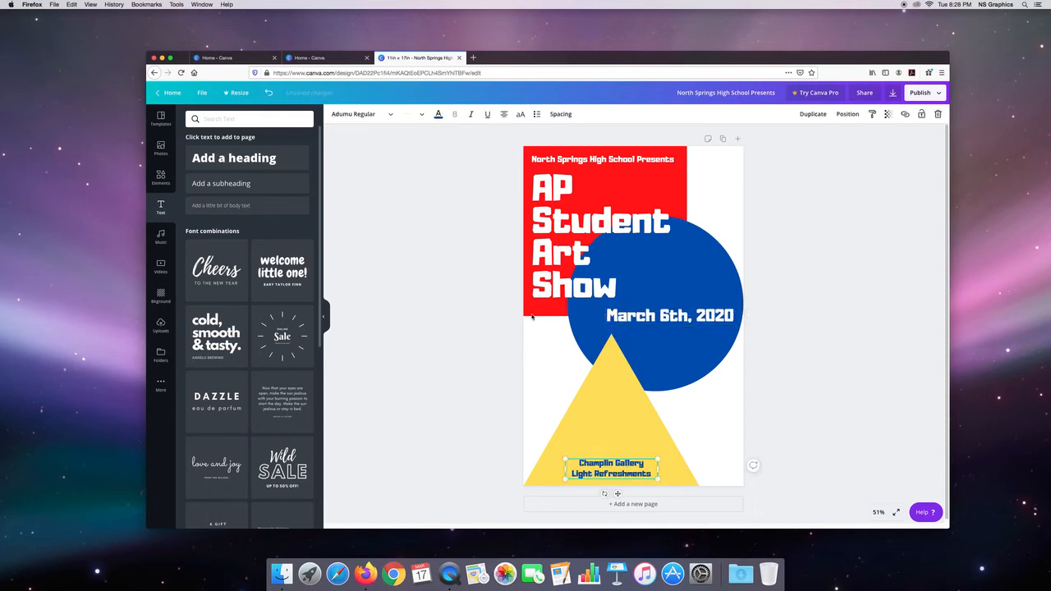
{"action": "left_click", "coordinate": [414, 114]}
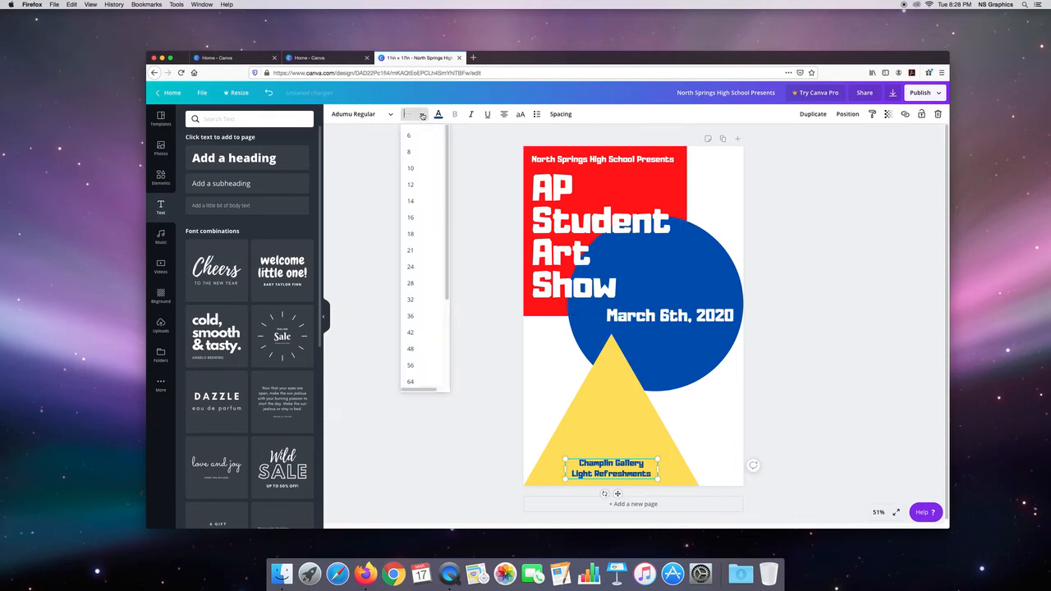
{"action": "left_click", "coordinate": [419, 267]}
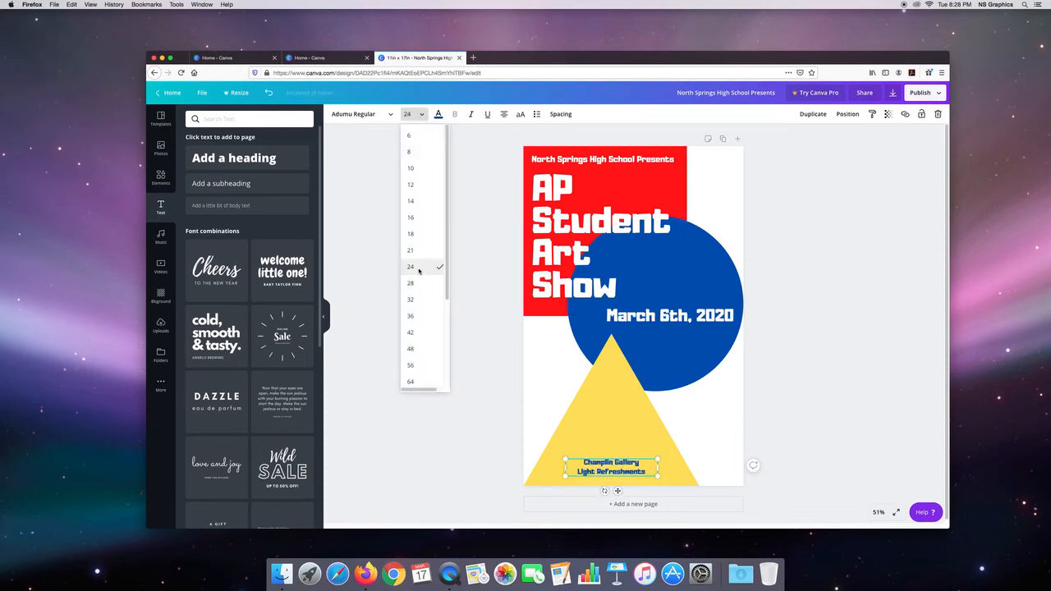
{"action": "left_click", "coordinate": [415, 114]}
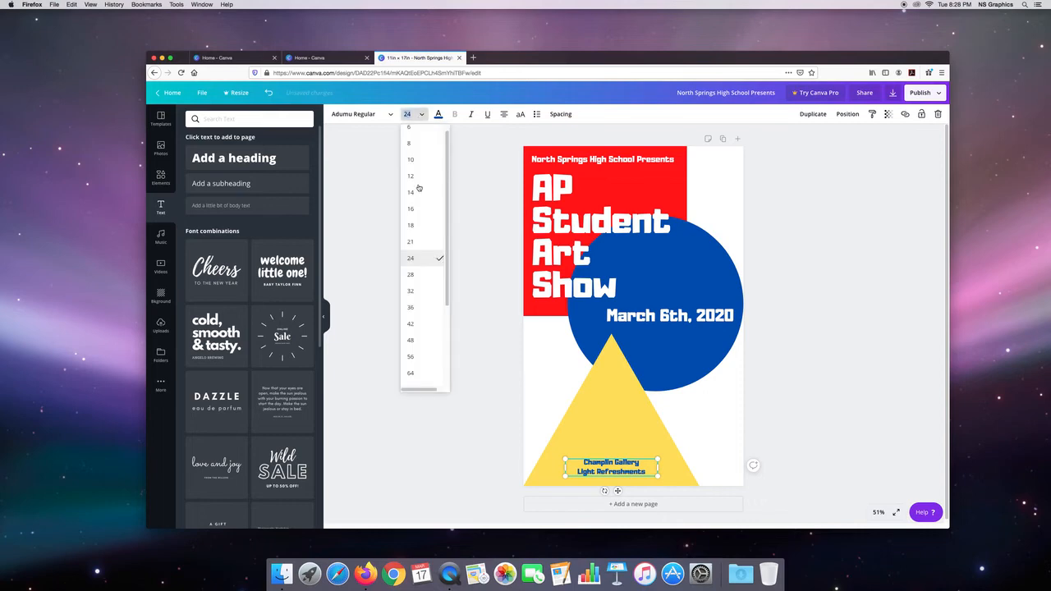
{"action": "left_click", "coordinate": [422, 308]}
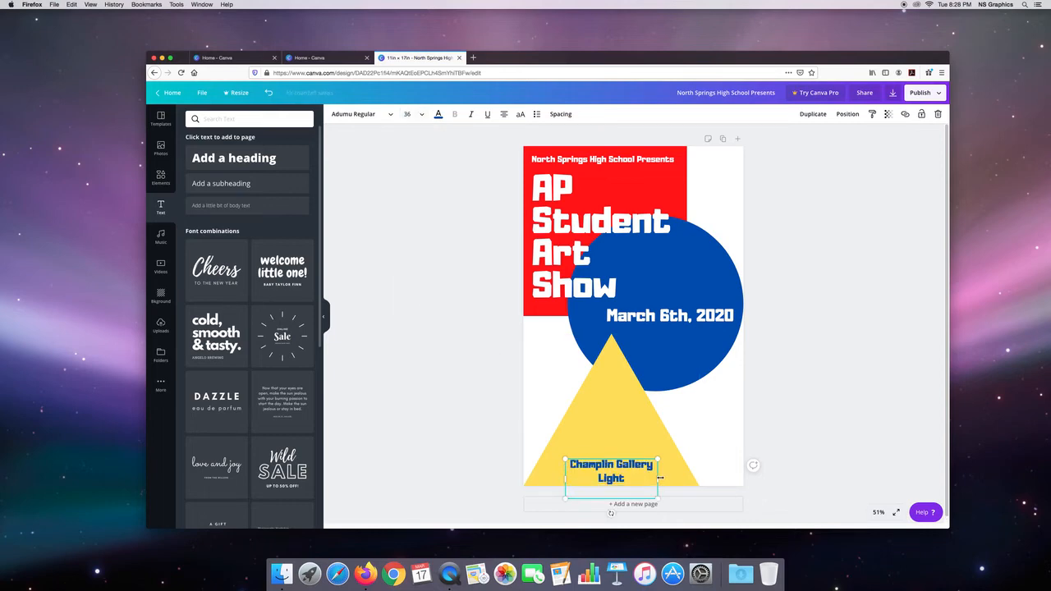
{"action": "left_click_drag", "start_coordinate": [660, 477], "coordinate": [632, 455]}
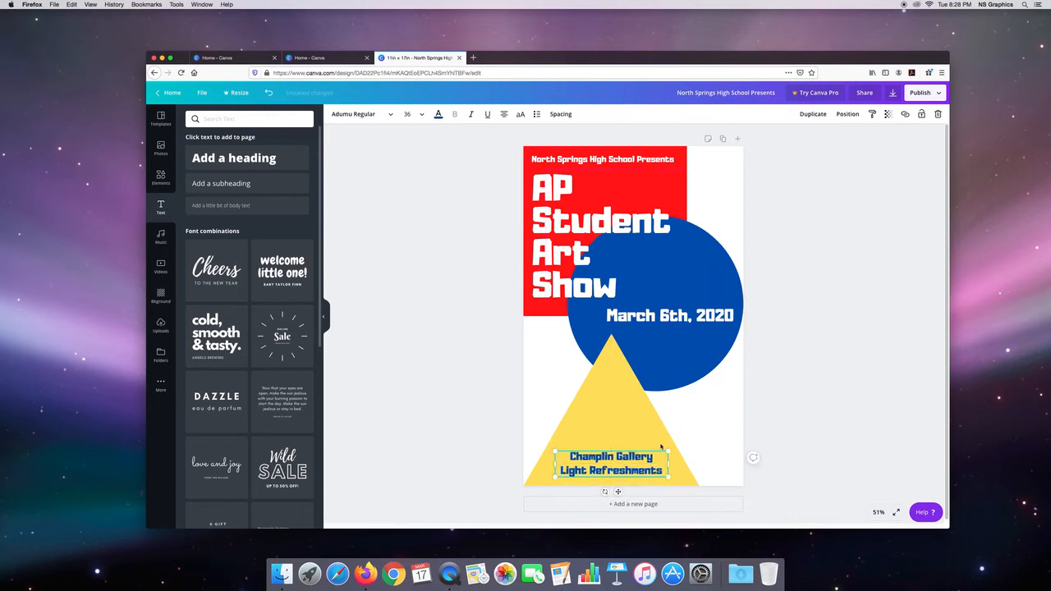
{"action": "left_click", "coordinate": [772, 404]}
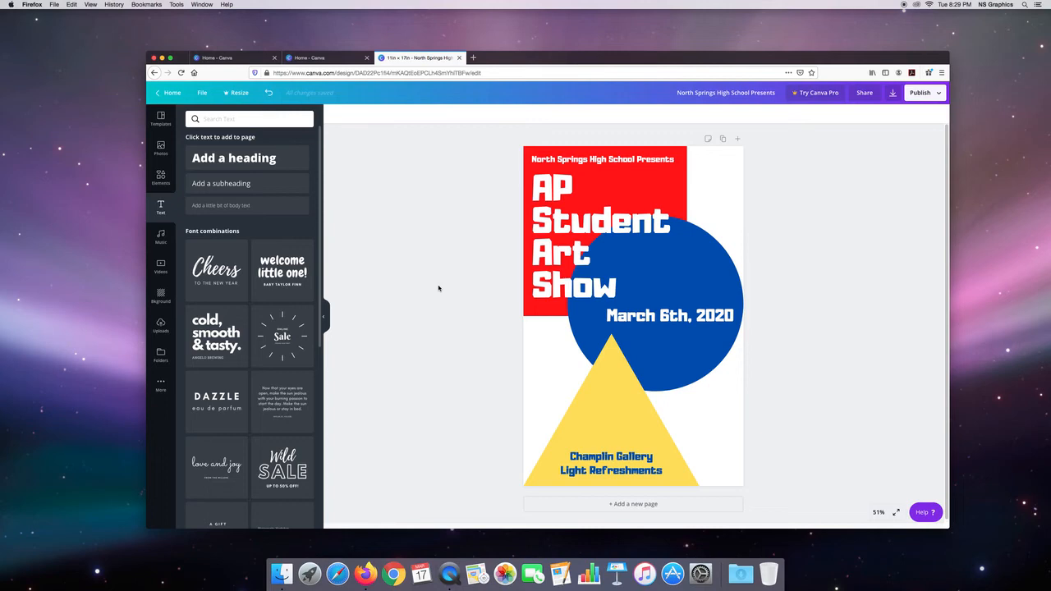
Step: Try the purple-teal polygon, wood, plaster and fern backgrounds on the poster, ending with the multicolored smoke background
{"action": "left_click", "coordinate": [160, 295]}
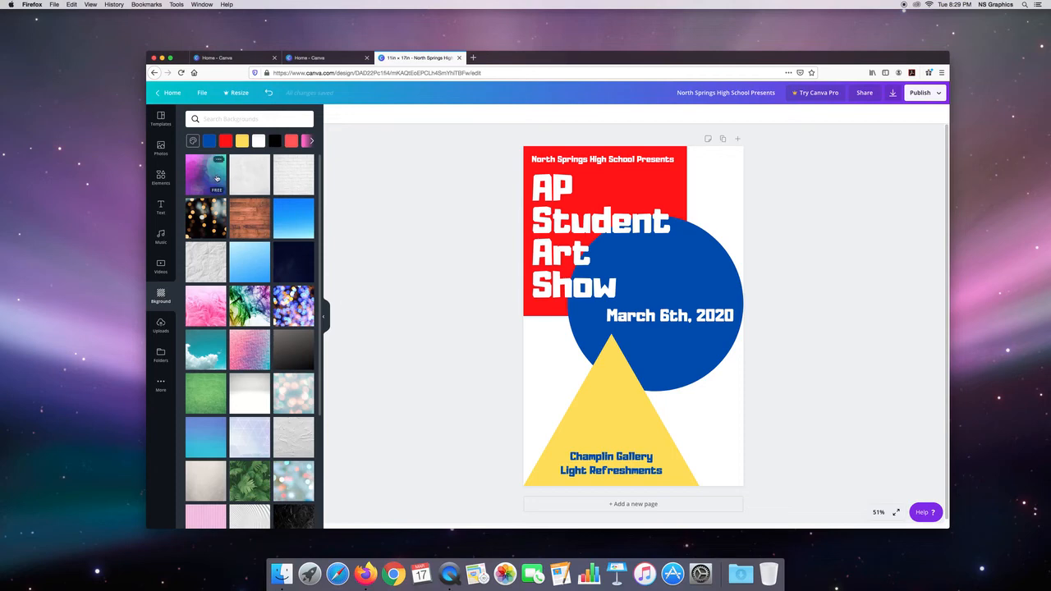
{"action": "left_click", "coordinate": [217, 179]}
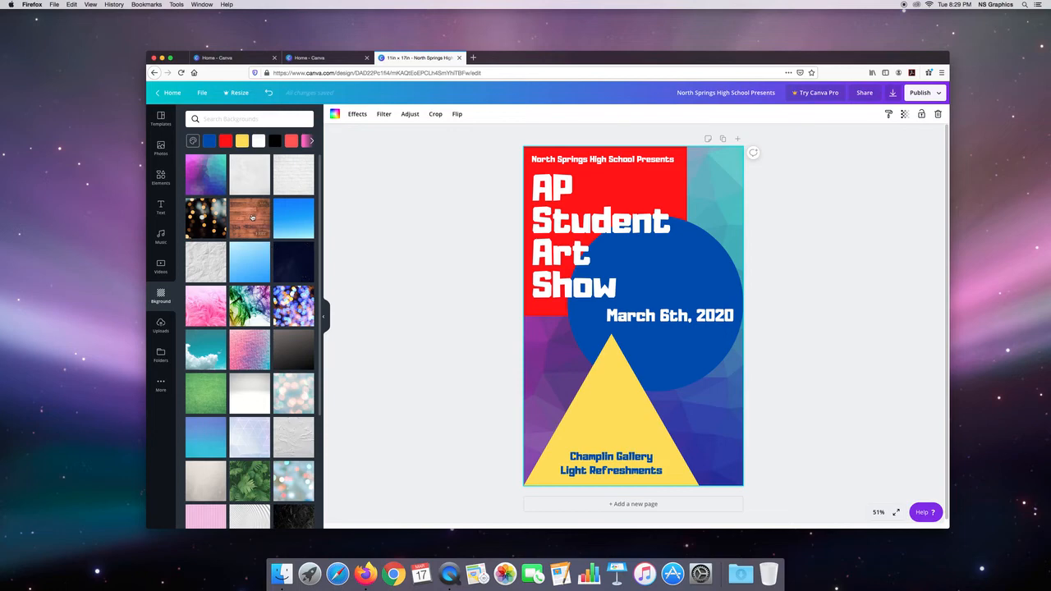
{"action": "left_click", "coordinate": [252, 217]}
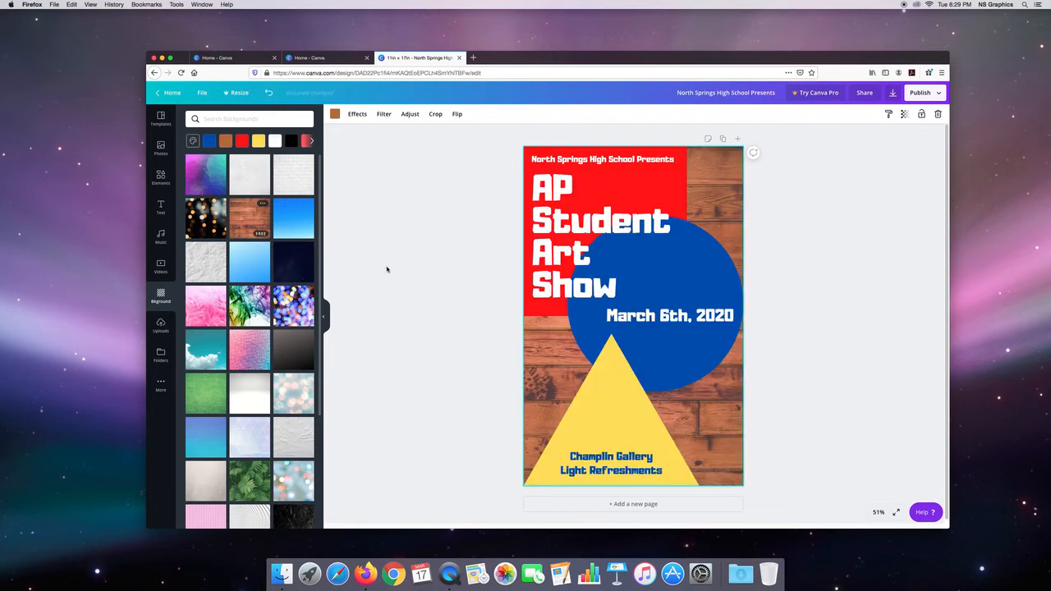
{"action": "scroll", "coordinate": [246, 328], "scroll_direction": "down", "scroll_amount": 2}
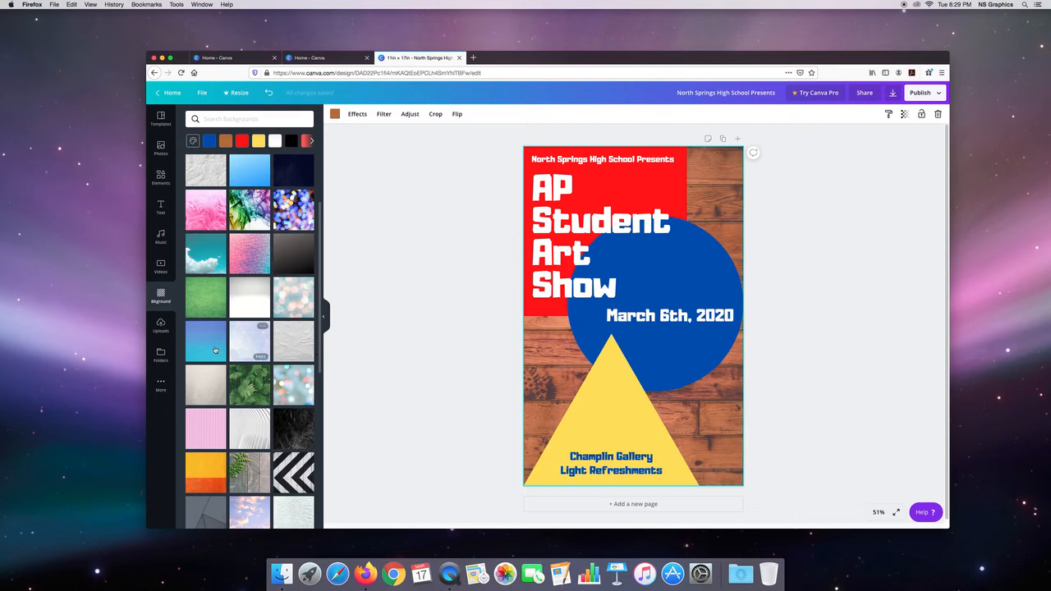
{"action": "left_click", "coordinate": [291, 338]}
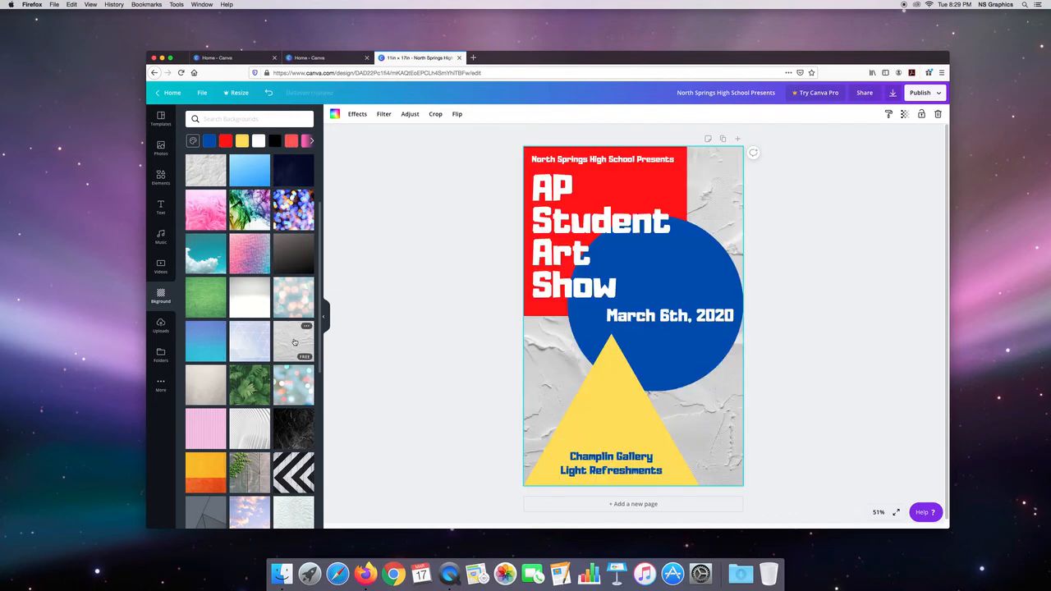
{"action": "left_click", "coordinate": [251, 386]}
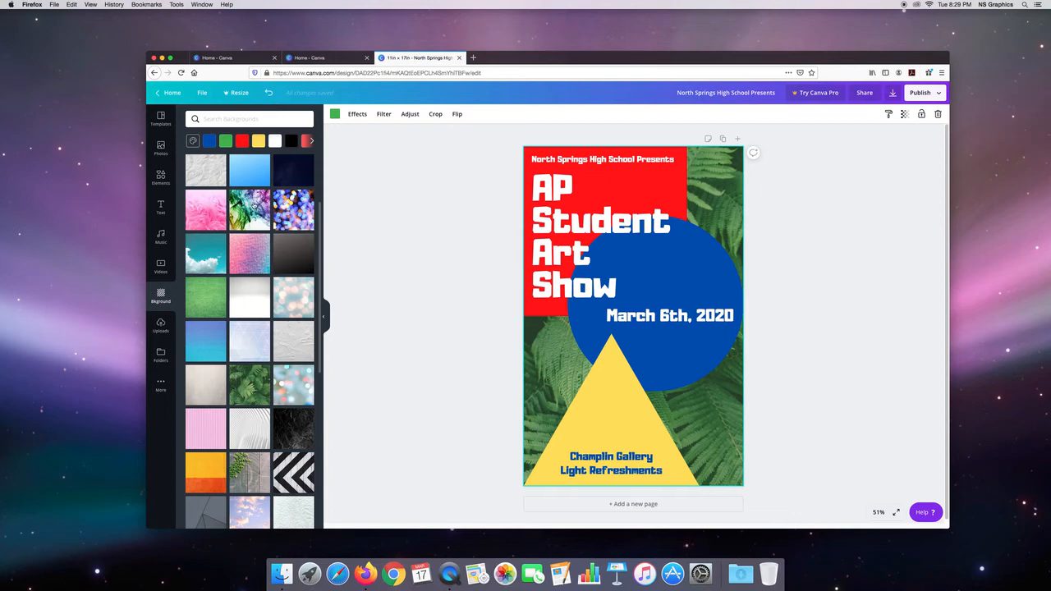
{"action": "left_click", "coordinate": [254, 206]}
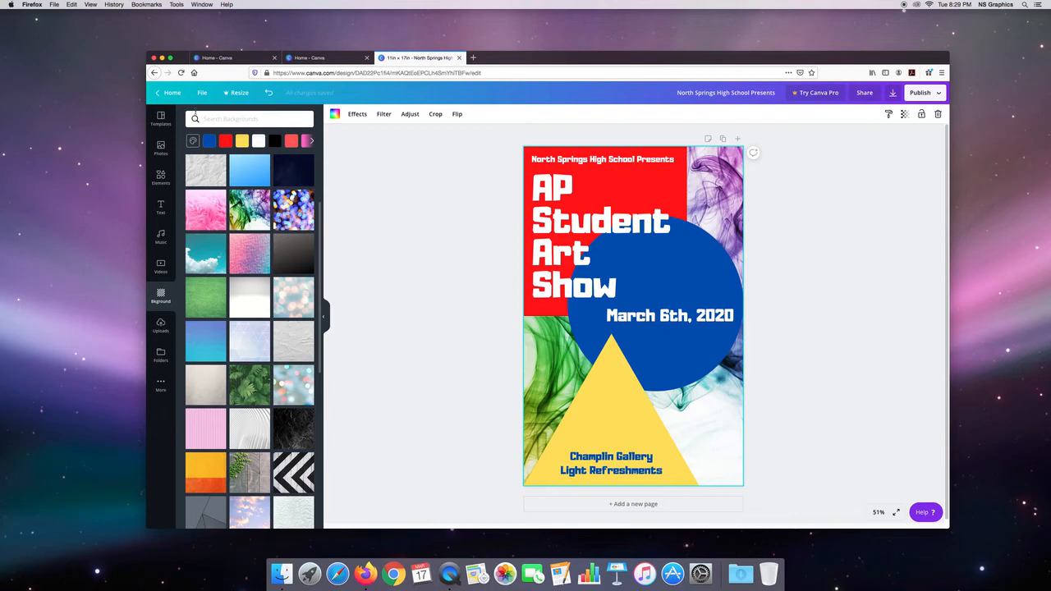
Step: Switch to Safari, move its window clear of the poster's edge, and open the Textures & Patterns category on unsplash.com
{"action": "left_click", "coordinate": [337, 572]}
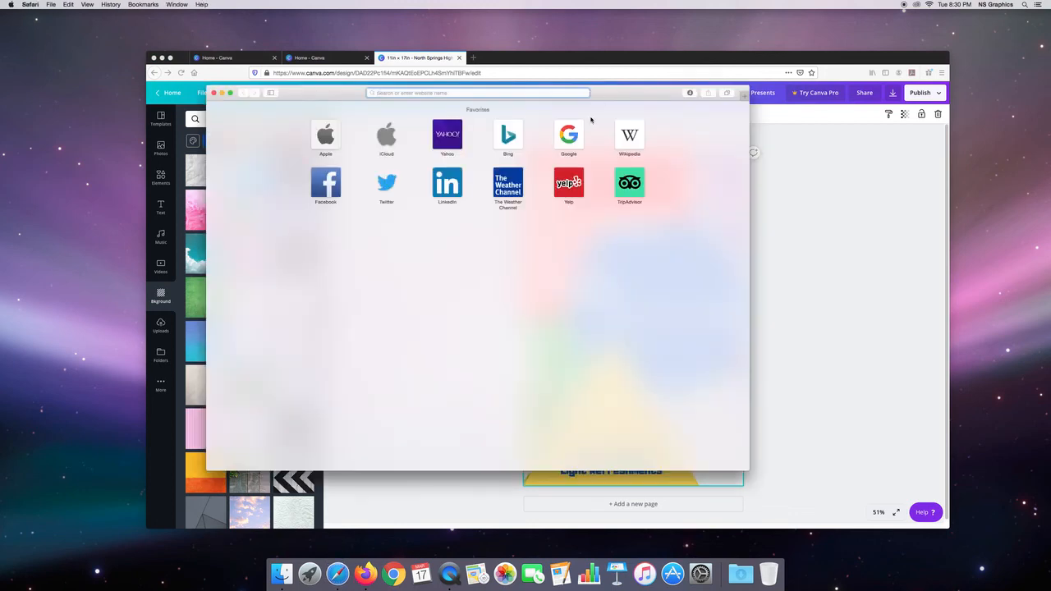
{"action": "left_click_drag", "start_coordinate": [634, 92], "coordinate": [548, 136]}
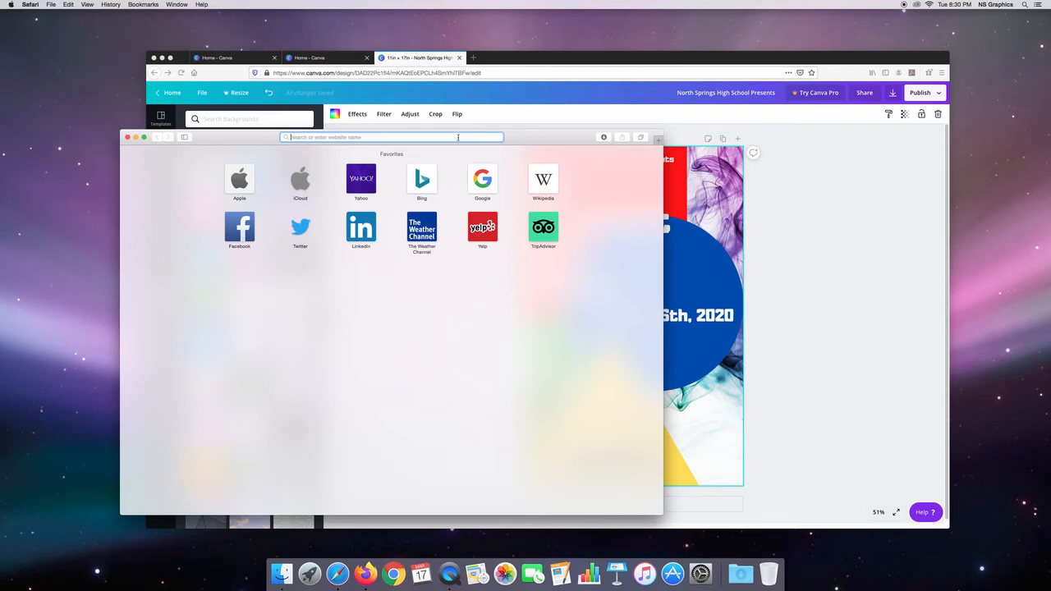
{"action": "type", "text": "unsplash.com"}
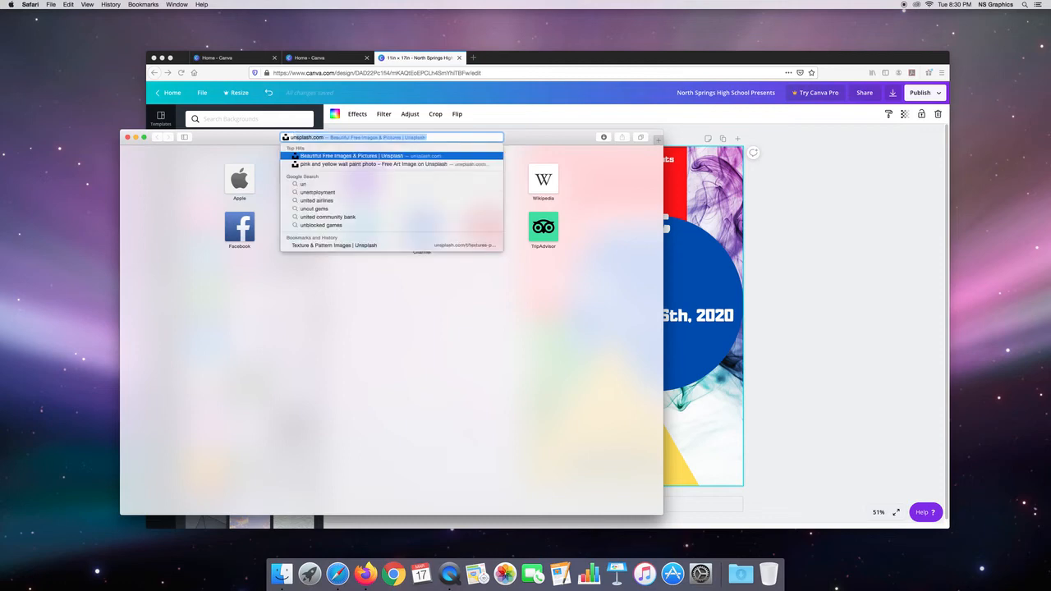
{"action": "key", "text": "Return"}
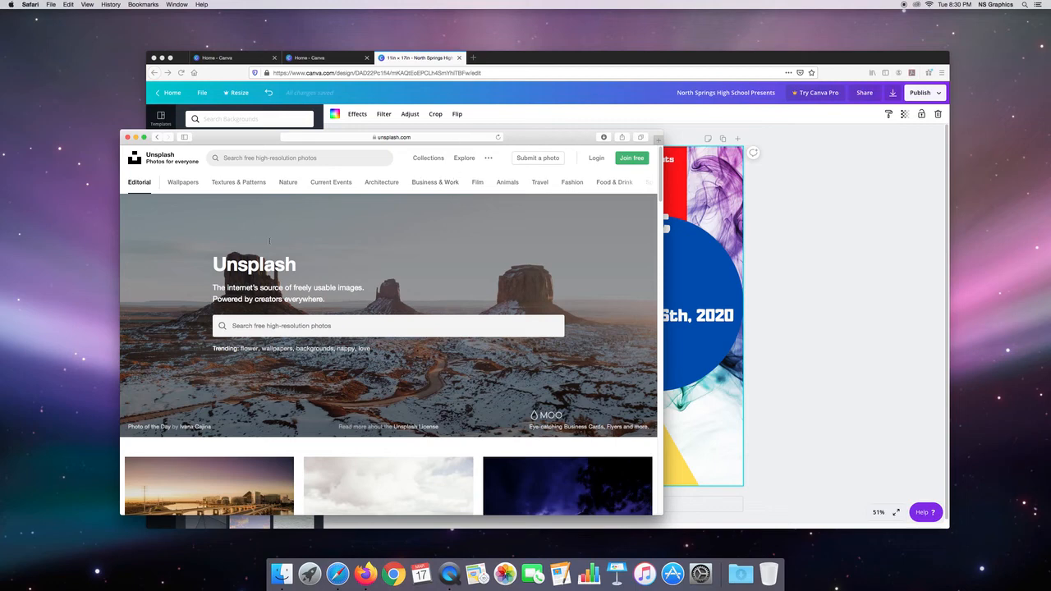
{"action": "left_click", "coordinate": [259, 183]}
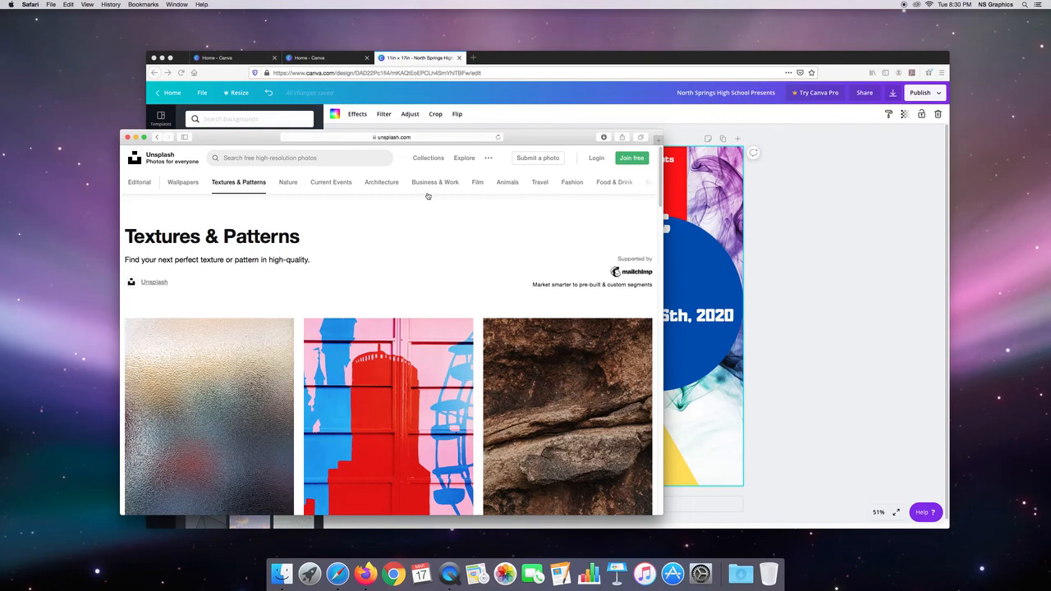
Step: Browse the Textures & Patterns photos for a colorful image that could serve as the poster's background
{"action": "scroll", "coordinate": [658, 222], "scroll_direction": "down", "scroll_amount": 5}
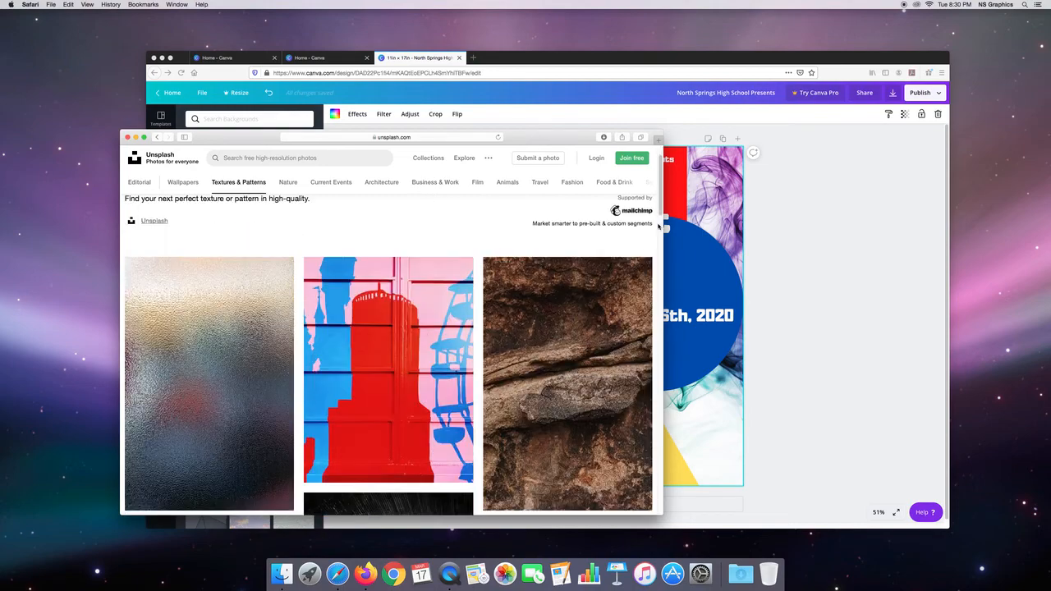
{"action": "scroll", "coordinate": [656, 244], "scroll_direction": "down", "scroll_amount": 4}
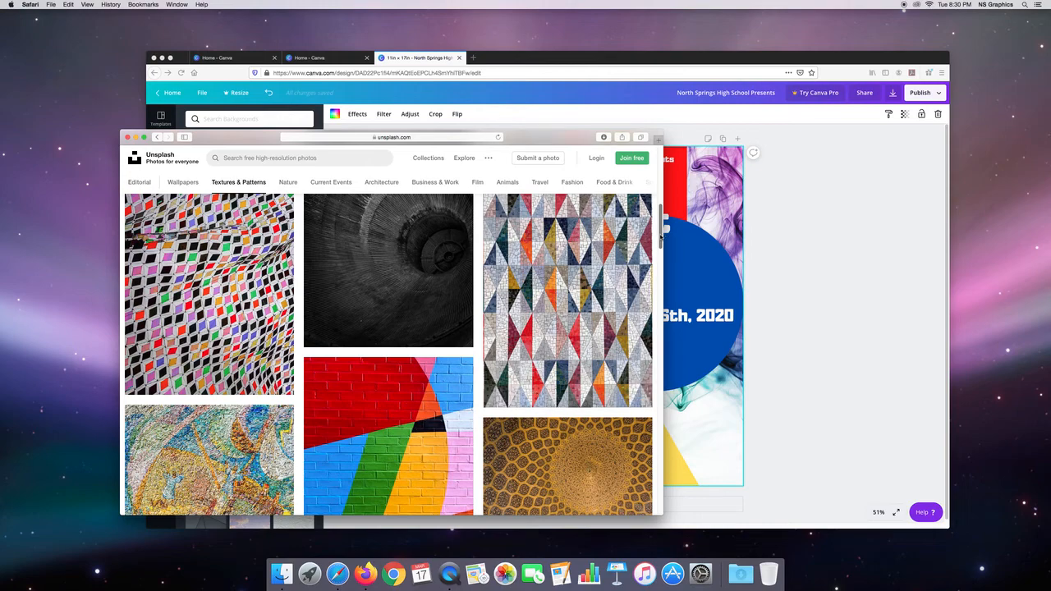
{"action": "scroll", "coordinate": [661, 237], "scroll_direction": "down", "scroll_amount": 4}
{"action": "scroll", "coordinate": [658, 265], "scroll_direction": "down", "scroll_amount": 2}
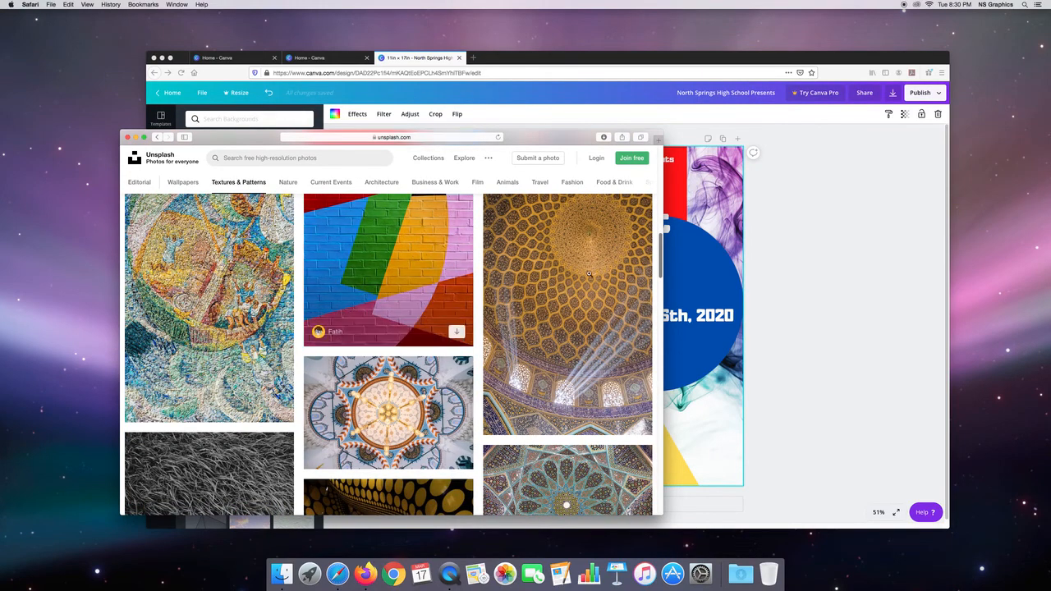
{"action": "left_click_drag", "start_coordinate": [662, 260], "coordinate": [660, 354]}
{"action": "scroll", "coordinate": [660, 354], "scroll_direction": "up", "scroll_amount": 3}
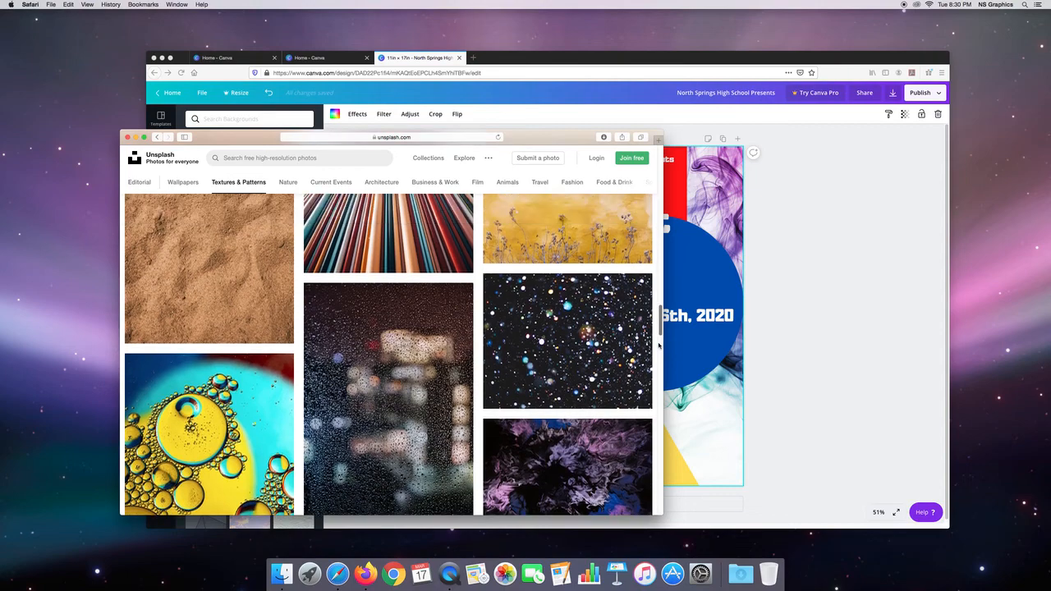
{"action": "scroll", "coordinate": [658, 344], "scroll_direction": "down", "scroll_amount": 10}
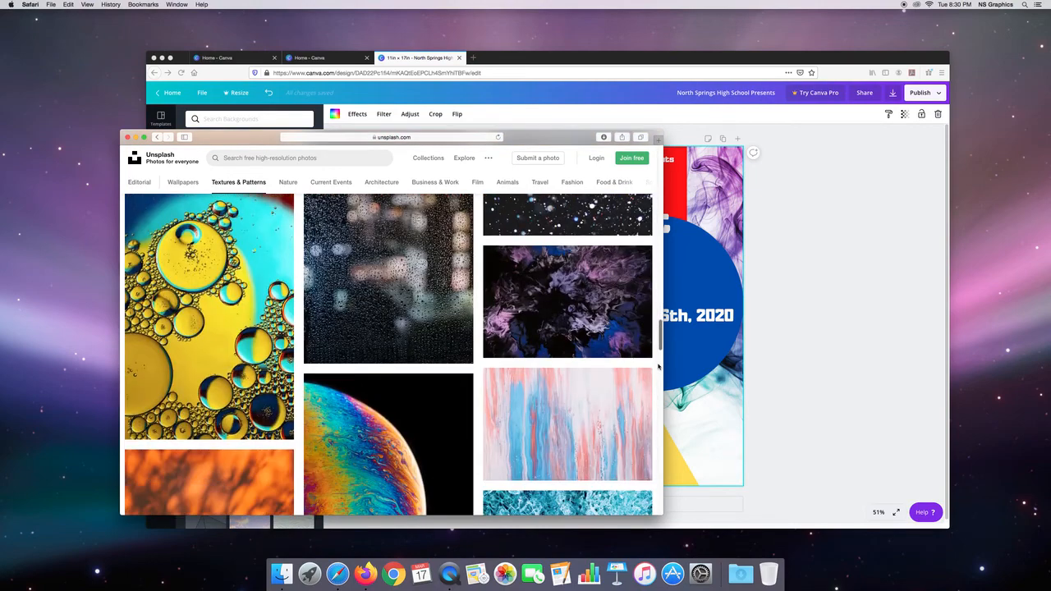
{"action": "scroll", "coordinate": [659, 403], "scroll_direction": "down", "scroll_amount": 10}
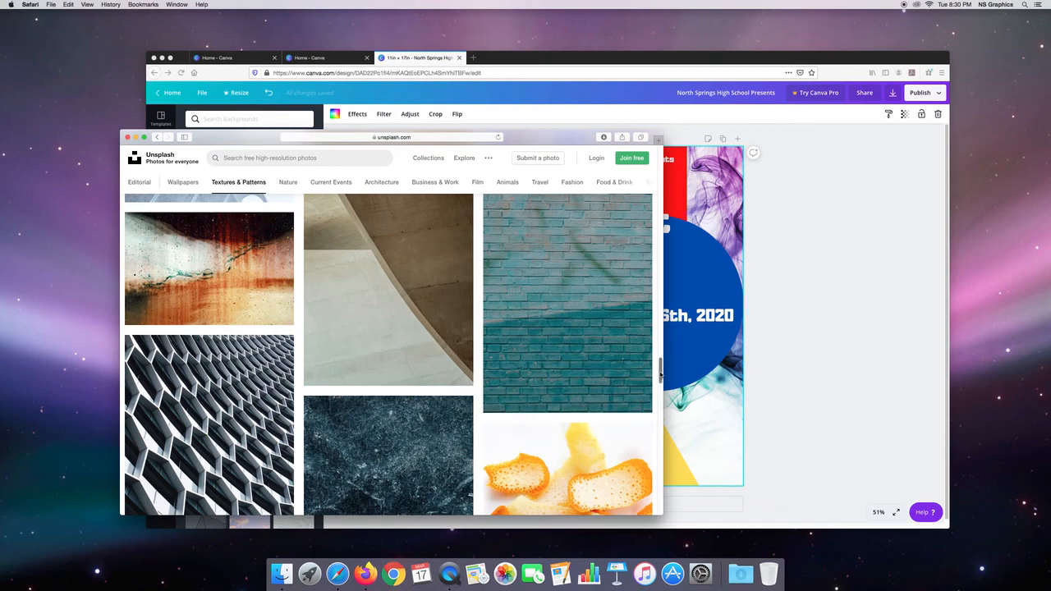
{"action": "scroll", "coordinate": [661, 374], "scroll_direction": "down", "scroll_amount": 5}
{"action": "scroll", "coordinate": [658, 328], "scroll_direction": "up", "scroll_amount": 8}
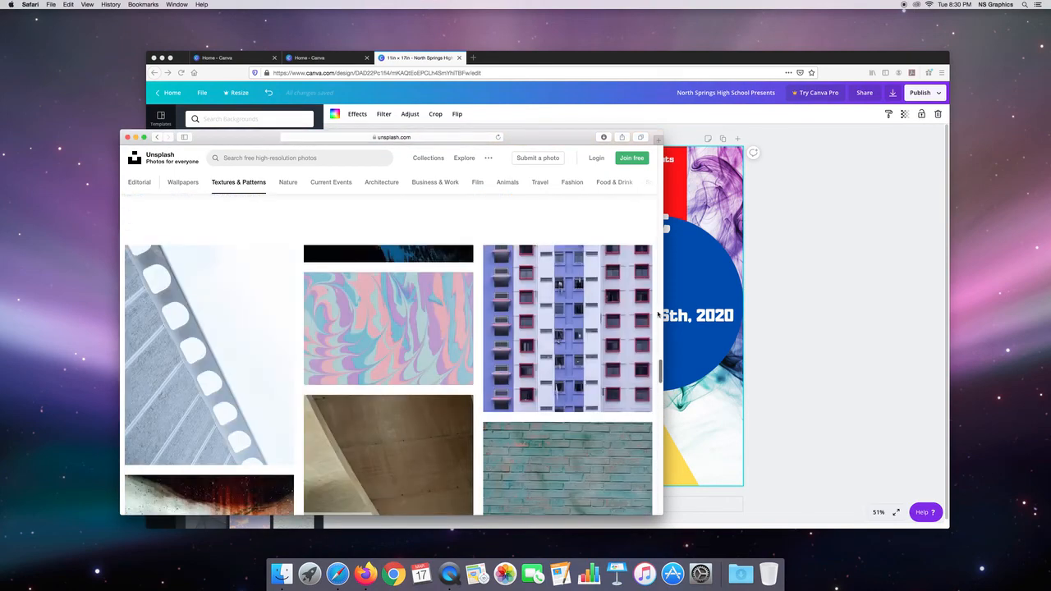
{"action": "scroll", "coordinate": [655, 272], "scroll_direction": "up", "scroll_amount": 15}
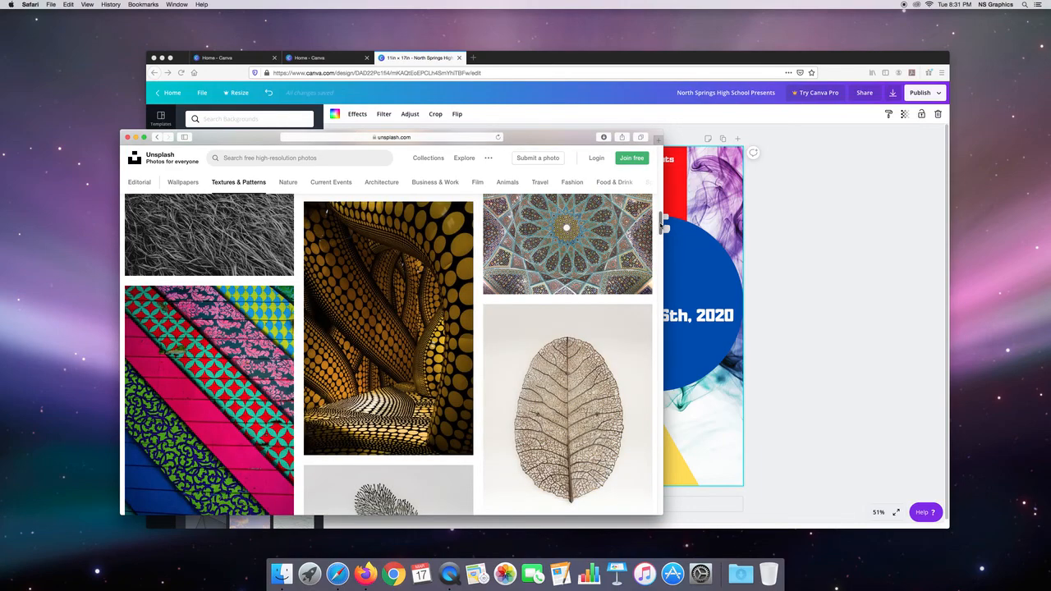
{"action": "scroll", "coordinate": [661, 218], "scroll_direction": "up", "scroll_amount": 2}
{"action": "scroll", "coordinate": [660, 214], "scroll_direction": "up", "scroll_amount": 6}
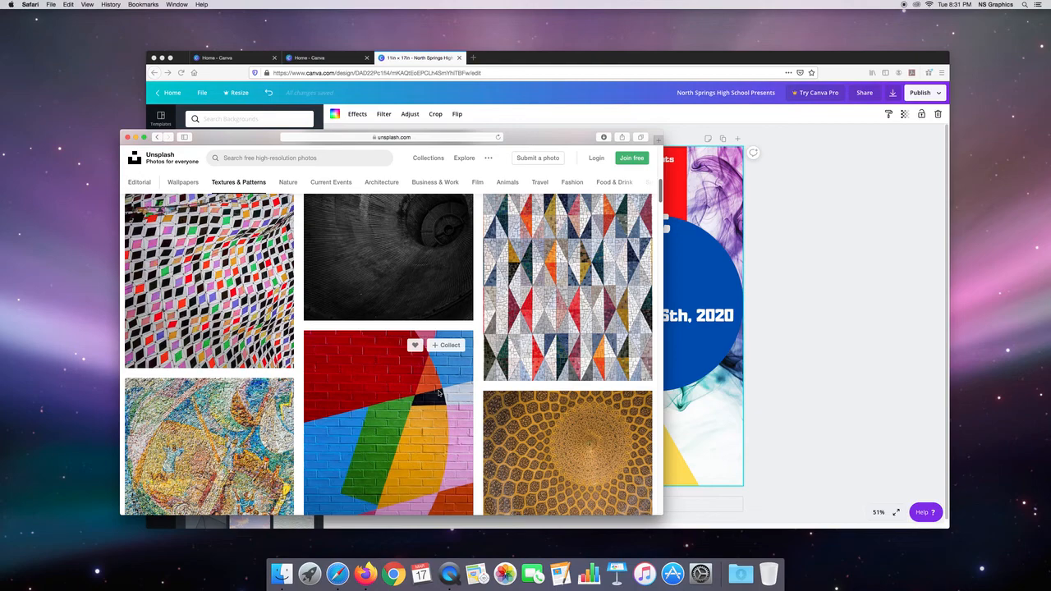
Step: Download the free photo of the multicolored geometric brick wall and copy its attribution text
{"action": "left_click", "coordinate": [438, 393]}
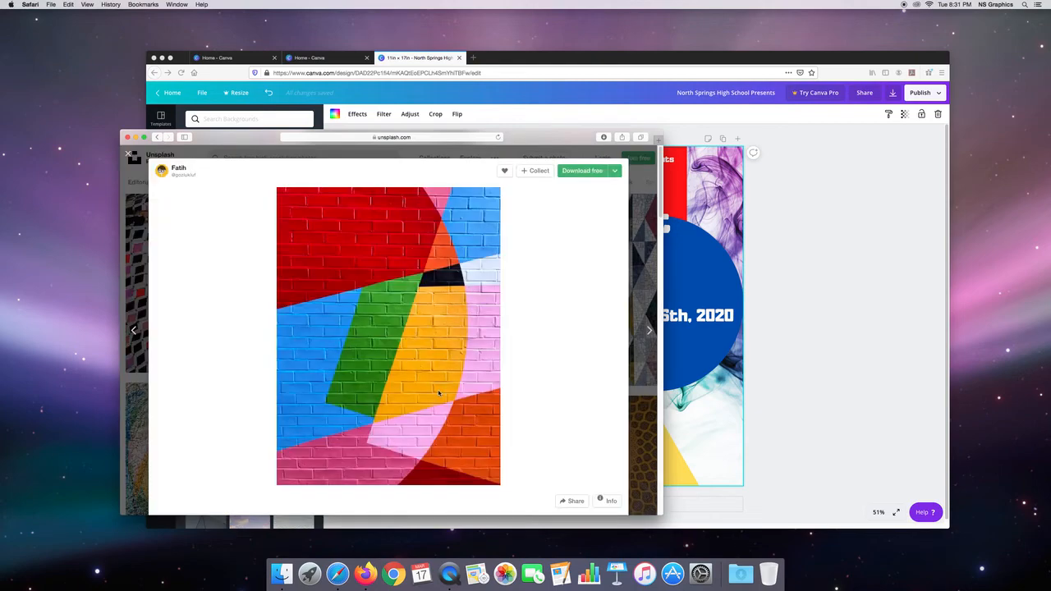
{"action": "left_click", "coordinate": [598, 171]}
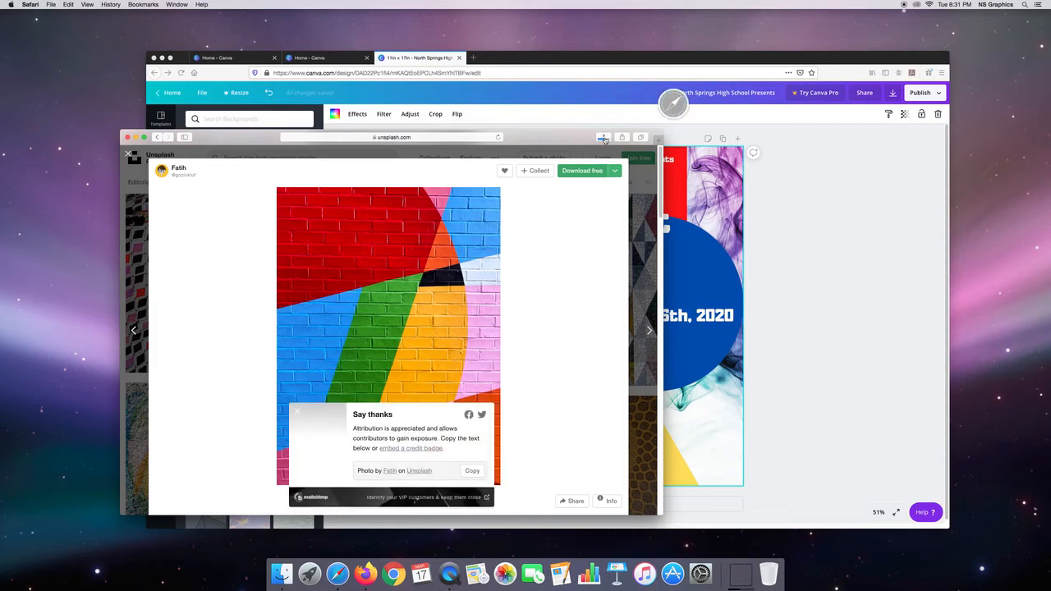
{"action": "left_click", "coordinate": [472, 471]}
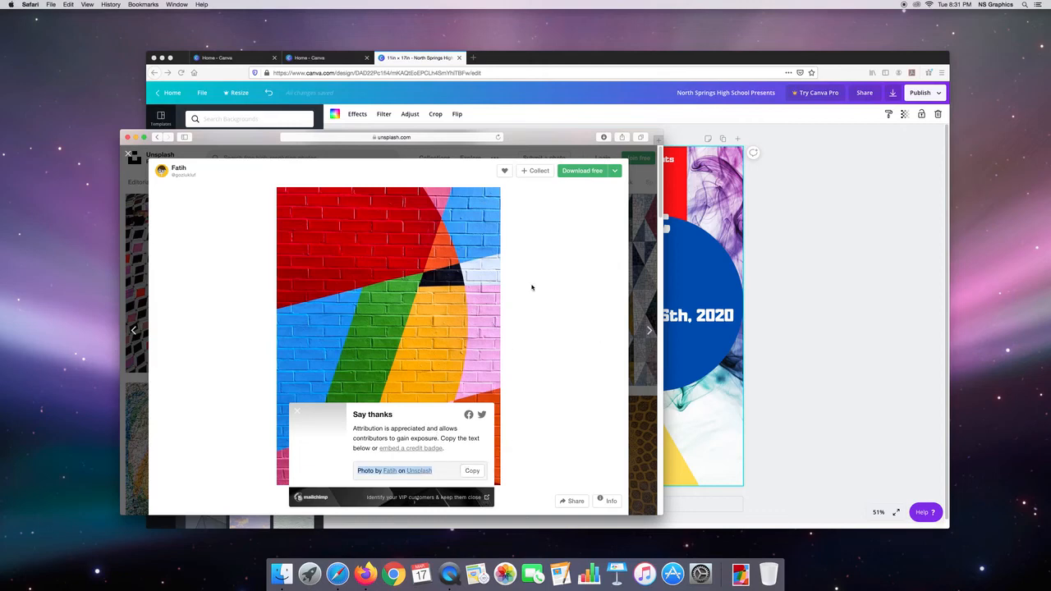
Step: Hide Safari and move the downloaded brick wall photo from the Downloads folder to the desktop
{"action": "left_click_drag", "start_coordinate": [558, 138], "coordinate": [542, 150]}
{"action": "key", "text": "super+h"}
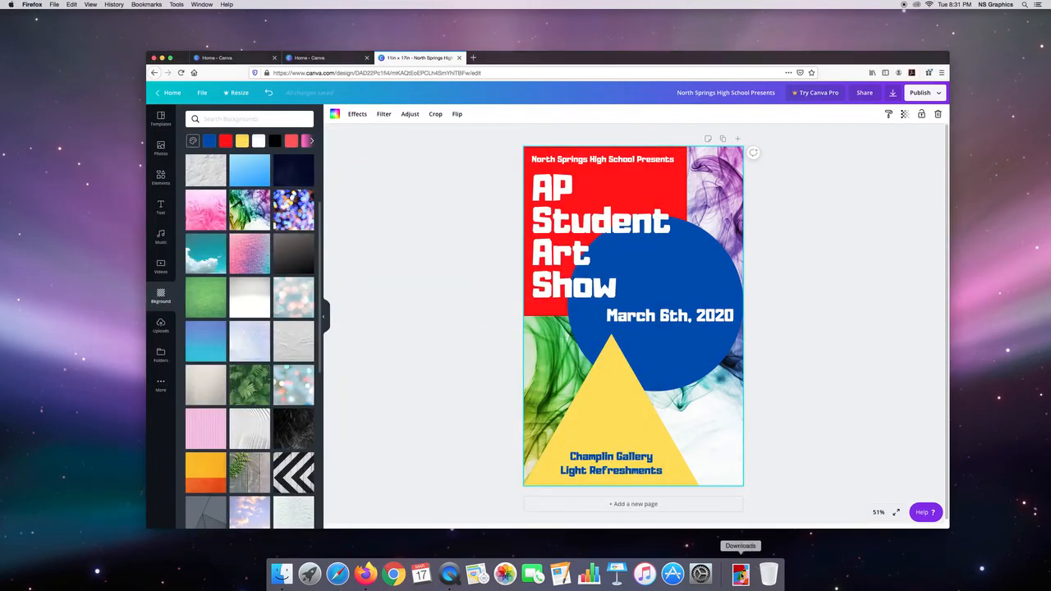
{"action": "left_click", "coordinate": [741, 575]}
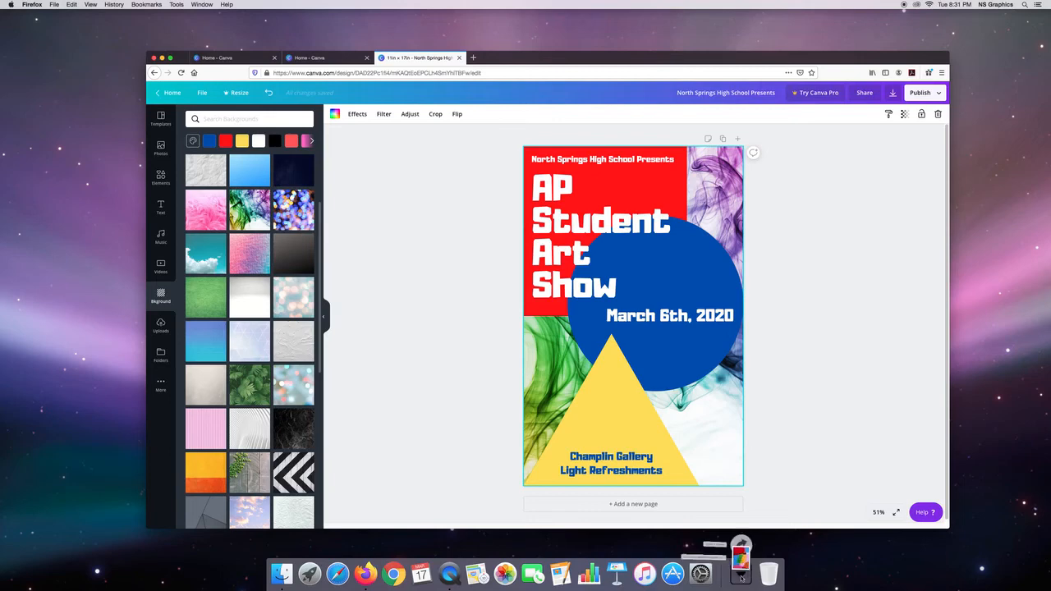
{"action": "left_click_drag", "start_coordinate": [740, 539], "coordinate": [1029, 172]}
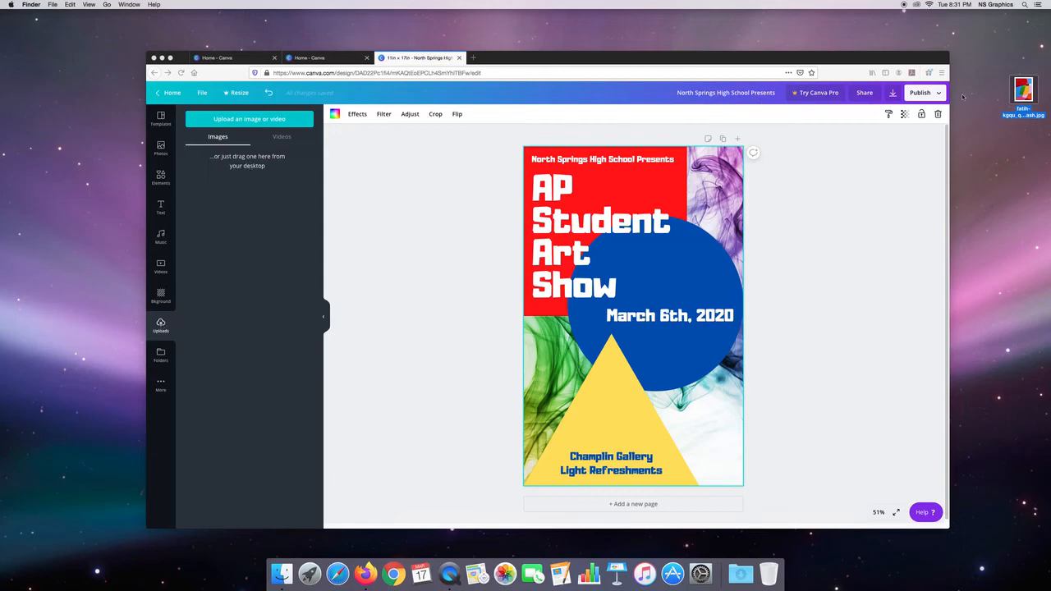
Step: Upload the brick wall photo from the desktop to the Canva image uploads and add it to the poster
{"action": "left_click_drag", "start_coordinate": [1022, 92], "coordinate": [228, 193]}
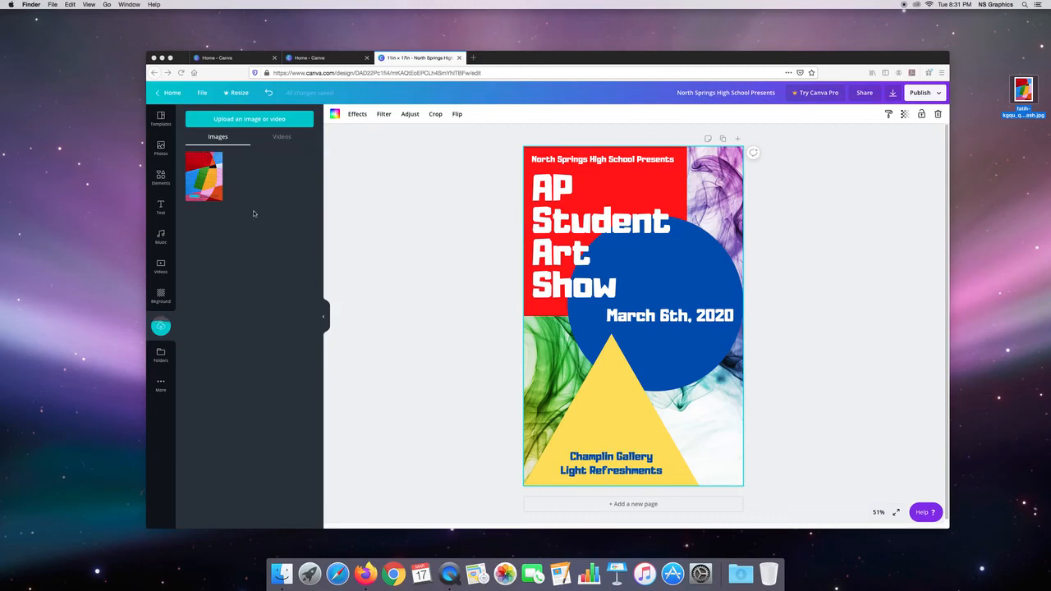
{"action": "left_click", "coordinate": [205, 174]}
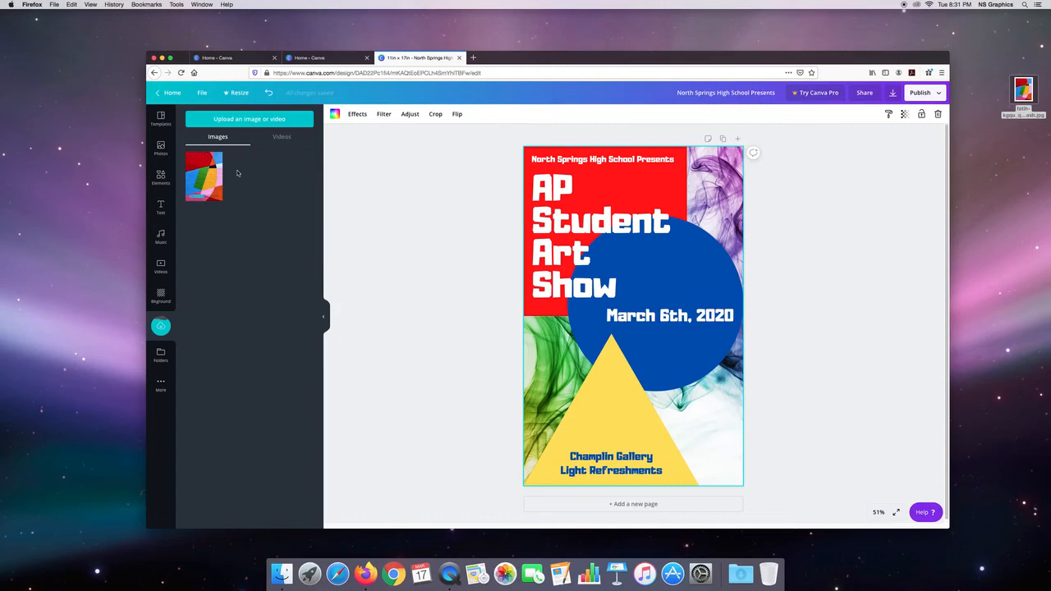
{"action": "left_click", "coordinate": [205, 166]}
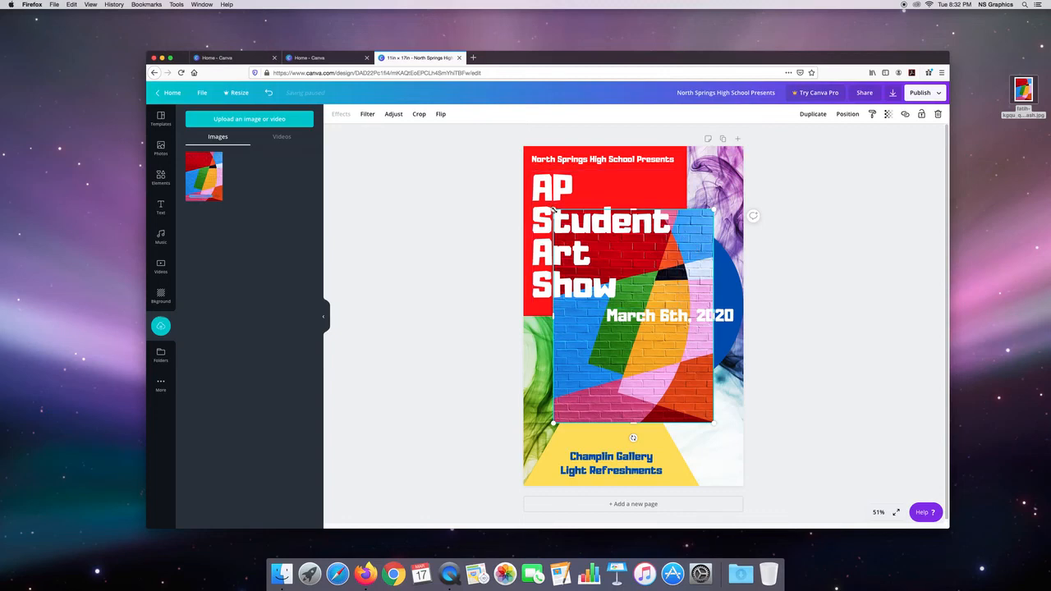
Step: Enlarge the brick wall photo beyond the poster page and crop all four sides to the page edges
{"action": "left_click_drag", "start_coordinate": [552, 211], "coordinate": [496, 134]}
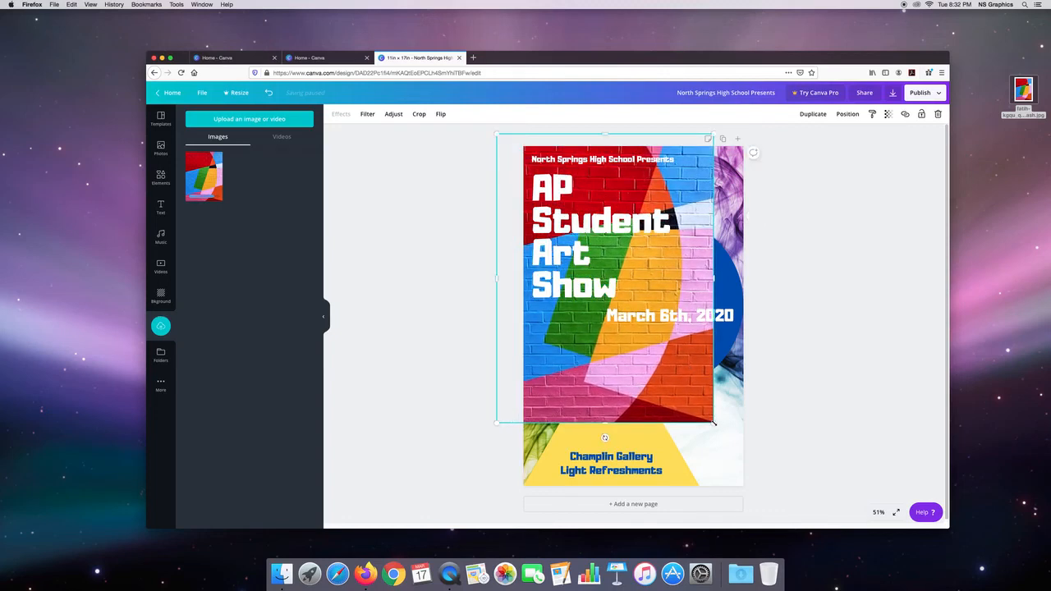
{"action": "left_click_drag", "start_coordinate": [747, 456], "coordinate": [779, 495]}
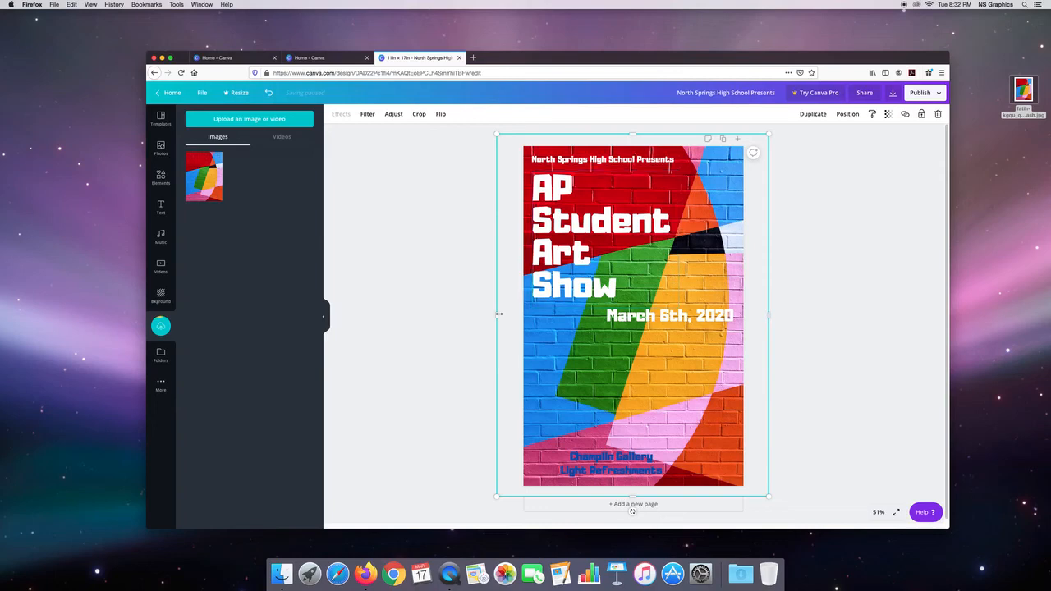
{"action": "left_click_drag", "start_coordinate": [495, 314], "coordinate": [522, 314]}
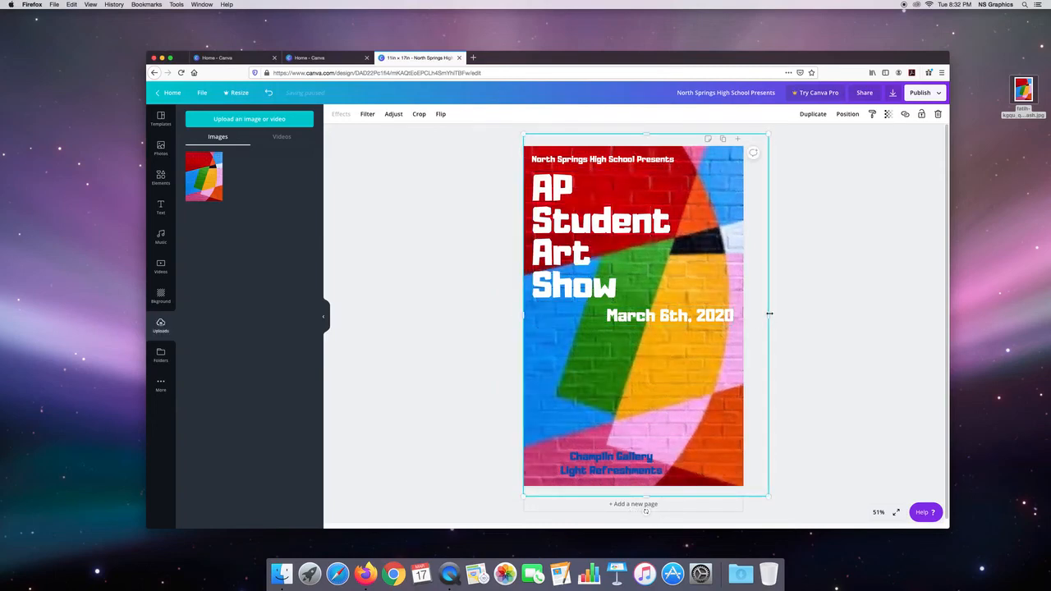
{"action": "left_click_drag", "start_coordinate": [765, 314], "coordinate": [743, 316]}
{"action": "left_click_drag", "start_coordinate": [632, 134], "coordinate": [633, 146]}
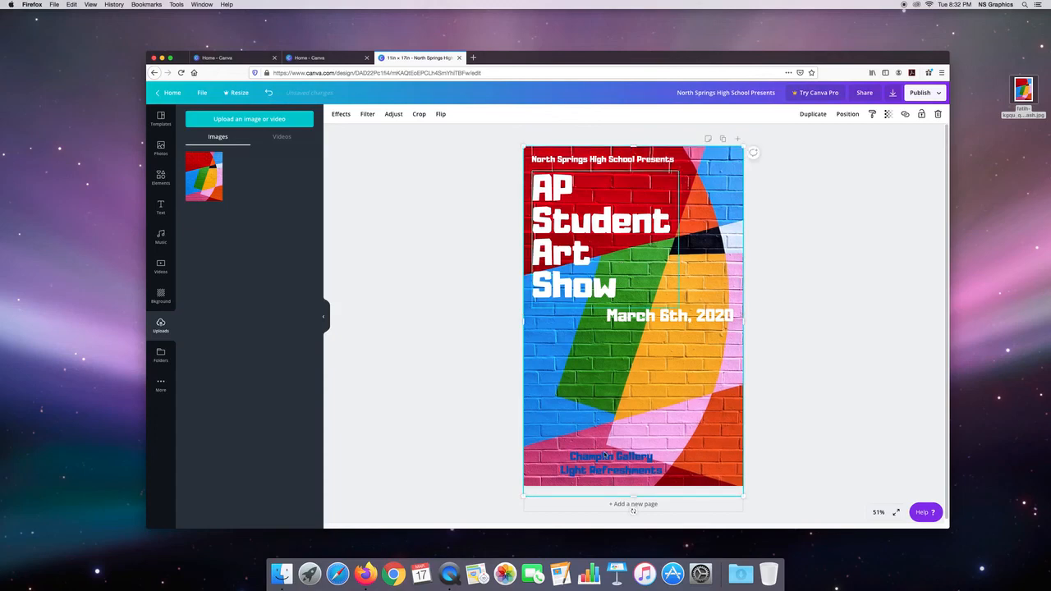
{"action": "left_click_drag", "start_coordinate": [635, 496], "coordinate": [634, 486]}
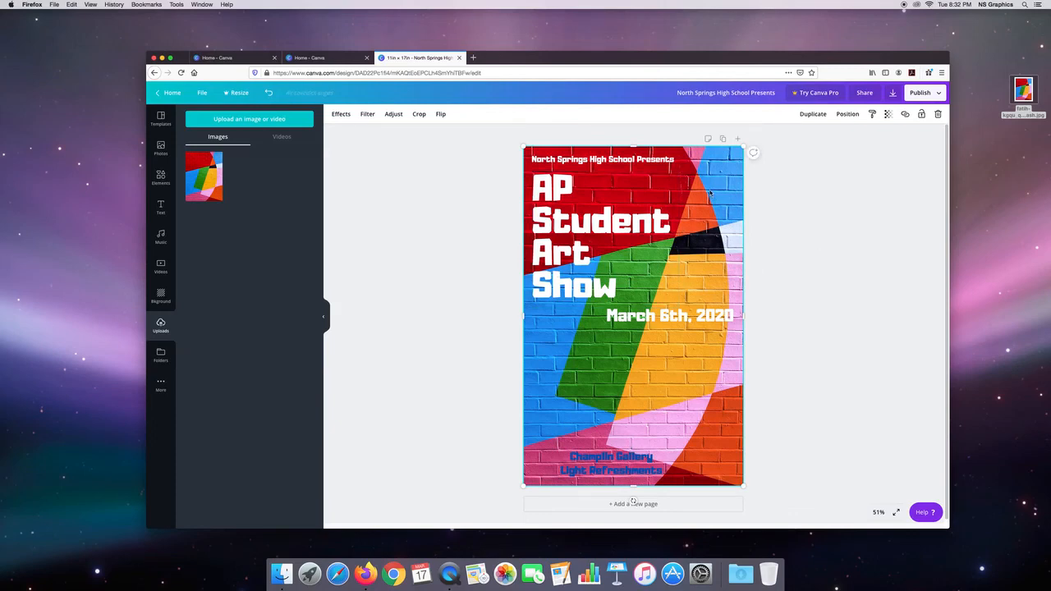
Step: Look through the adjustment, effect, filter, crop and flip options available for the brick wall photo
{"action": "left_click", "coordinate": [394, 115]}
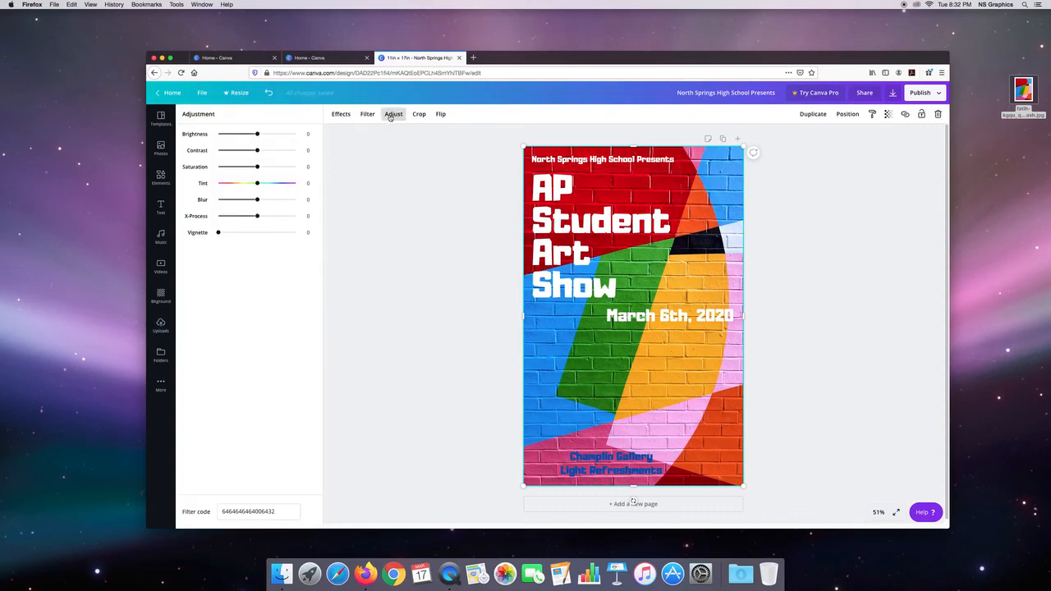
{"action": "left_click", "coordinate": [344, 115]}
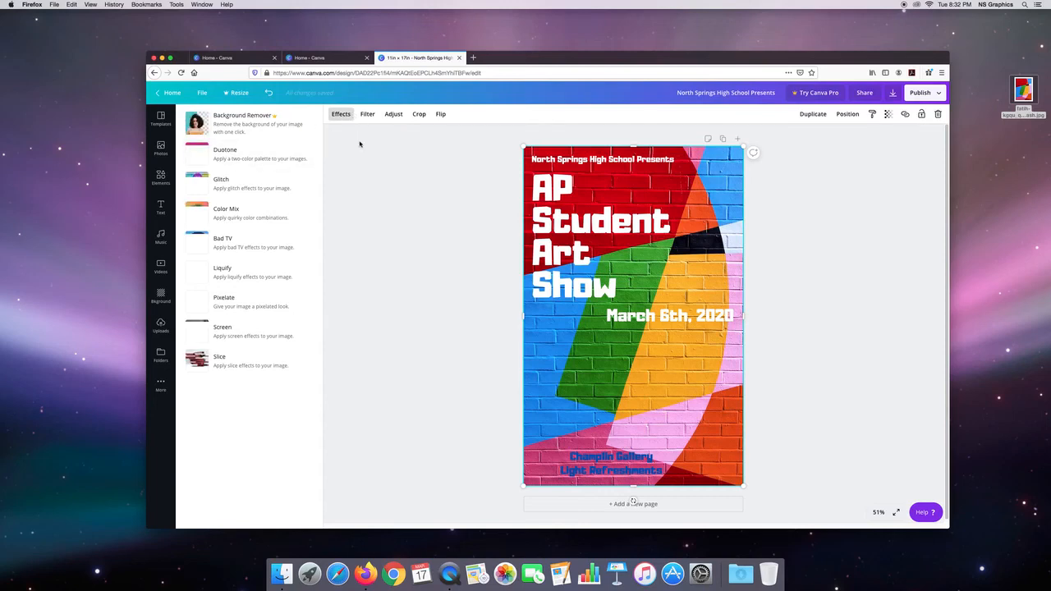
{"action": "left_click", "coordinate": [367, 115]}
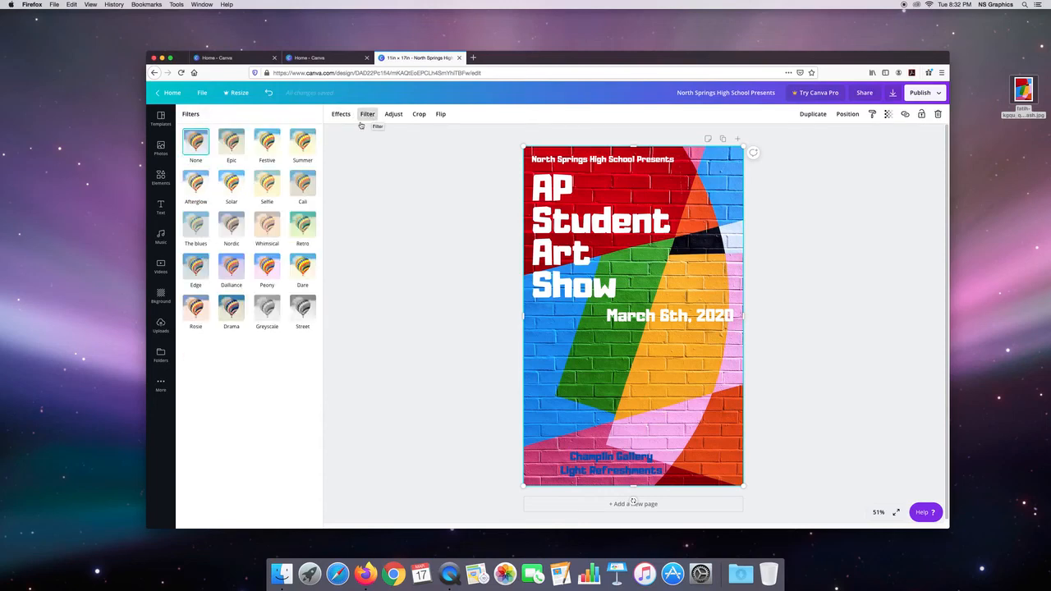
{"action": "left_click", "coordinate": [420, 115]}
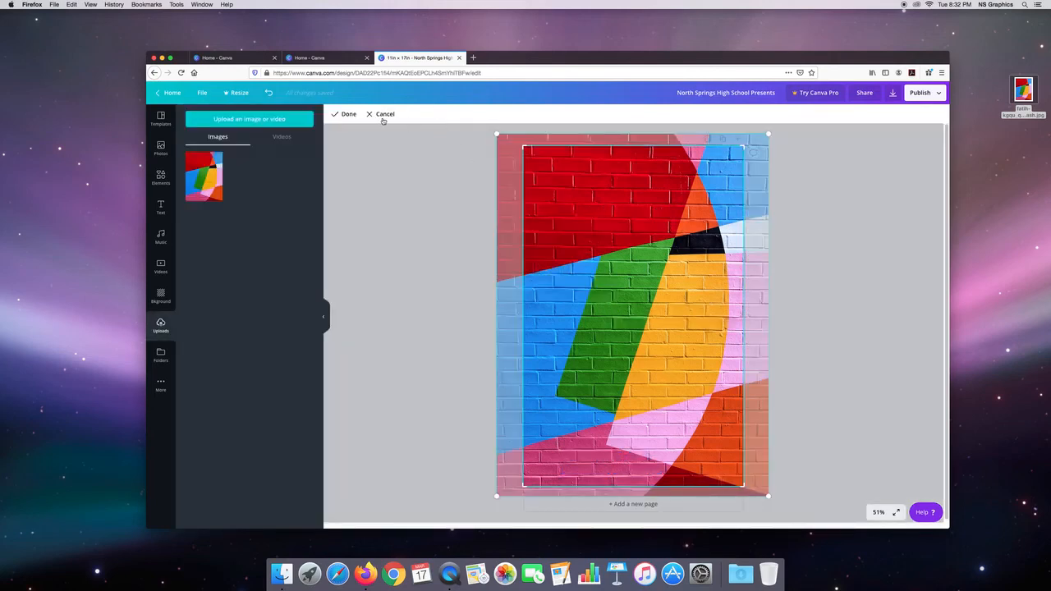
{"action": "left_click", "coordinate": [349, 114]}
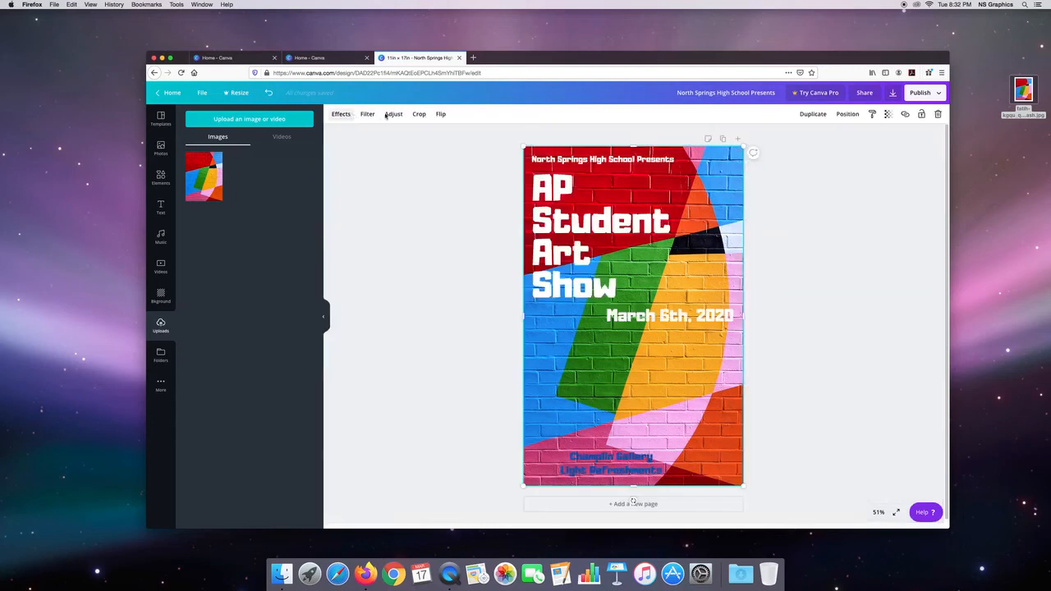
{"action": "left_click", "coordinate": [441, 115]}
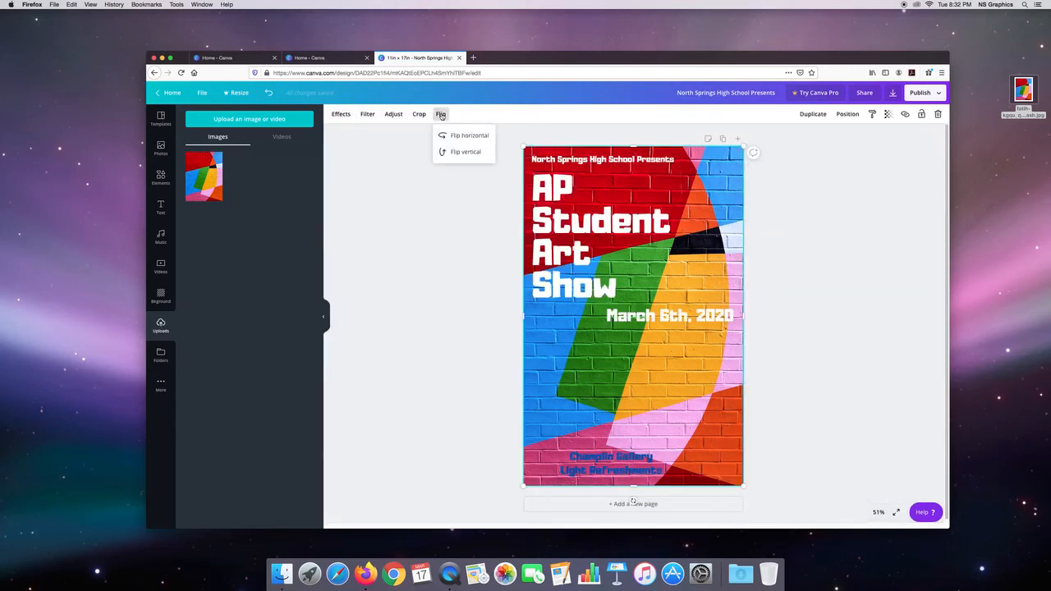
Step: Send the brick wall photo to the back, behind the poster's shapes and text, and deselect it
{"action": "left_click", "coordinate": [848, 115]}
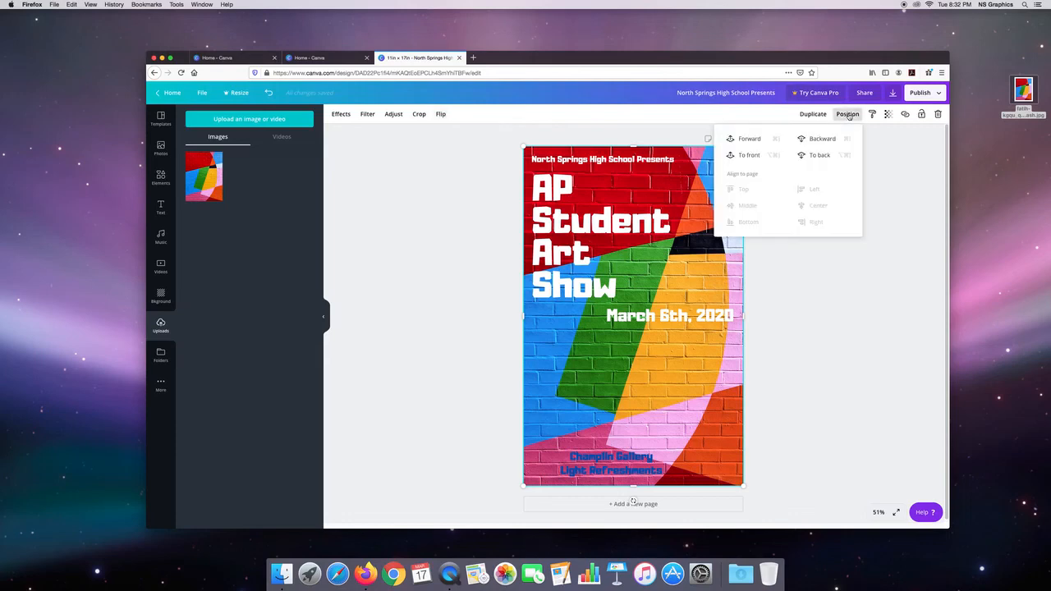
{"action": "left_click", "coordinate": [819, 154]}
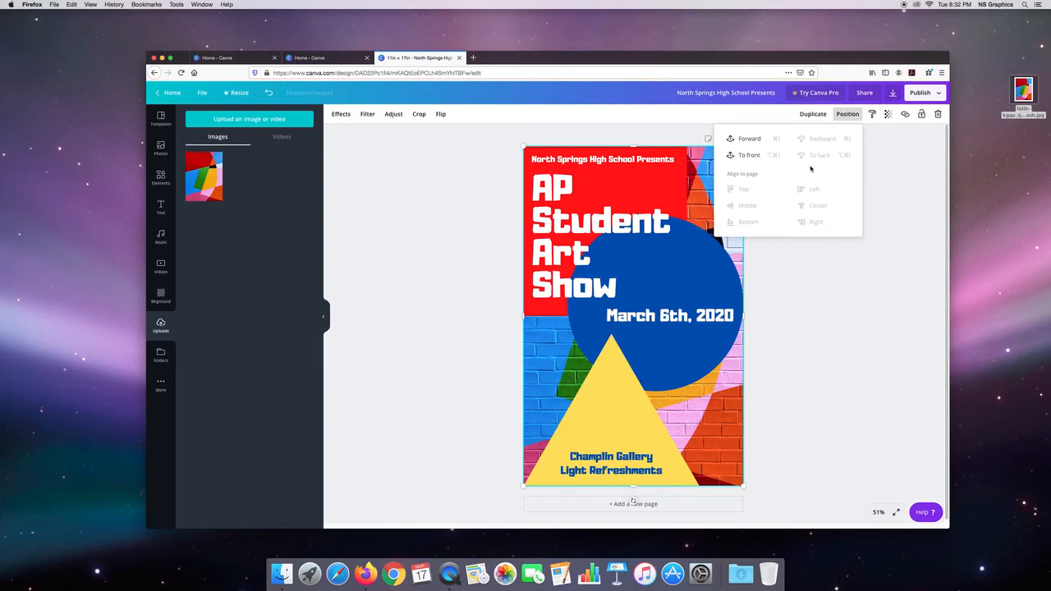
{"action": "left_click", "coordinate": [797, 263]}
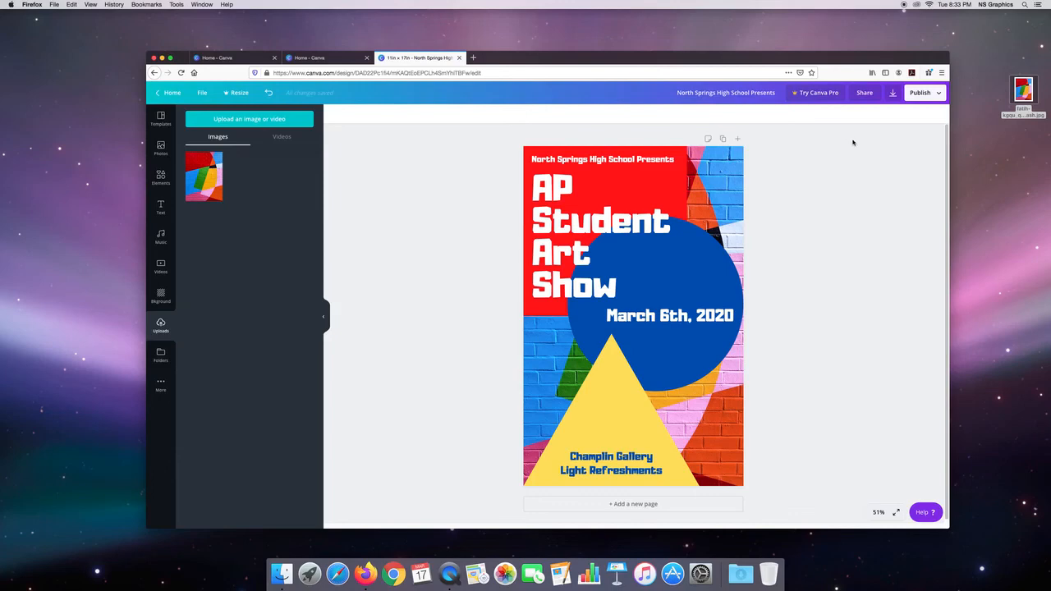
Step: Download the poster as a PDF Print file without crop marks and bleed, and save the file
{"action": "left_click", "coordinate": [893, 94]}
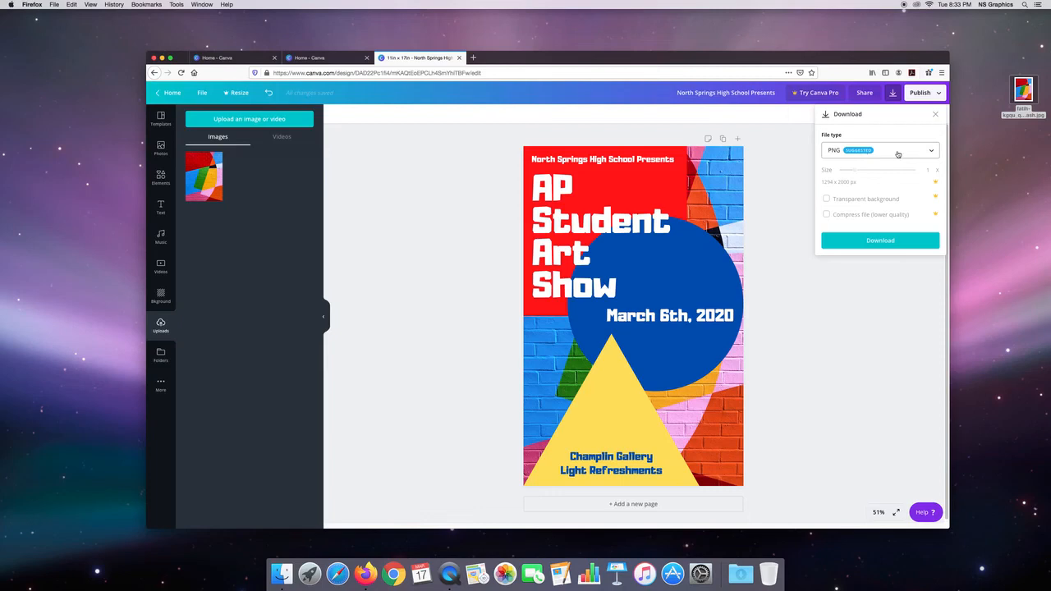
{"action": "left_click", "coordinate": [899, 154]}
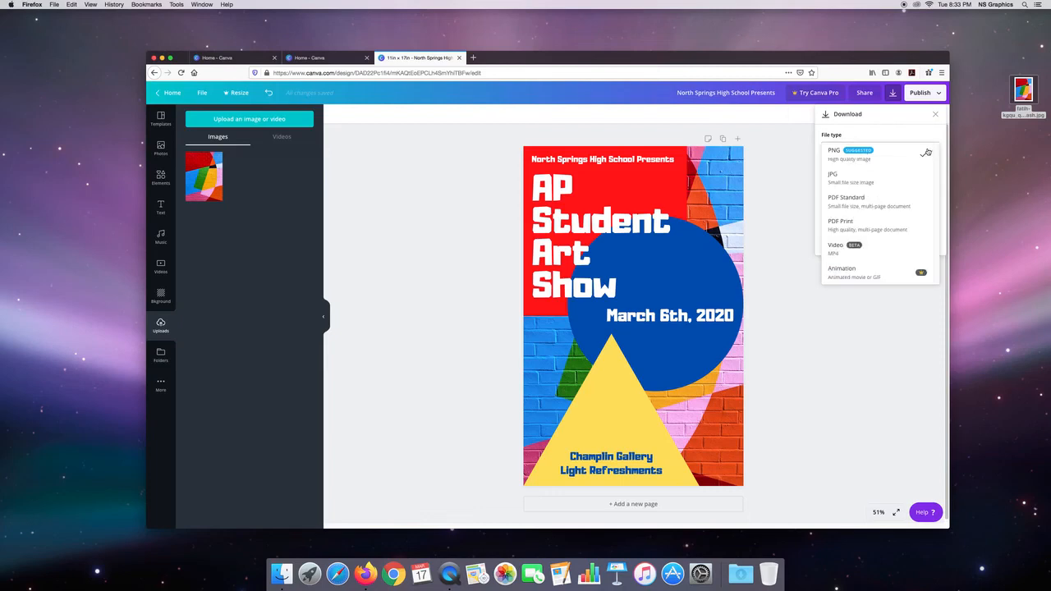
{"action": "left_click", "coordinate": [892, 226]}
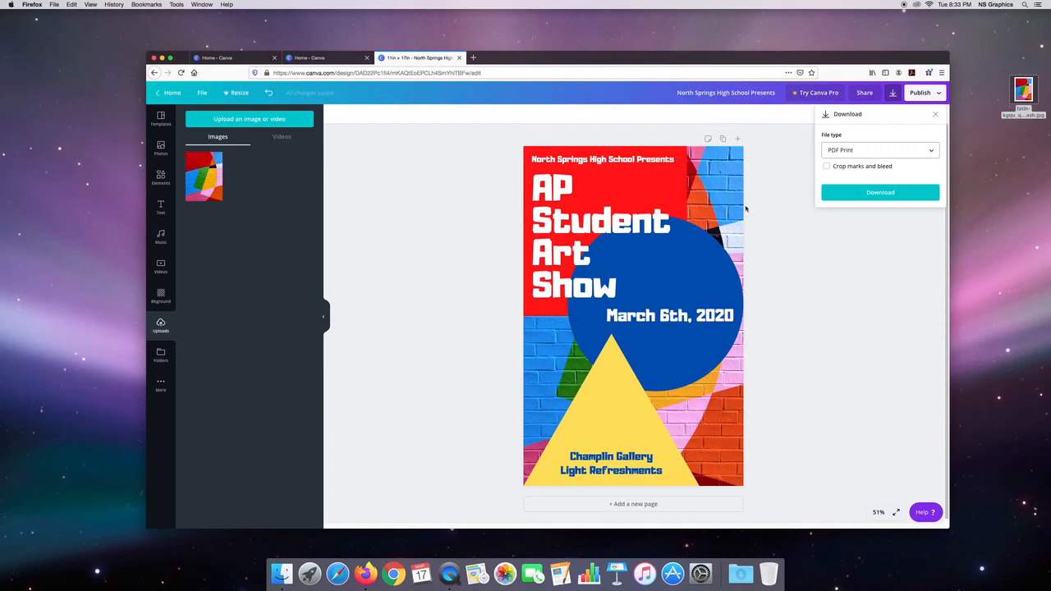
{"action": "left_click", "coordinate": [882, 194]}
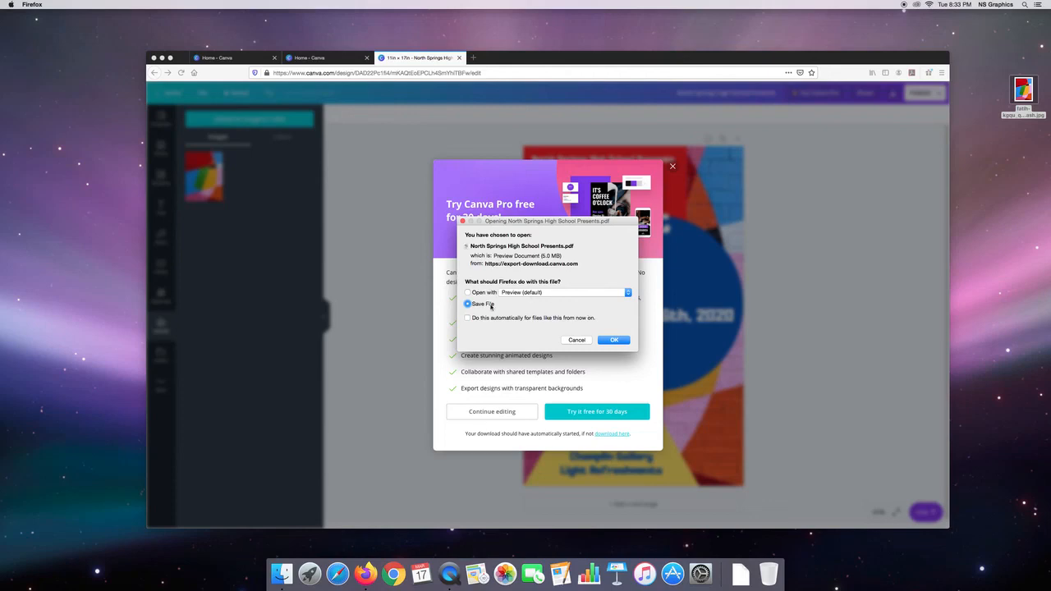
{"action": "left_click", "coordinate": [617, 339]}
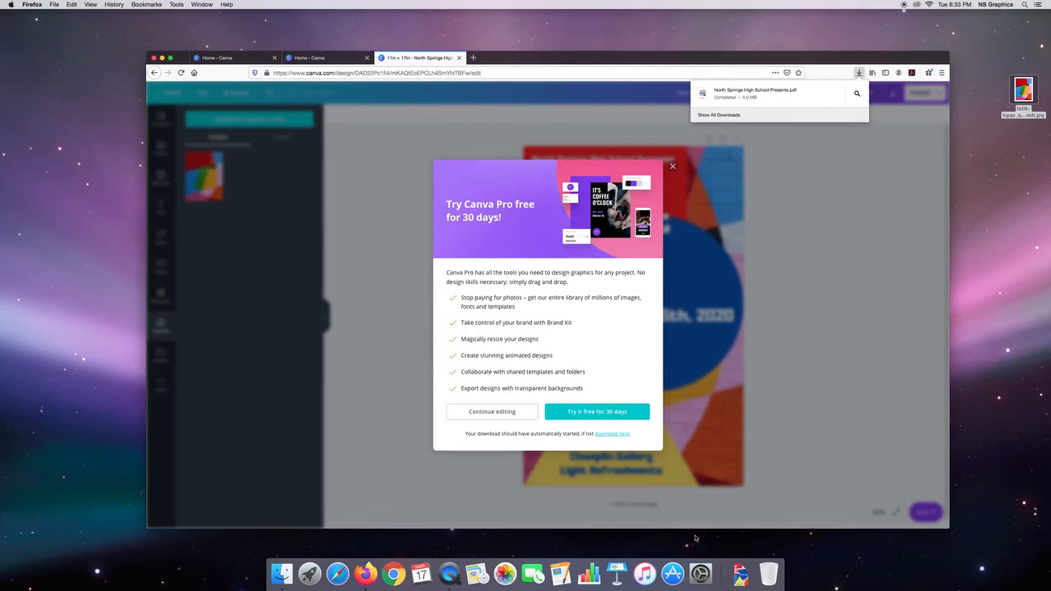
Step: Move the downloaded poster PDF from the Downloads folder to the desktop, below the brick wall photo
{"action": "left_click", "coordinate": [741, 574]}
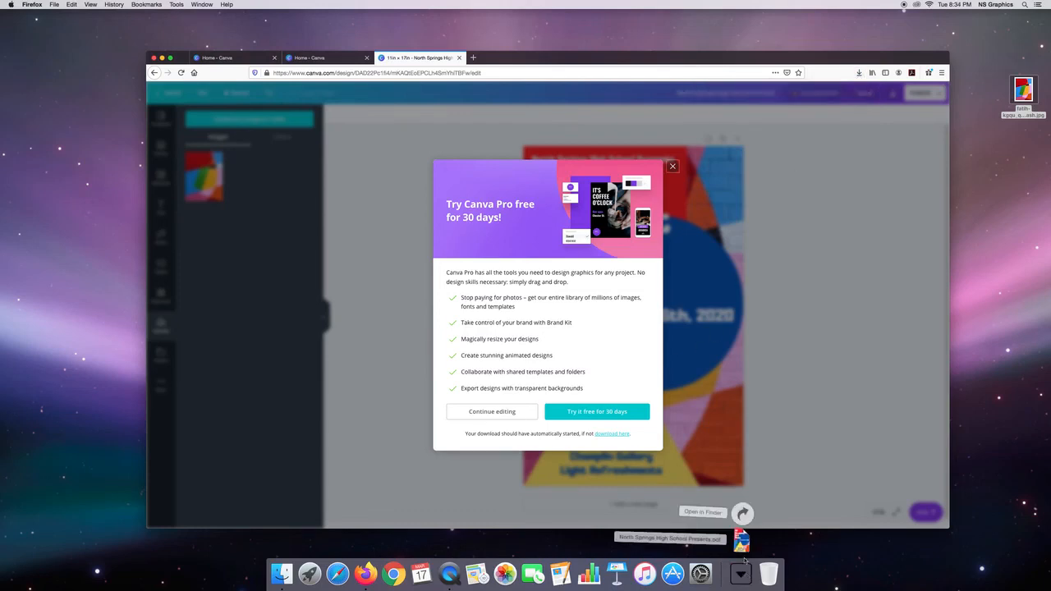
{"action": "left_click_drag", "start_coordinate": [741, 539], "coordinate": [965, 285]}
{"action": "left_click_drag", "start_coordinate": [1016, 228], "coordinate": [1015, 225]}
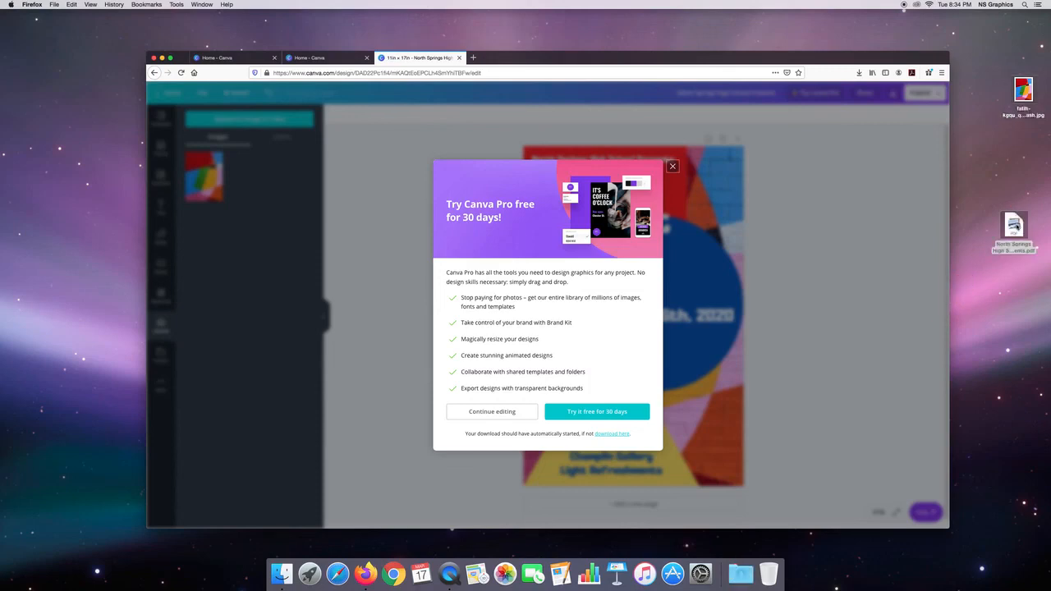
Step: Open the poster PDF from the desktop in Preview, examine it in full screen and leave full screen
{"action": "double_click", "coordinate": [1015, 225]}
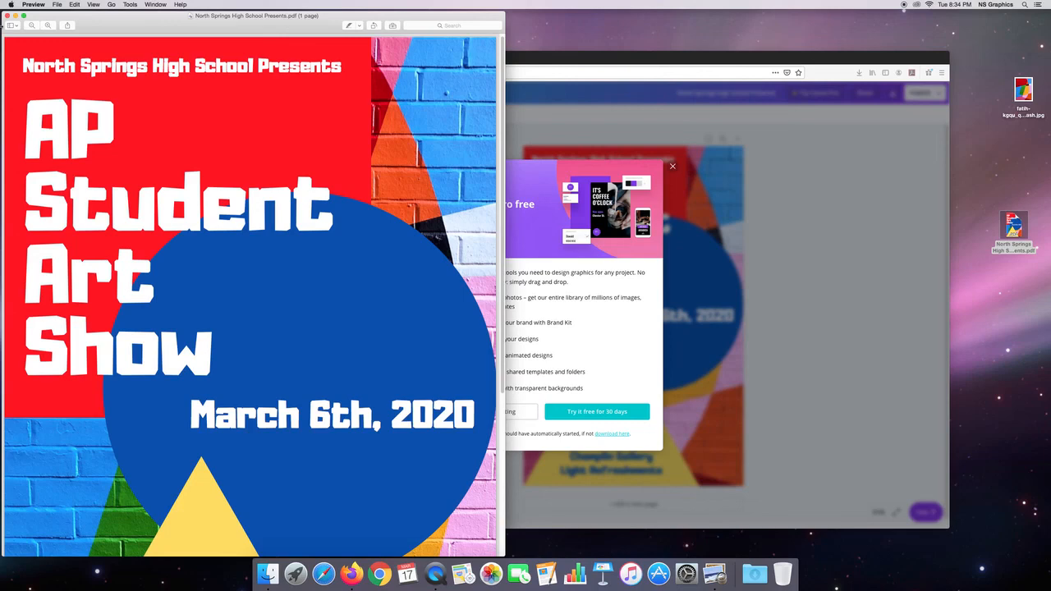
{"action": "left_click", "coordinate": [95, 5]}
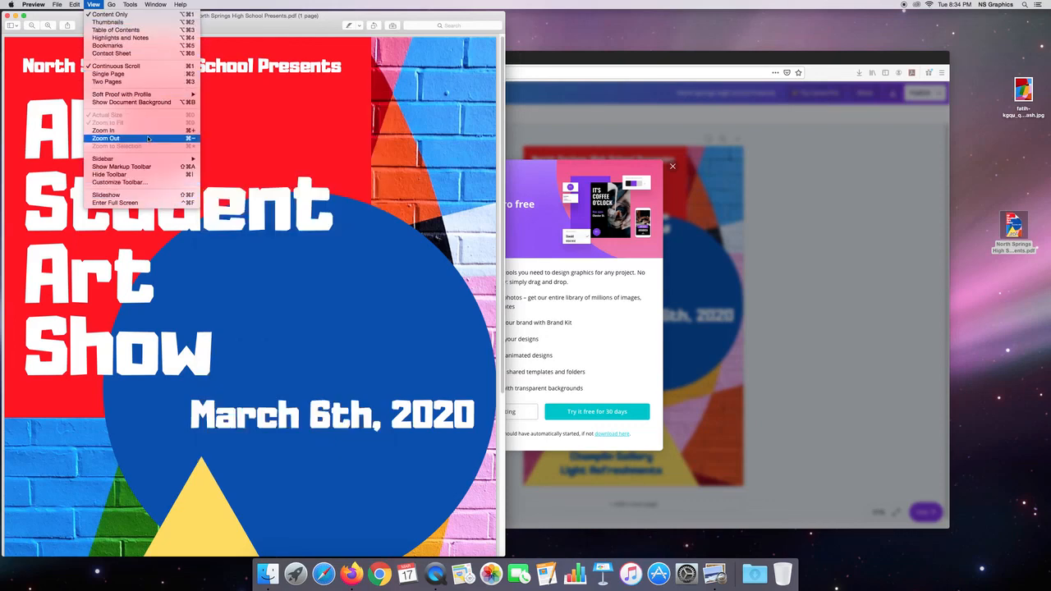
{"action": "left_click", "coordinate": [154, 203]}
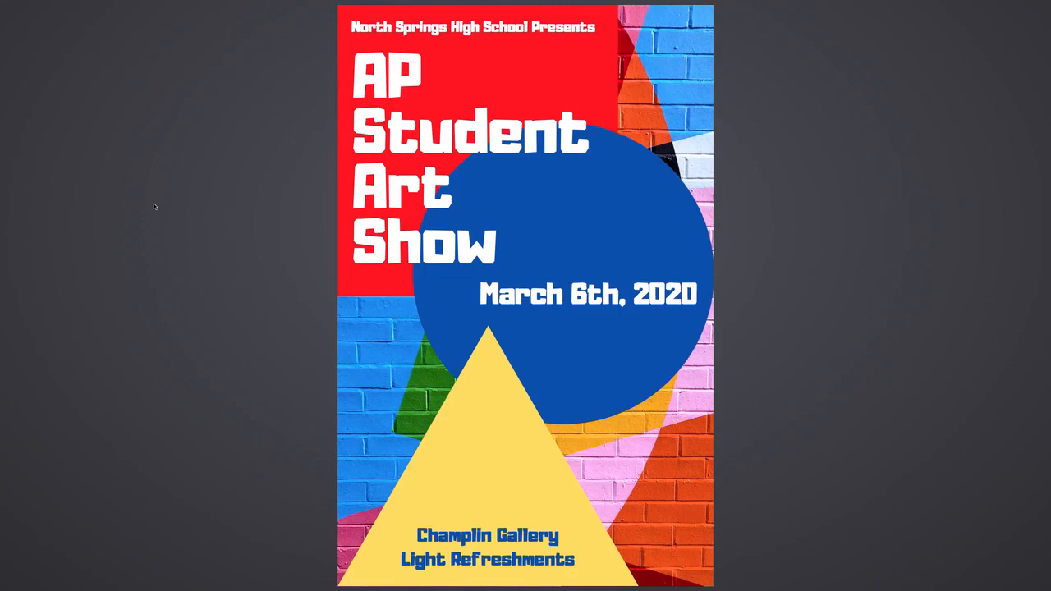
{"action": "key", "text": "Escape"}
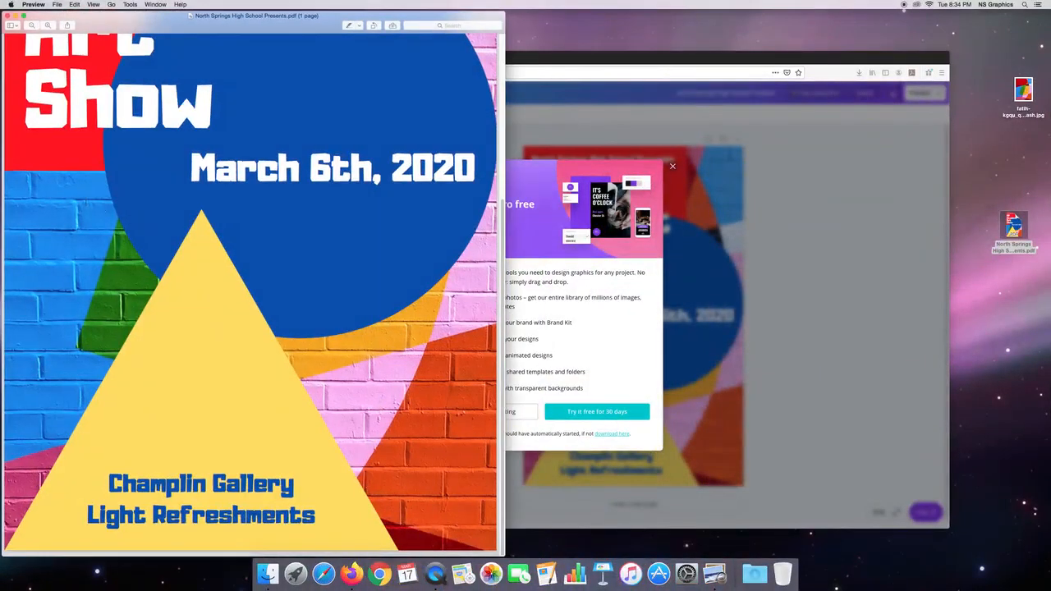
Step: Quit Preview and dismiss the Canva Pro trial offer covering the poster
{"action": "key", "text": "super+q"}
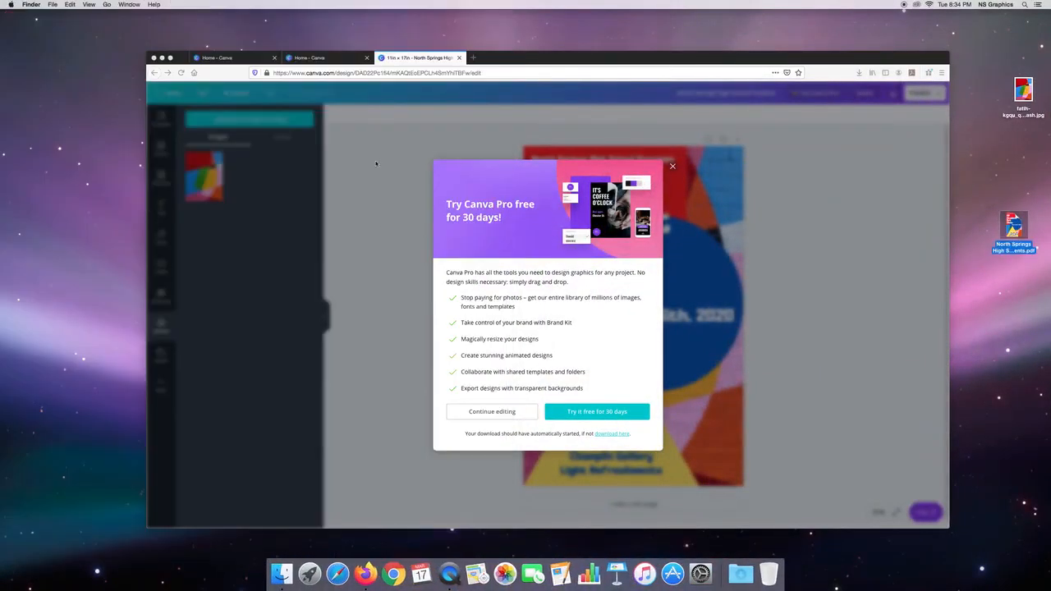
{"action": "left_click", "coordinate": [671, 167]}
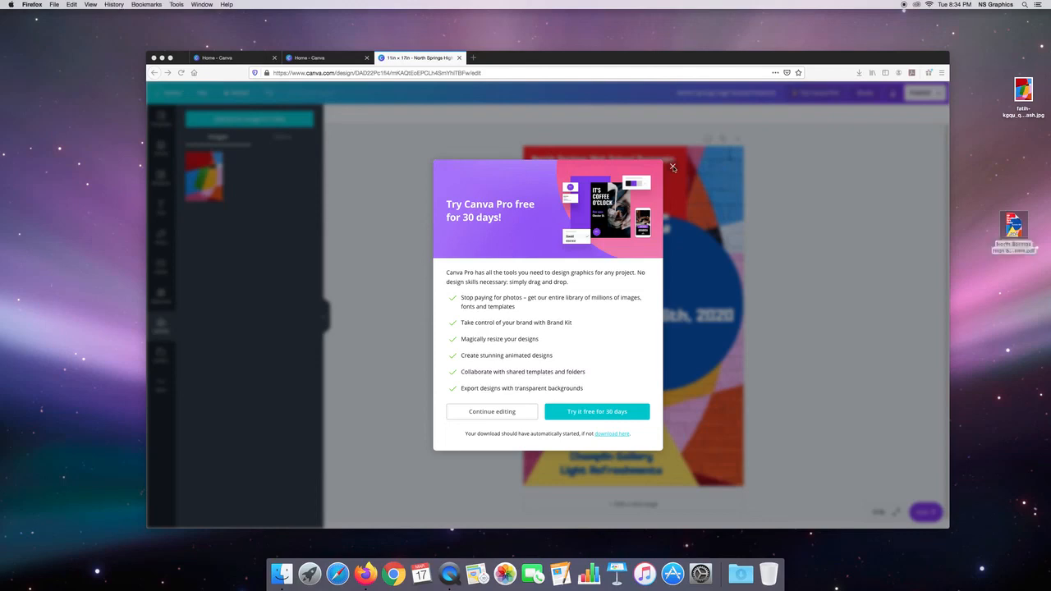
{"action": "left_click", "coordinate": [672, 166]}
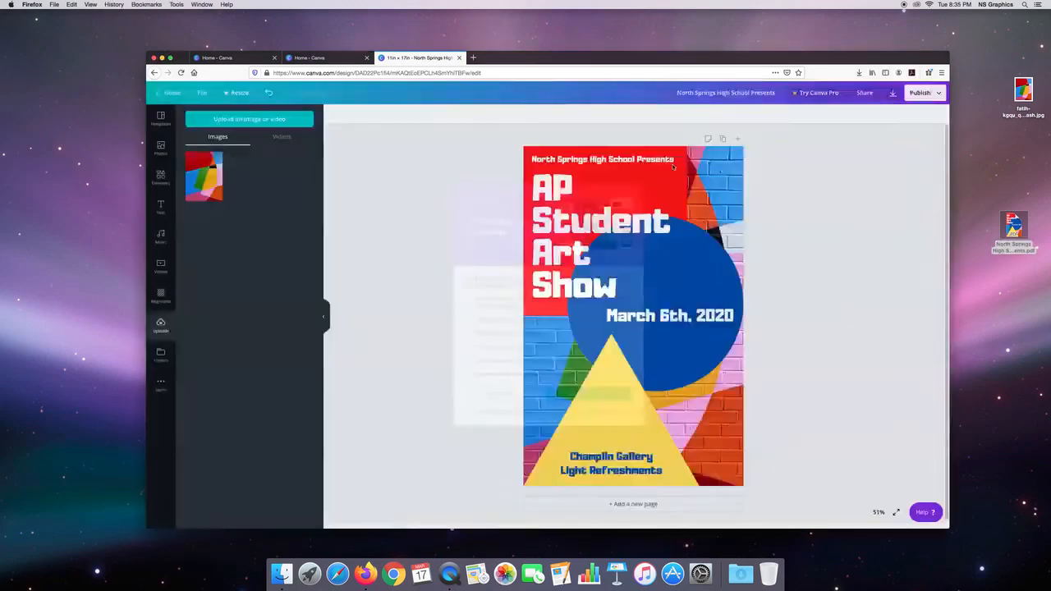